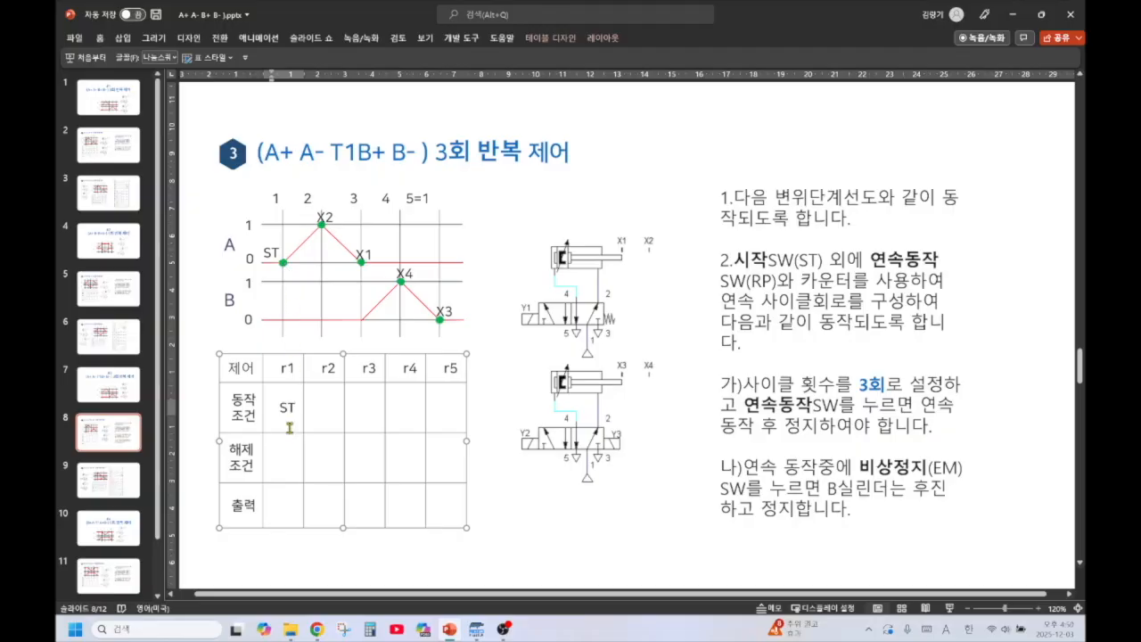
Fill the r1 column of the control table with output Y1 and release condition R2
click(287, 506)
text(Y1)
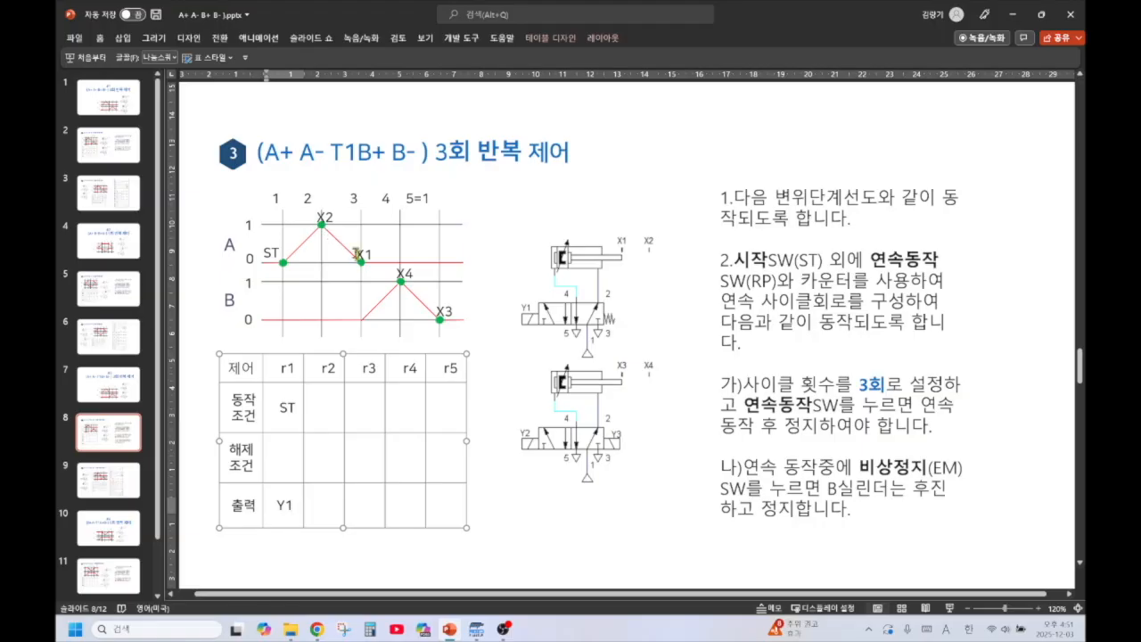
click(281, 452)
text(R2)
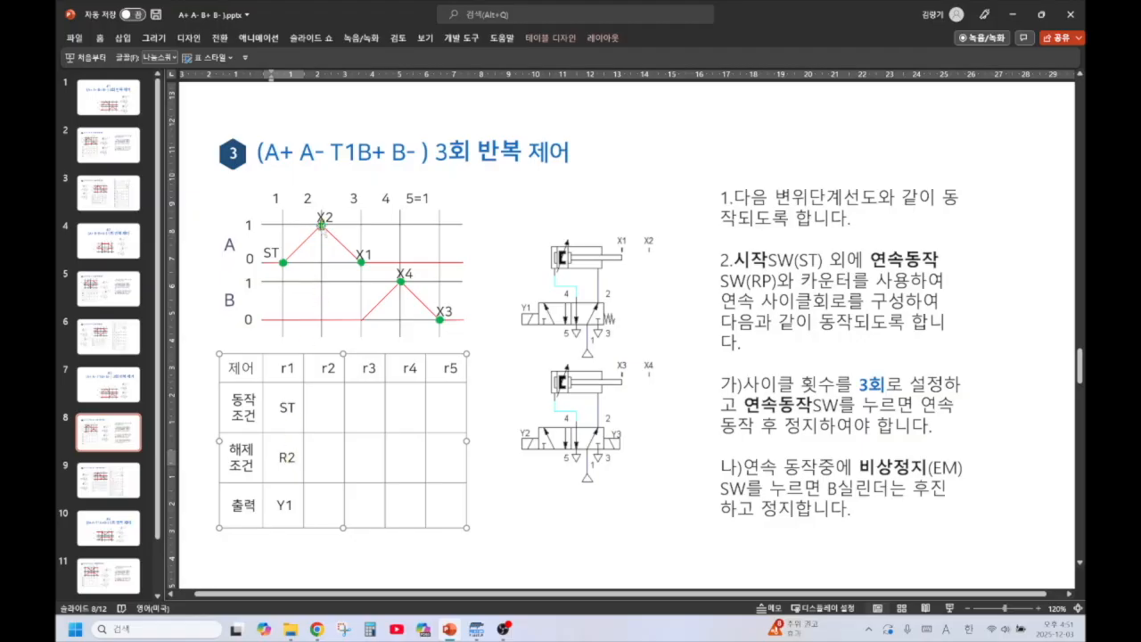
Fill the r2 column with R1 and X2 as operating conditions and R5 as release condition
click(328, 393)
text(R1)
key(Return)
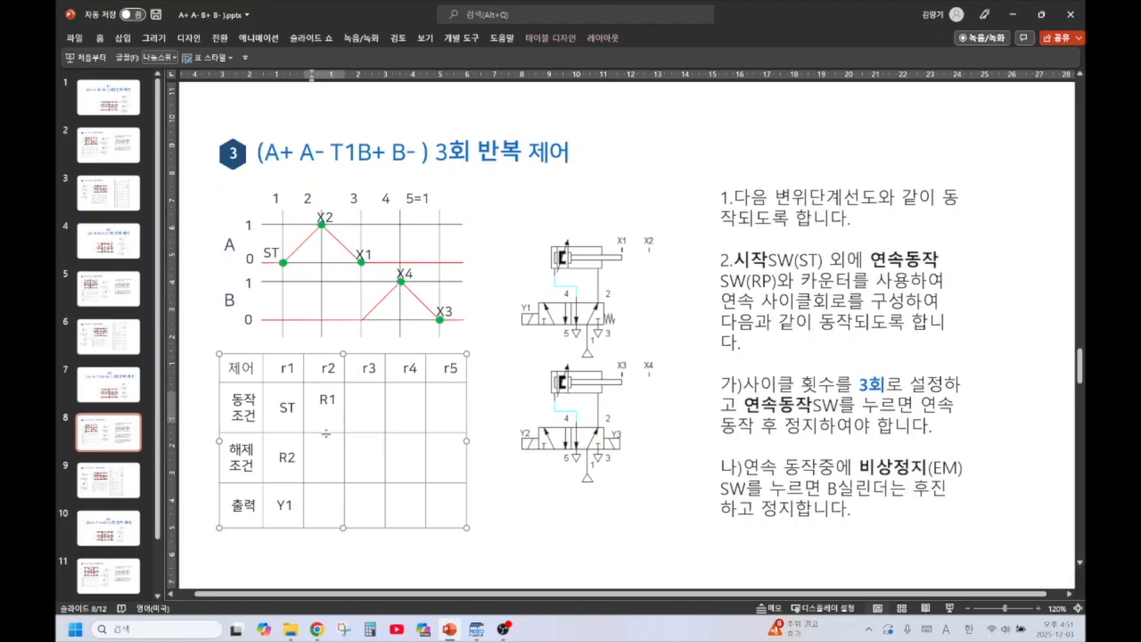
text(X2)
click(327, 457)
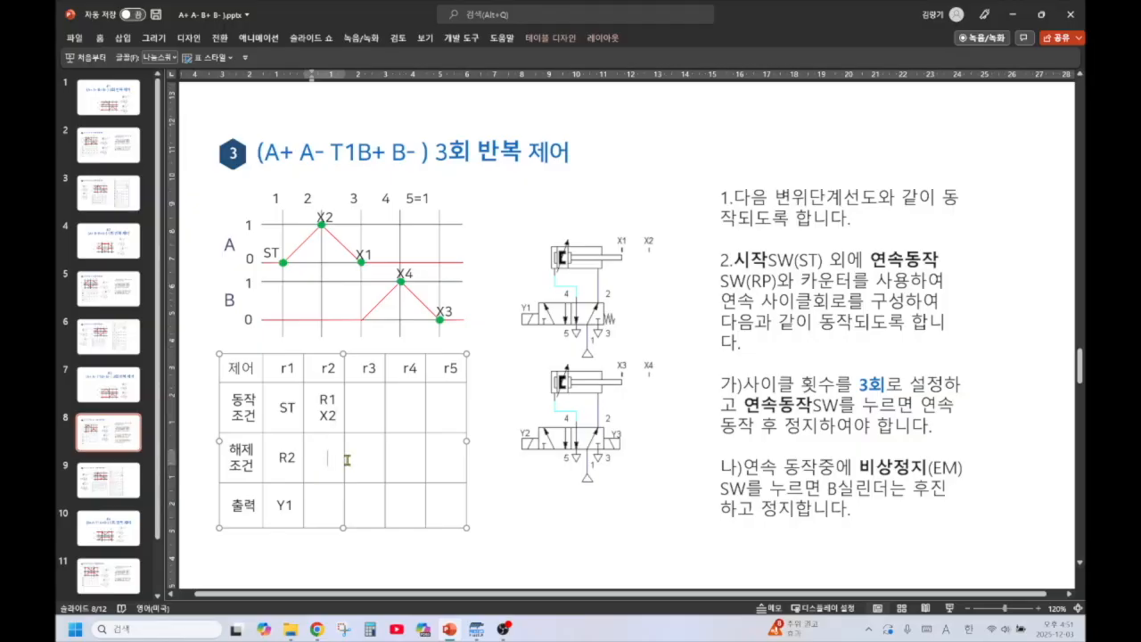
text(R5)
Fill the r3 column with output Y2, release condition R4, and operating conditions R2 and X1
click(364, 505)
text(Y2)
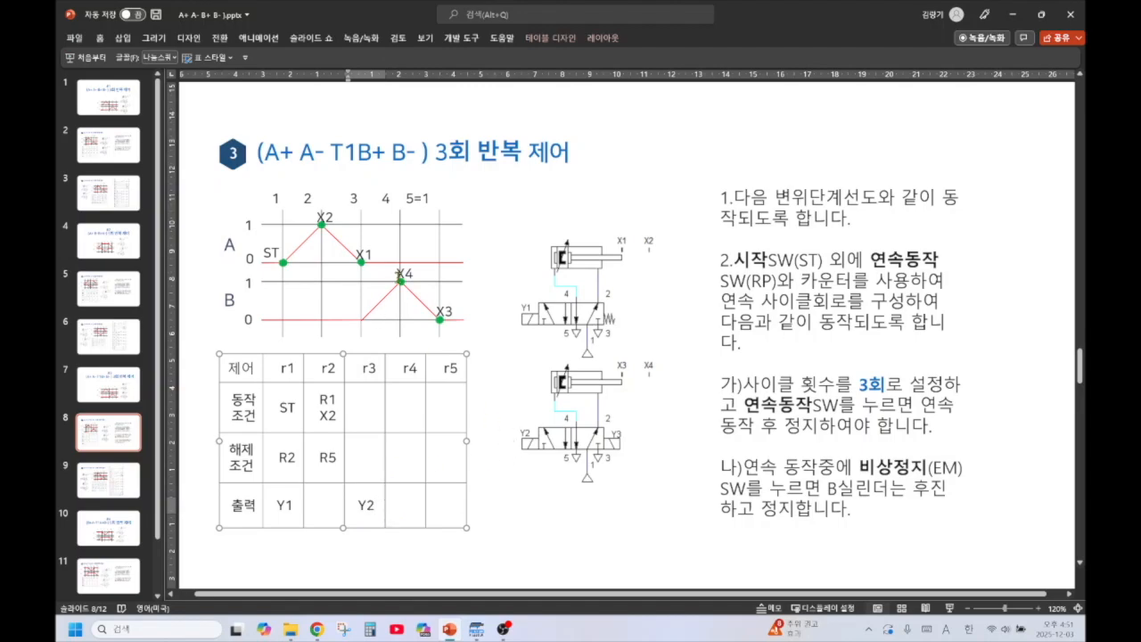
click(362, 453)
text(R4)
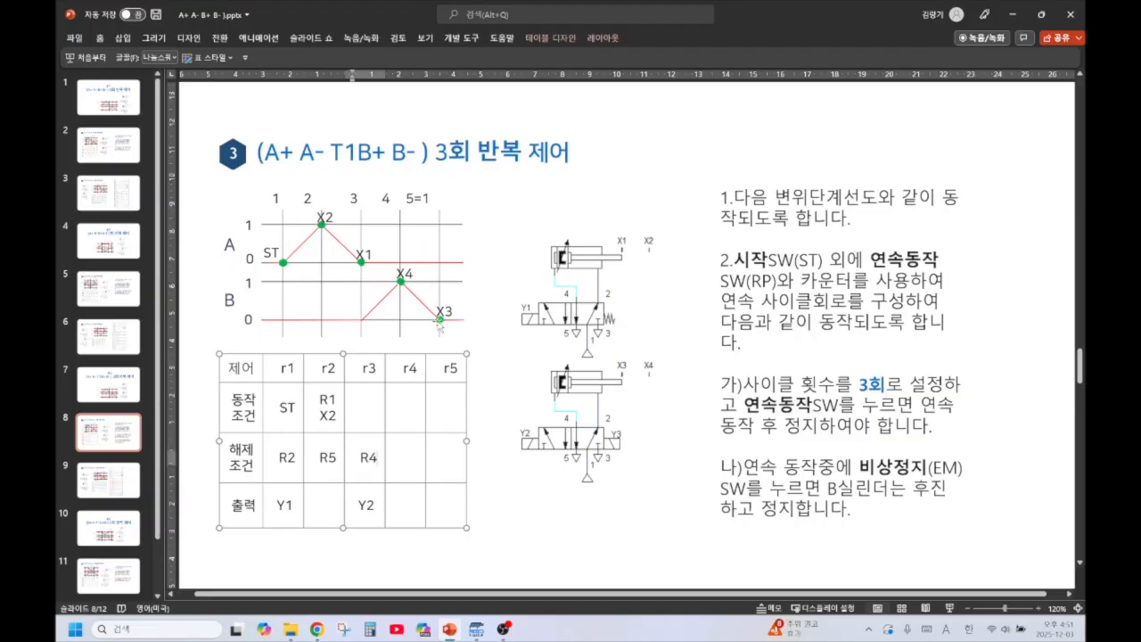
click(367, 401)
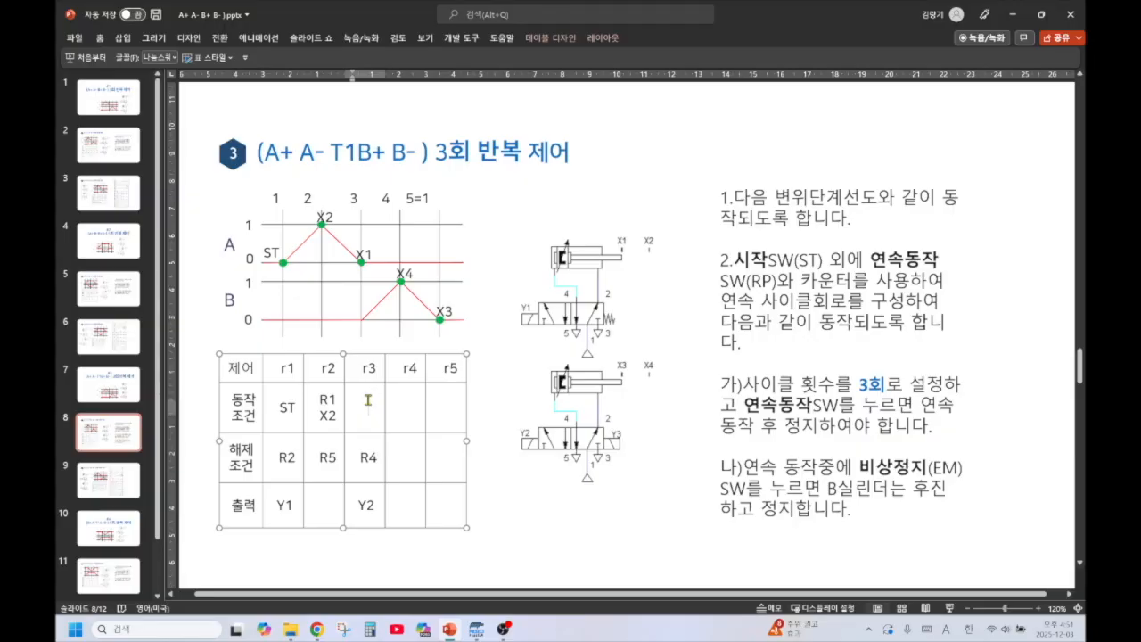
text(R2)
key(Return)
text(X1)
Fill the r4 column with operating conditions R3 and X4, release condition R5, and output Y3
click(406, 402)
text(R3)
key(Return)
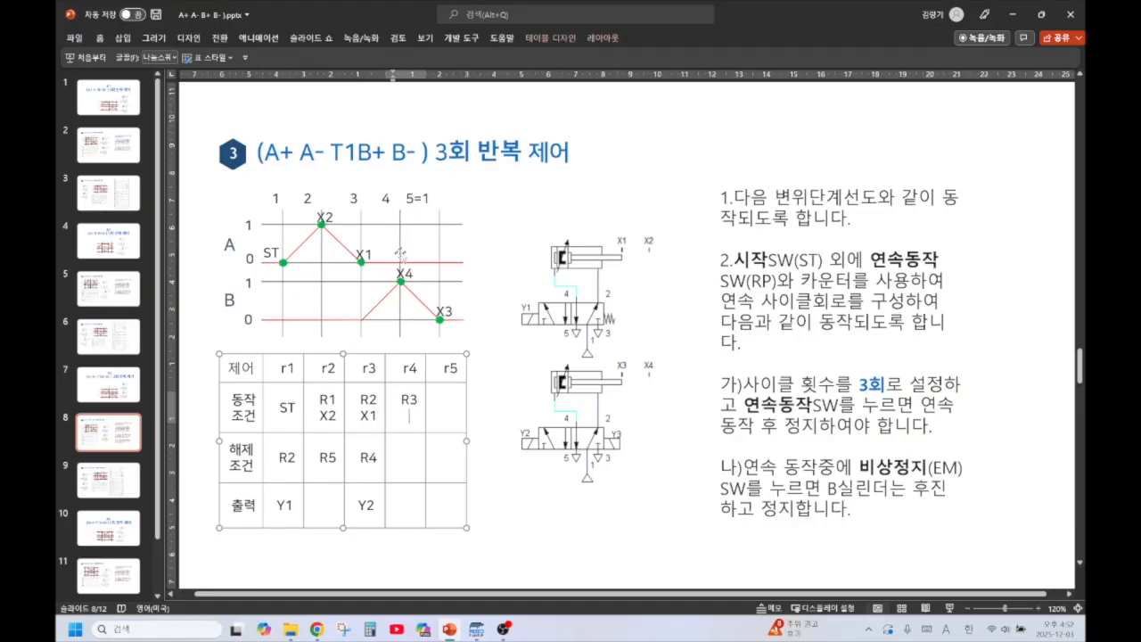
text(X4)
click(405, 461)
text(R5)
click(408, 502)
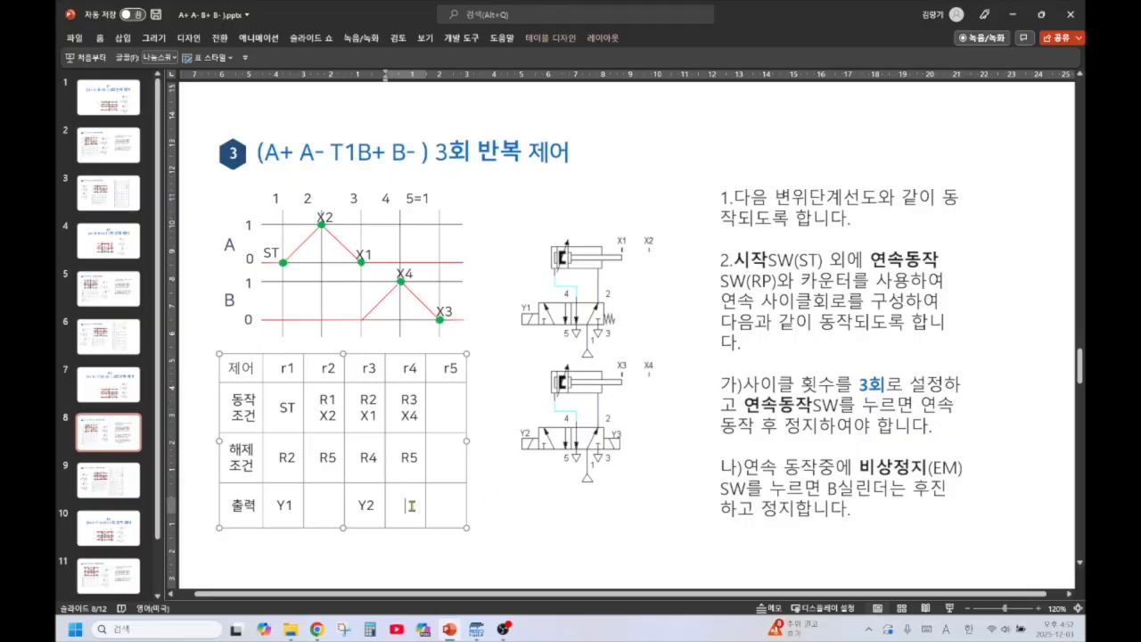
text(Y3)
Fill the r5 column with operating conditions R4 and X3 and release condition R1
click(450, 403)
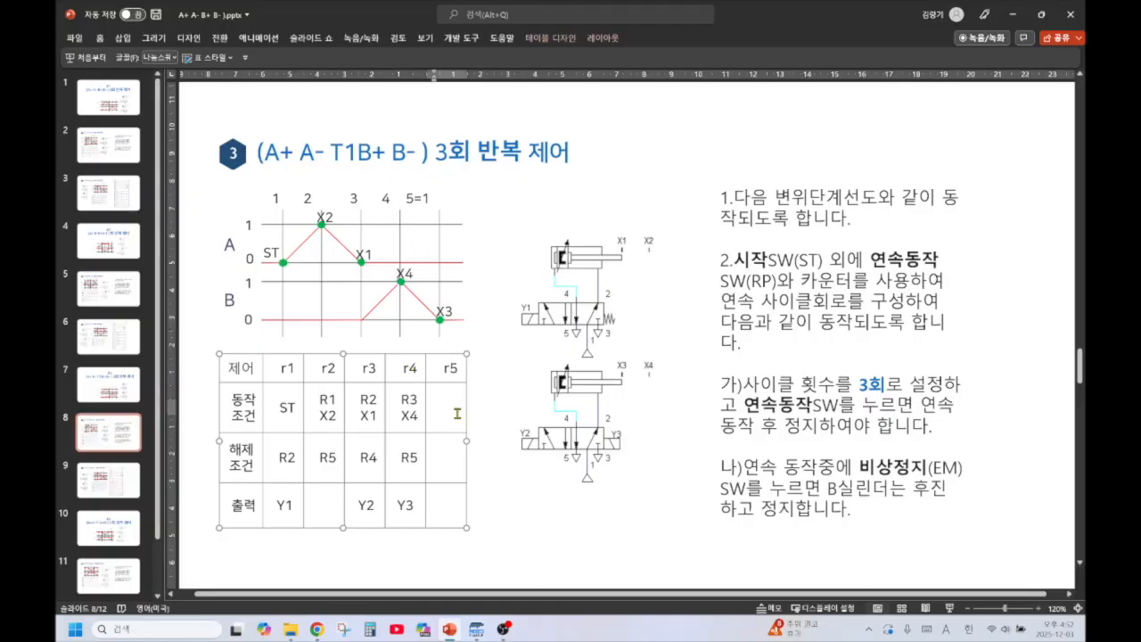
text(R4)
key(Return)
text(X3)
click(450, 457)
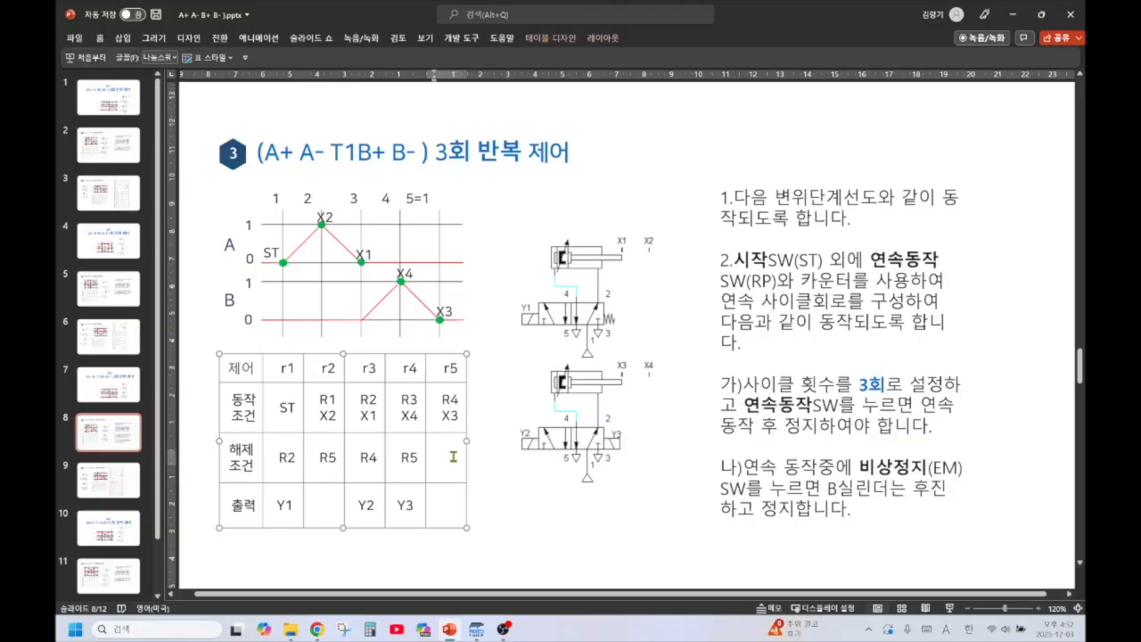
text(R1)
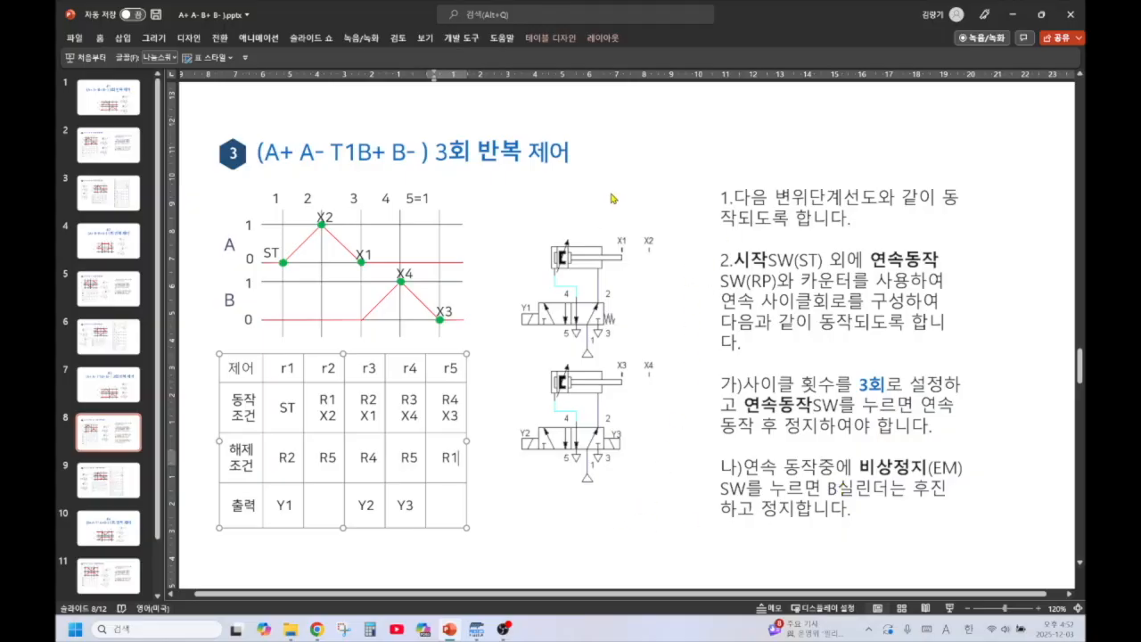
Switch to FluidSIM and move the control table picture from below the displacement diagram to its right side
drag(785, 18, 1140, 59)
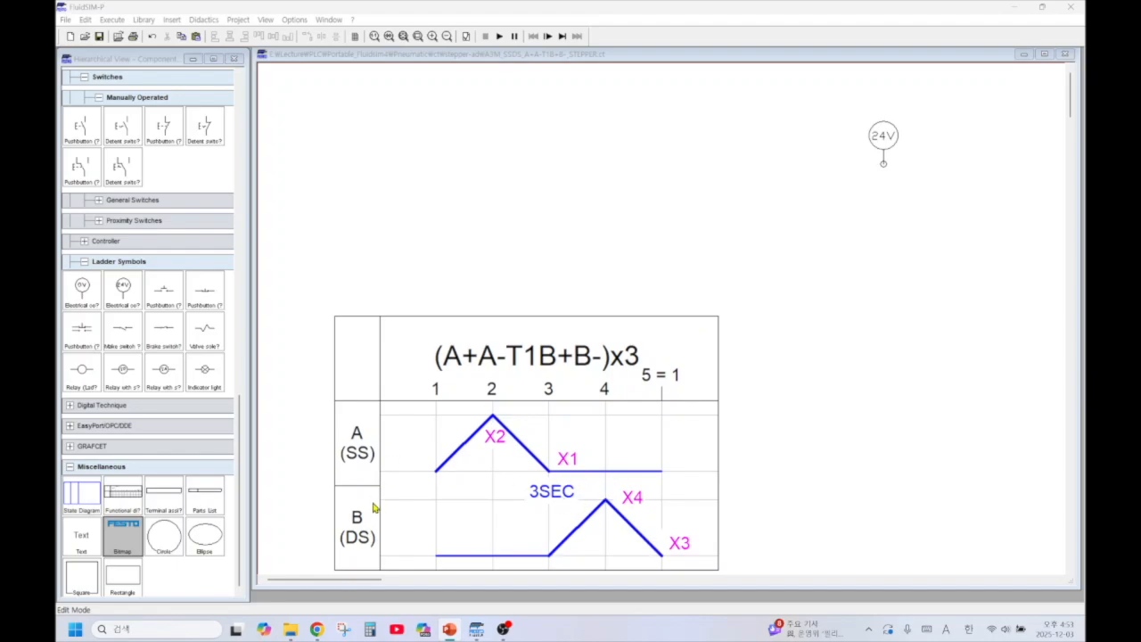
scroll(362, 552, down, 5)
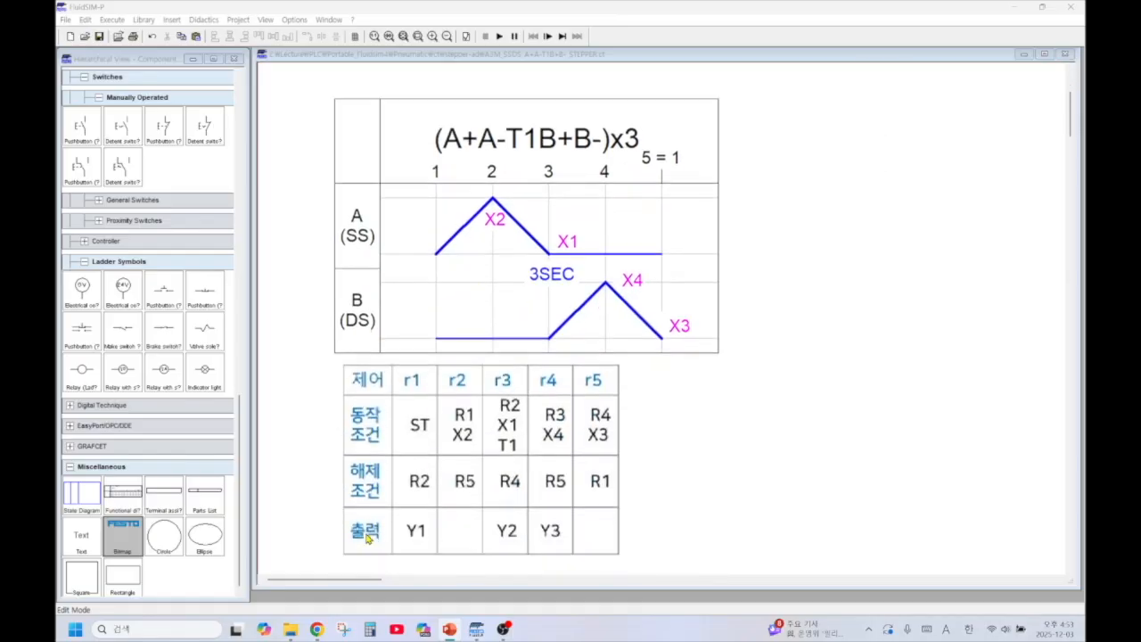
click(467, 526)
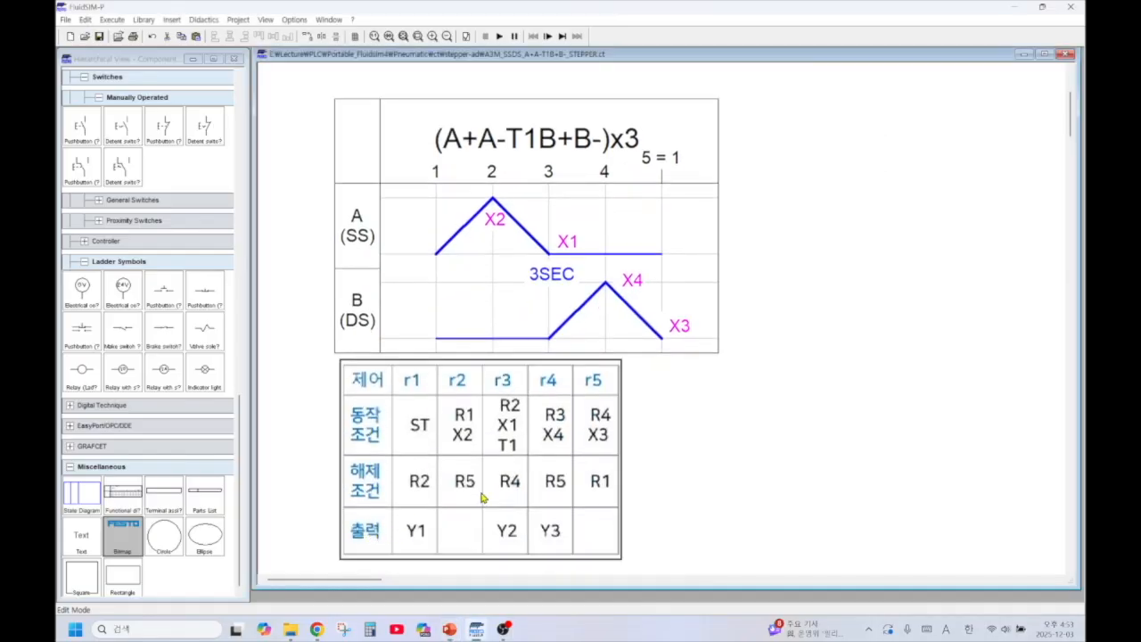
scroll(493, 496, up, 1)
scroll(493, 497, up, 2)
drag(491, 526, 555, 279)
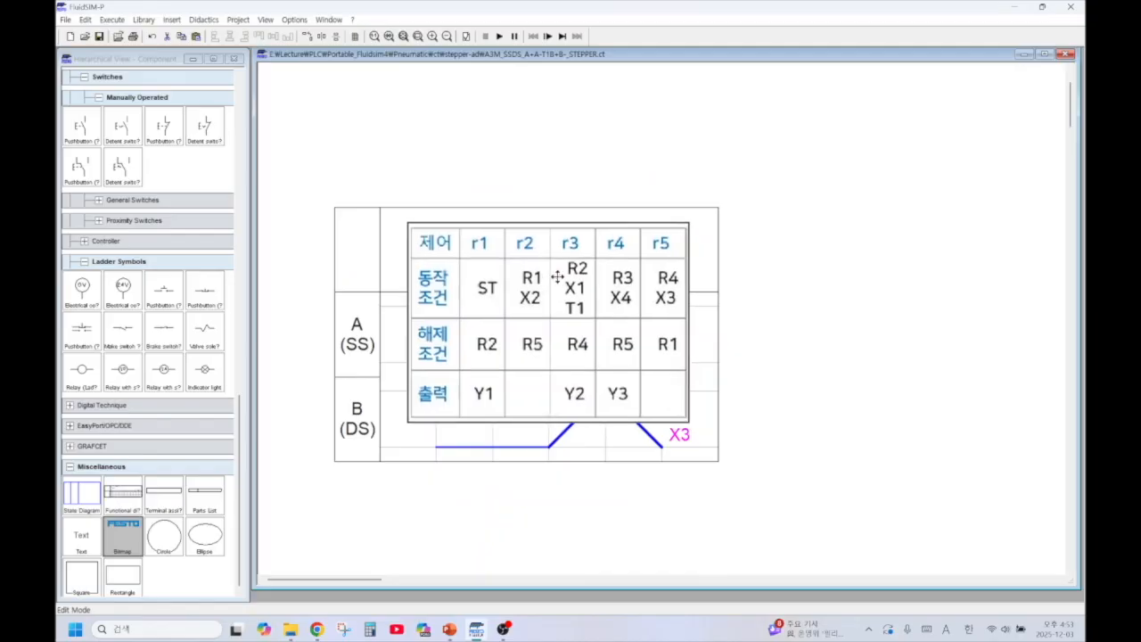
scroll(669, 303, up, 3)
click(389, 216)
drag(470, 351, 711, 393)
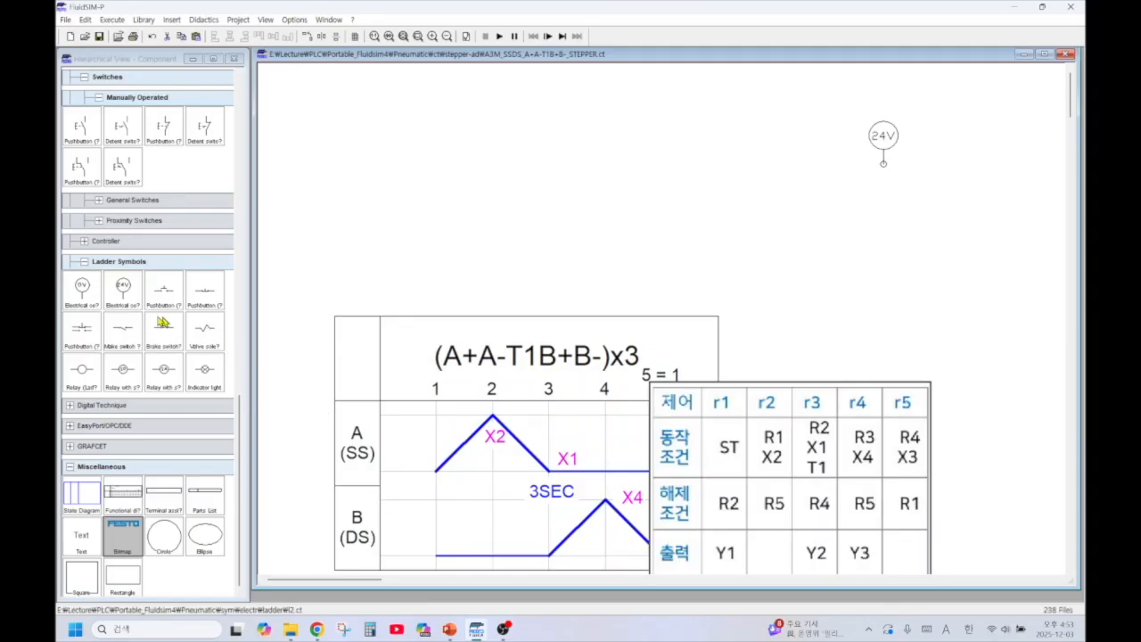
Place a double acting cylinder in the empty area above the displacement diagram and label it A
scroll(152, 321, up, 10)
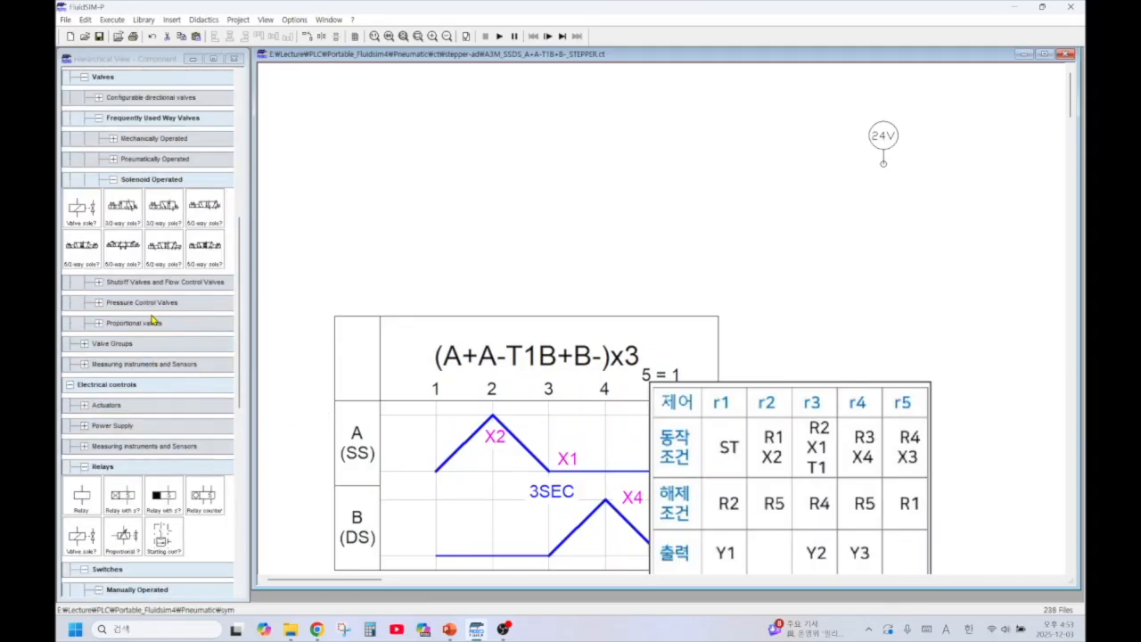
drag(204, 100, 371, 135)
double_click(371, 135)
click(664, 357)
text(A)
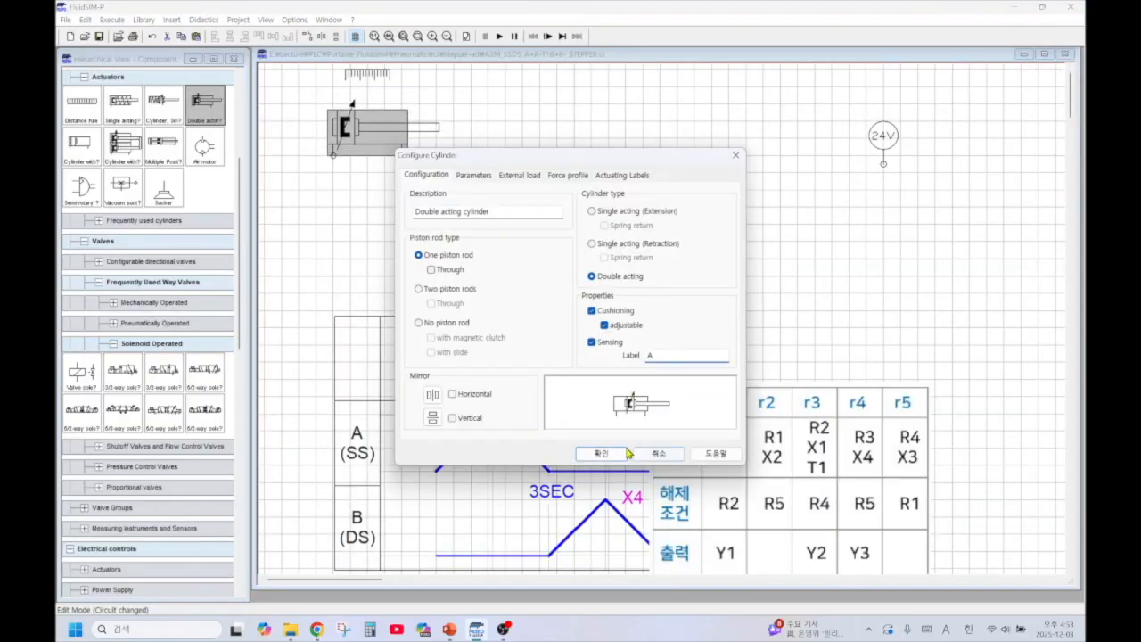
Add cylinder A's actuating labels: X1 beginning at 0 mm and X2 beginning at 100 mm
click(615, 176)
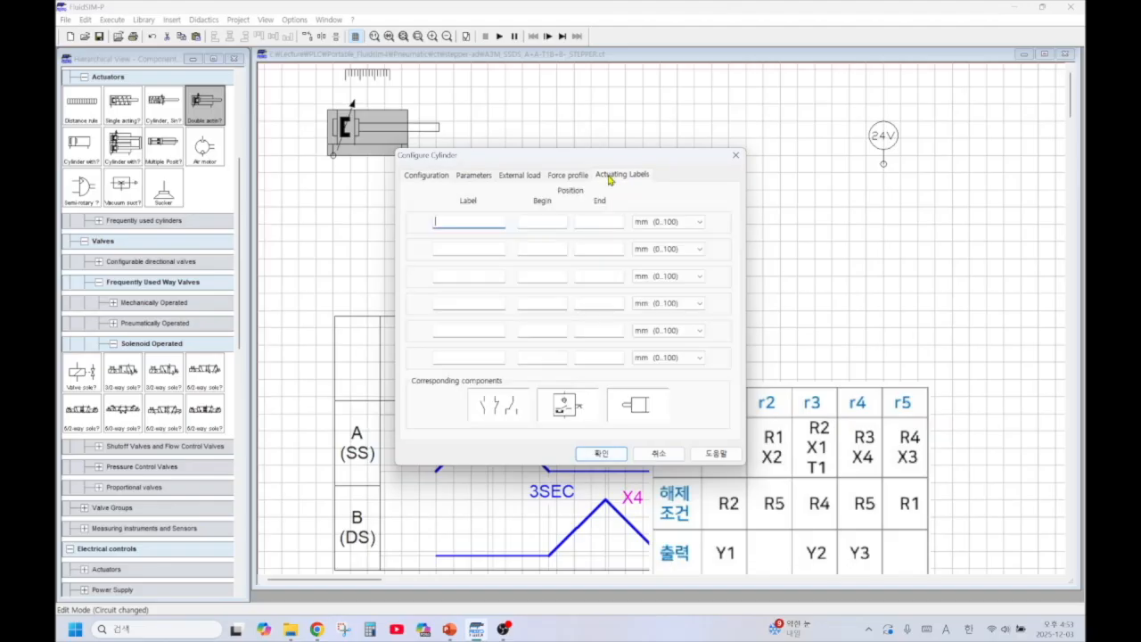
text(X1)
click(472, 249)
text(X2)
click(551, 222)
text(0)
click(550, 247)
text(100)
click(610, 454)
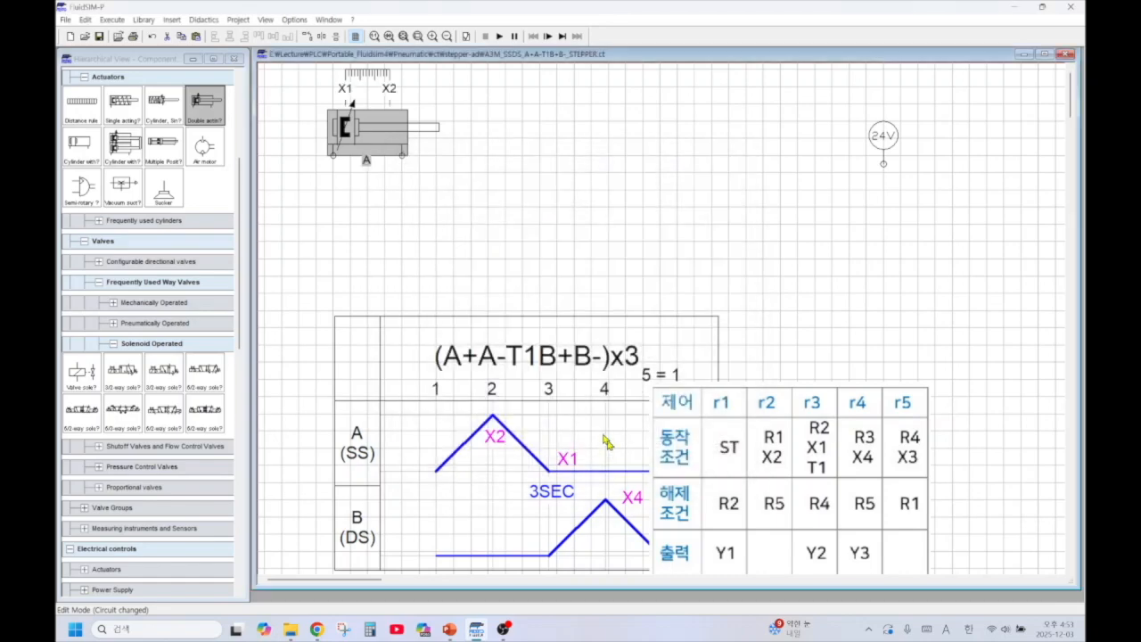
Place a spring-returned 5/2-way solenoid valve below cylinder A and remove its manual and pilot actuation
drag(207, 371, 381, 218)
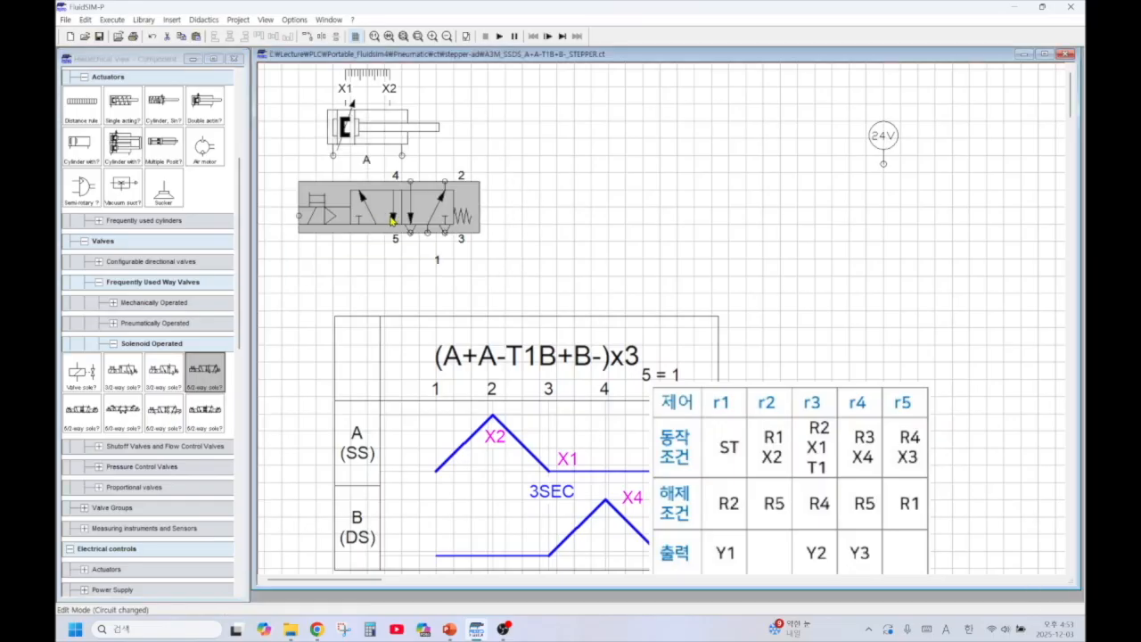
double_click(381, 217)
click(473, 270)
click(474, 274)
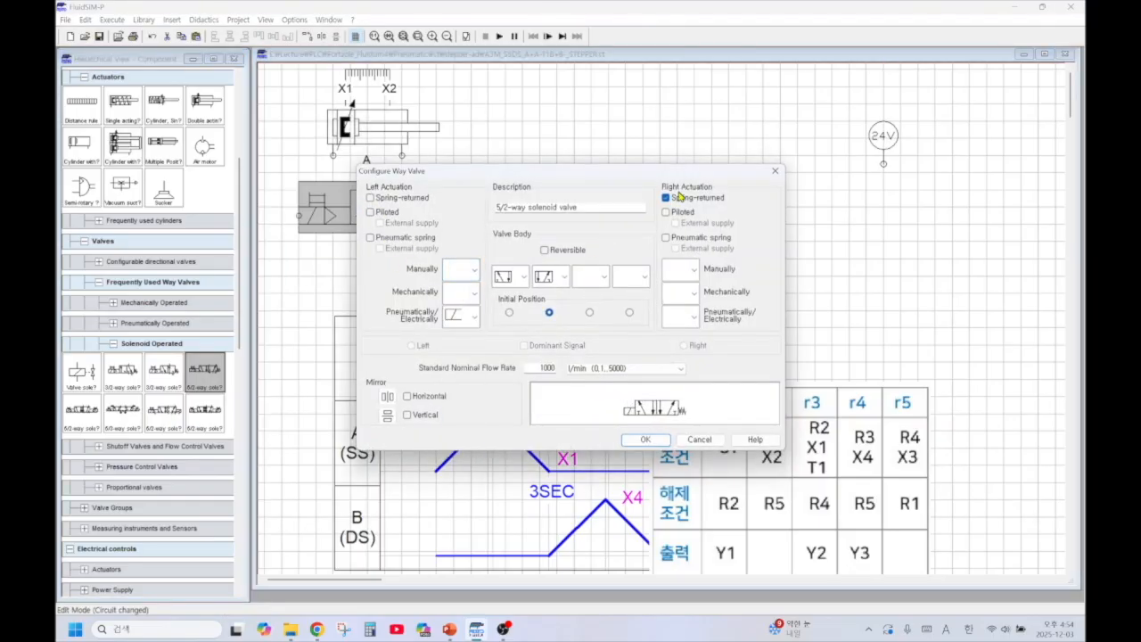
click(644, 439)
Label the valve's solenoid Y1, align cylinder A above the valve and connect it to ports 4 and 2
double_click(325, 215)
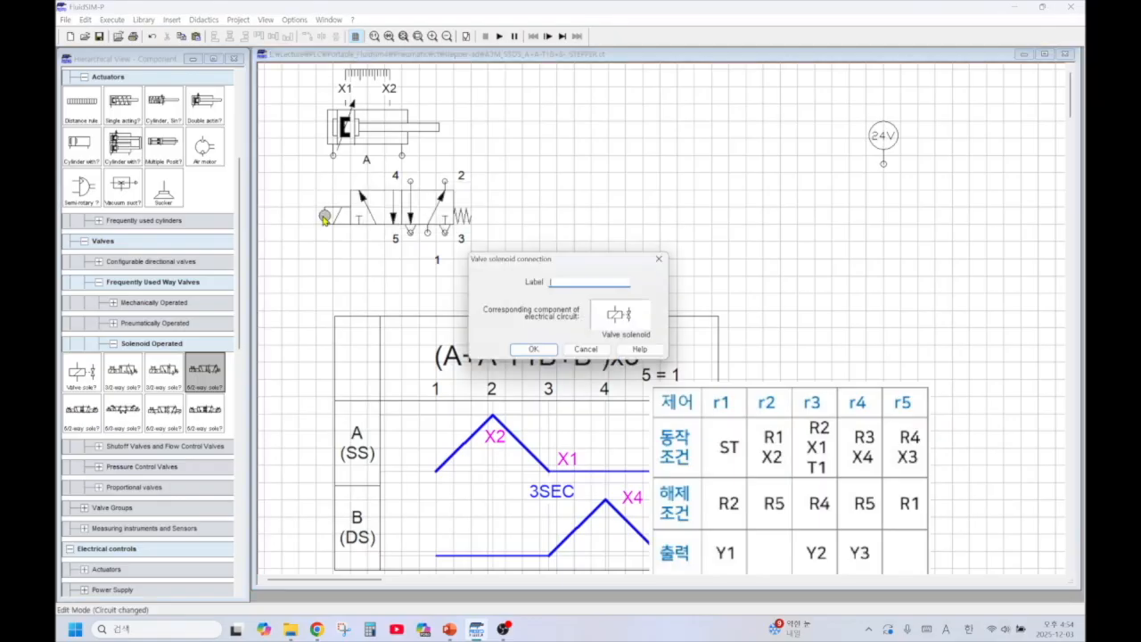
text(Y1)
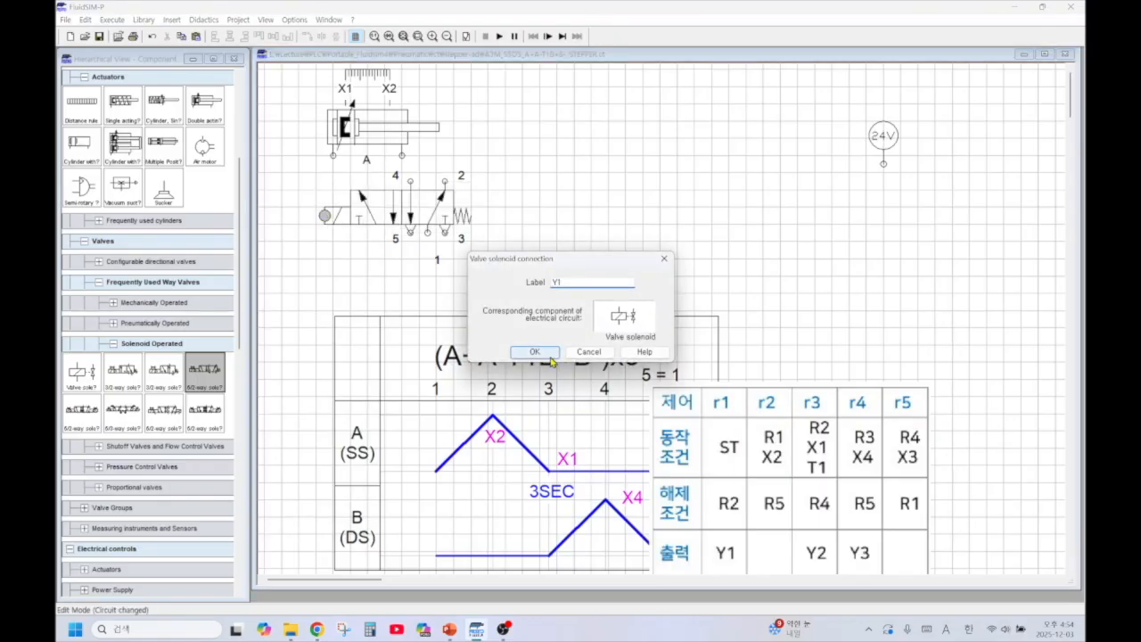
click(536, 351)
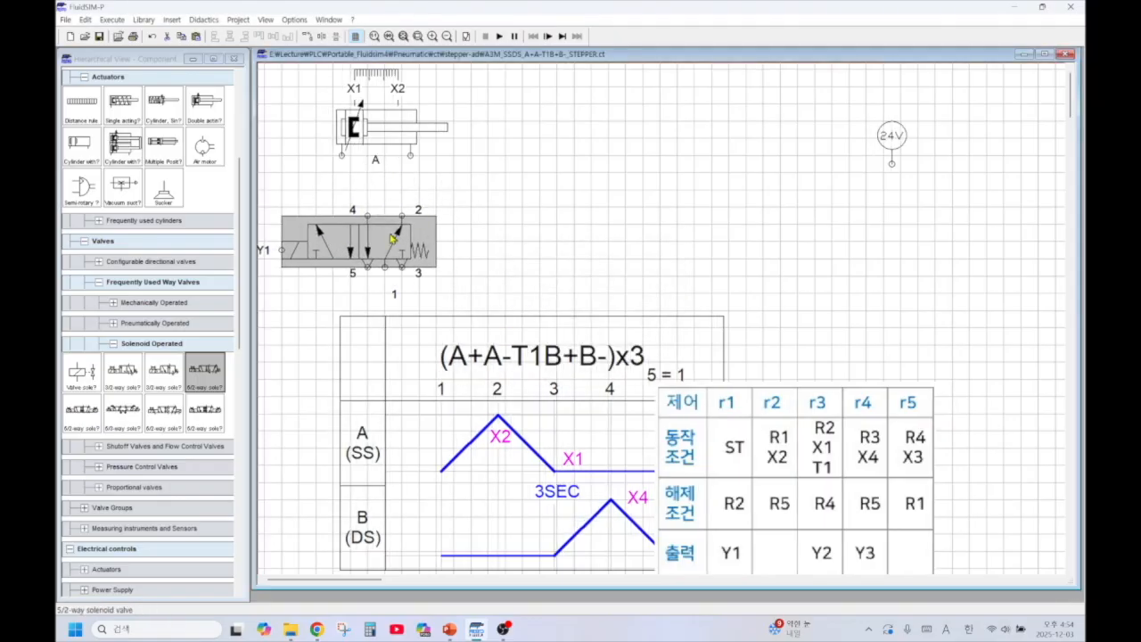
drag(400, 233, 426, 241)
drag(403, 126, 384, 172)
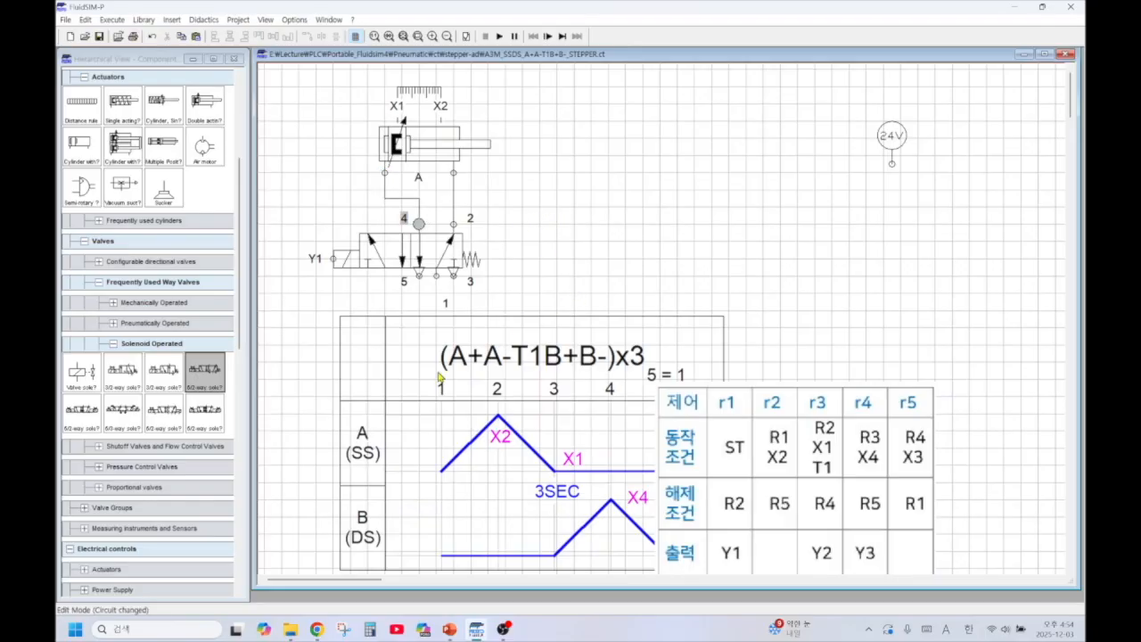
Place a second double acting cylinder beside cylinder A and give it the actuating labels X3 and X4
drag(205, 105, 602, 149)
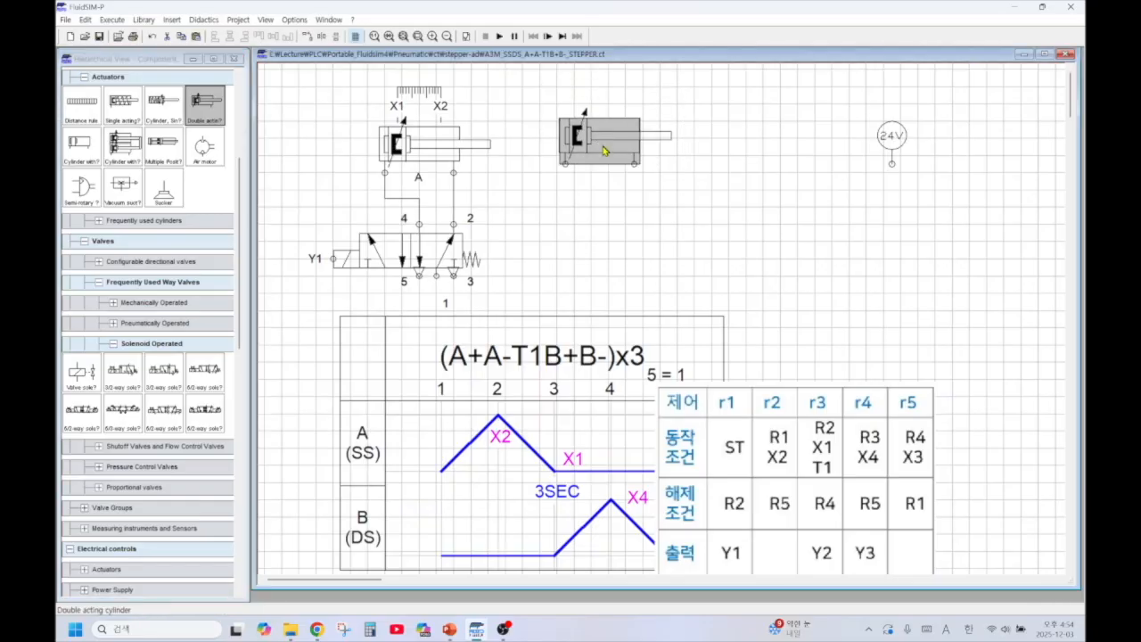
double_click(603, 150)
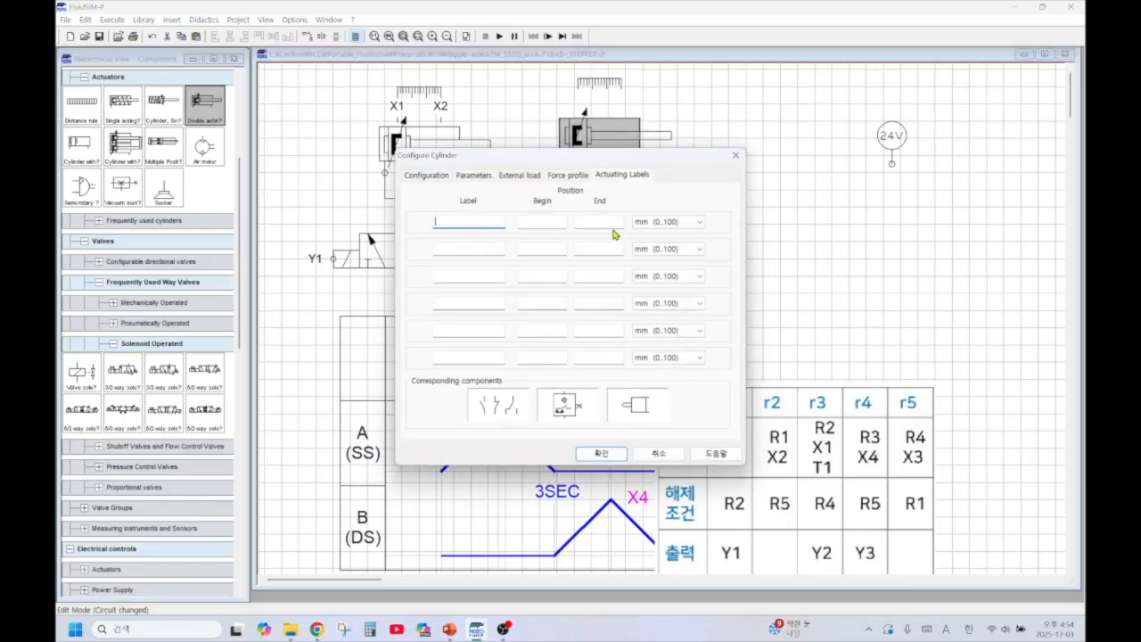
click(461, 247)
click(551, 222)
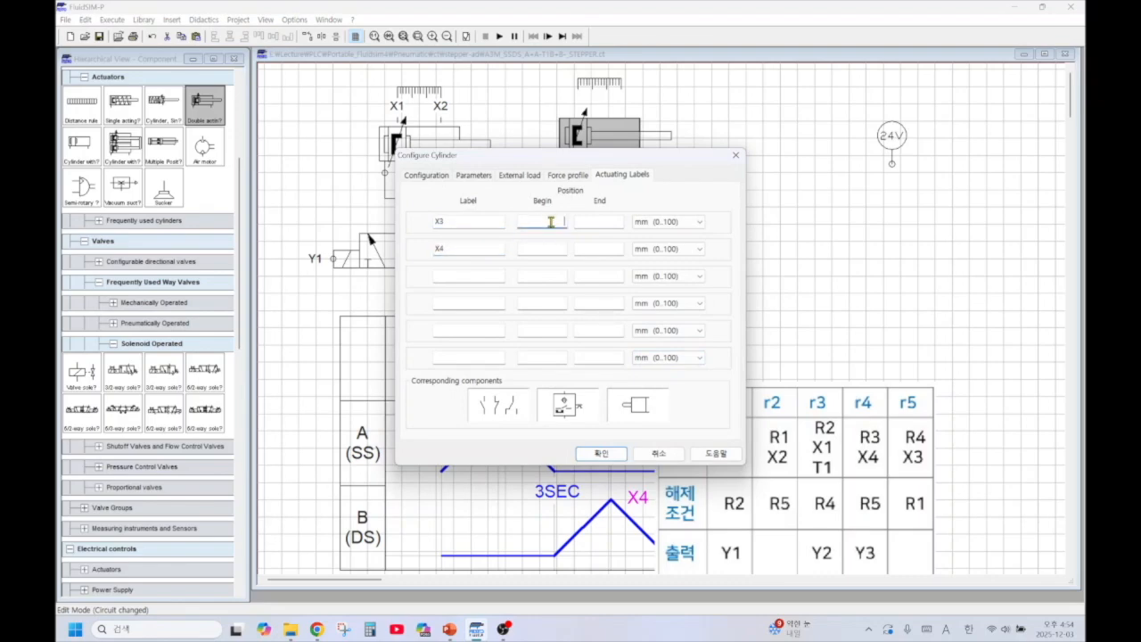
click(554, 246)
Label the second cylinder B and apply its configuration
click(439, 182)
click(676, 355)
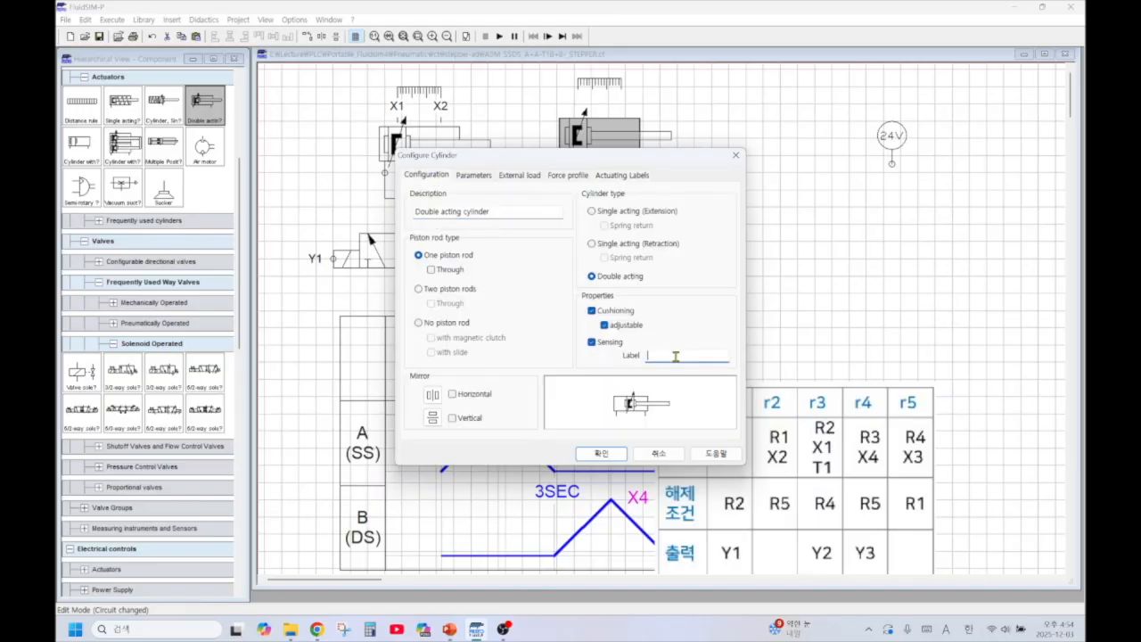
click(601, 453)
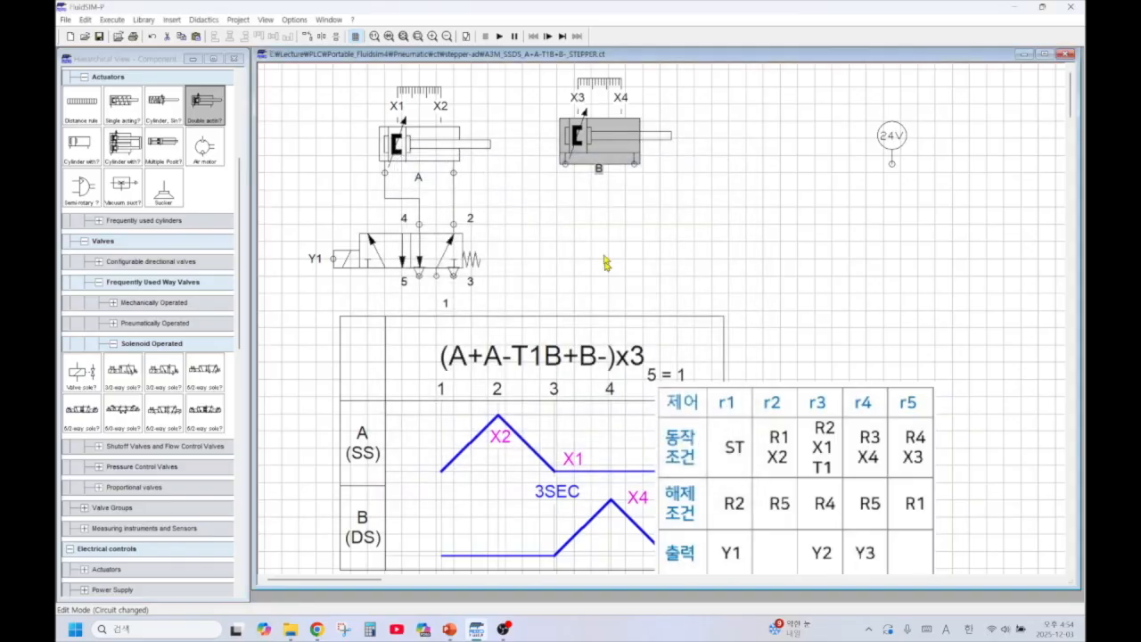
click(630, 222)
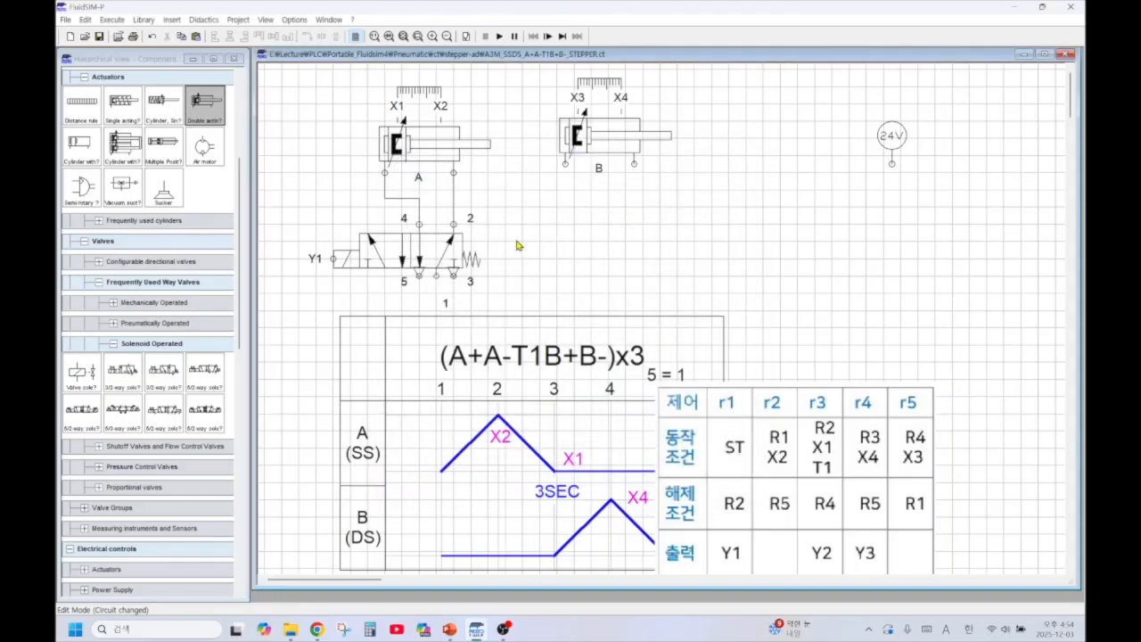
Place a 5/2-way solenoid impulse valve below cylinder B and remove the manual and pilot actuation on both sides
mouse_move(82, 409)
mouse_down()
mouse_move(611, 245)
mouse_move(581, 230)
mouse_up()
double_click(581, 230)
click(475, 270)
click(460, 282)
click(693, 270)
click(680, 282)
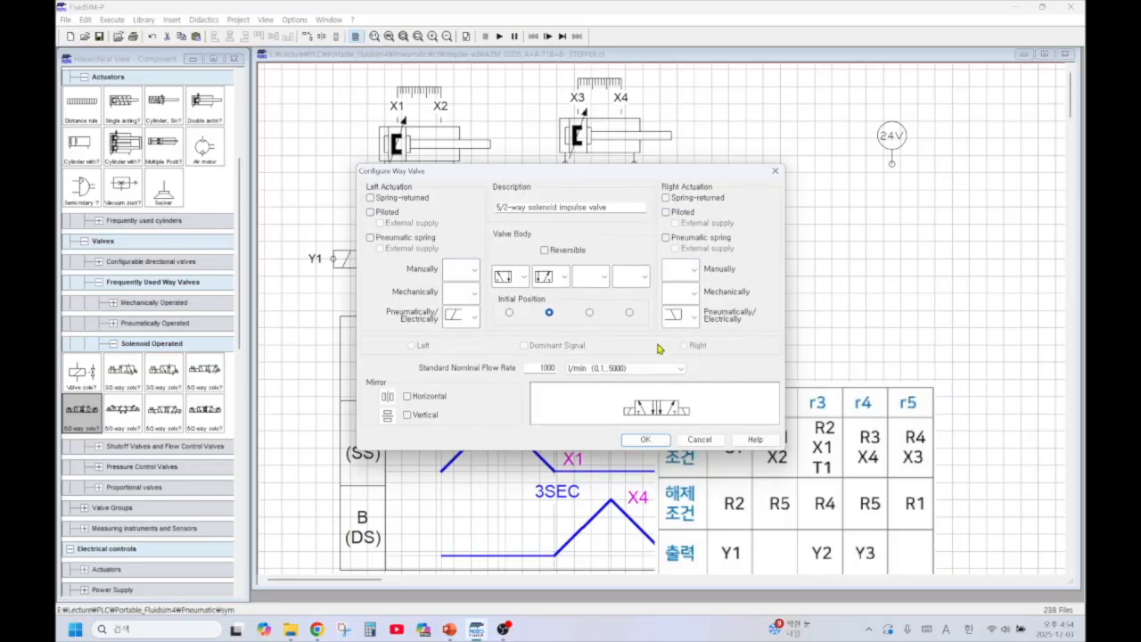
click(648, 441)
Align the impulse valve and cylinder B, connecting the cylinder to valve ports 4 and 2
drag(582, 231, 631, 244)
drag(624, 129, 574, 173)
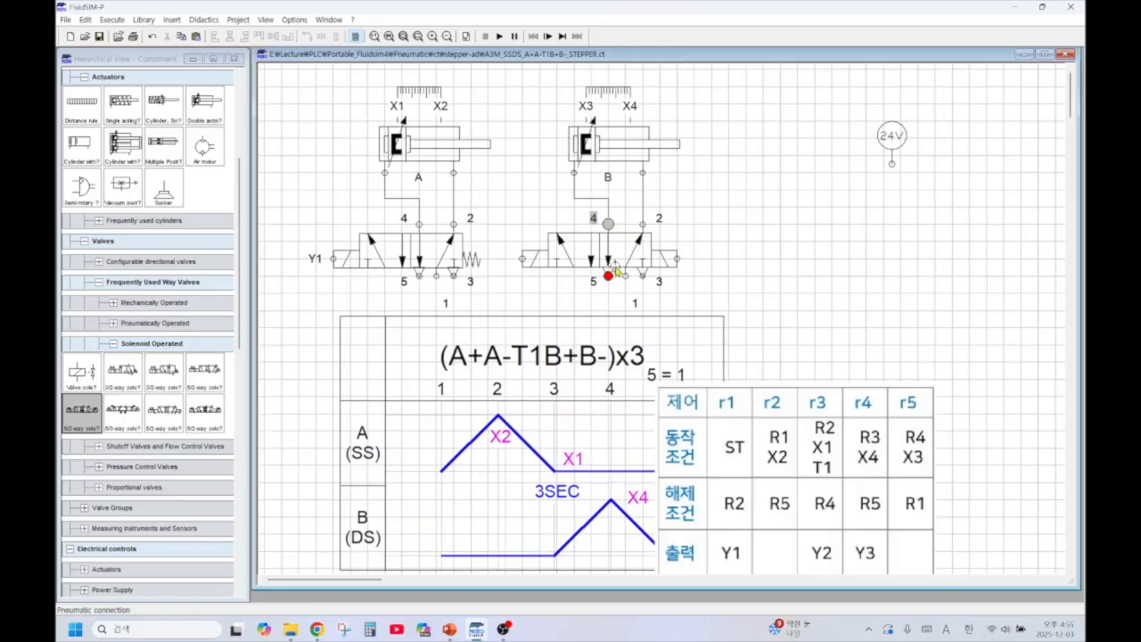
Place a compressed air supply at port 1 of cylinder B's impulse valve and label its solenoids Y2 and Y3
scroll(103, 163, up, 5)
drag(104, 163, 626, 303)
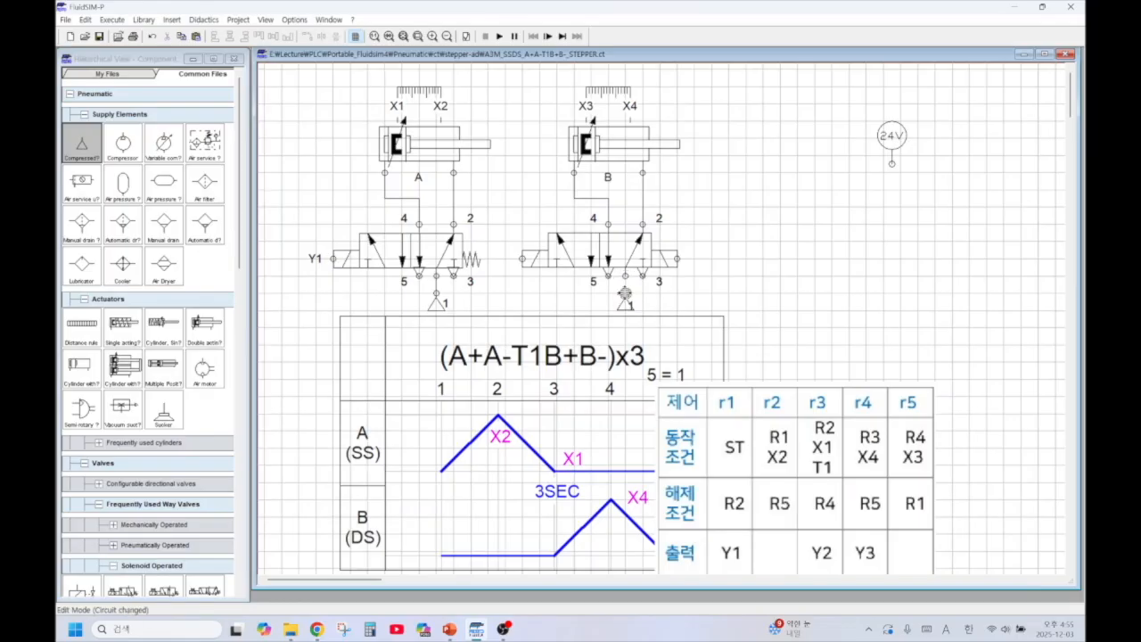
double_click(523, 260)
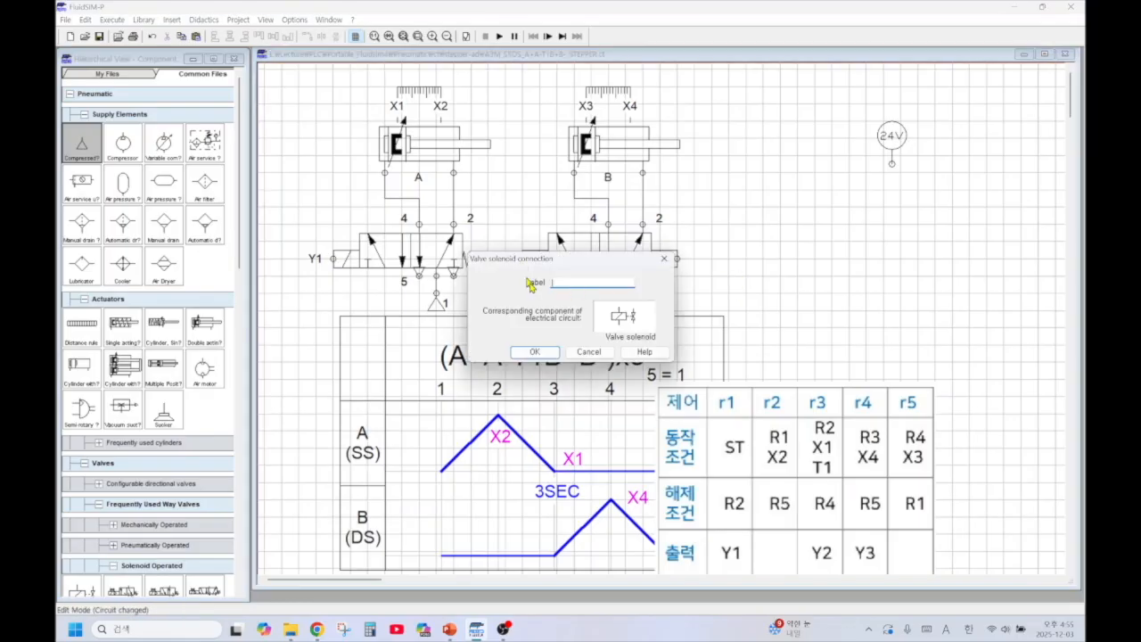
text(Y2)
click(535, 352)
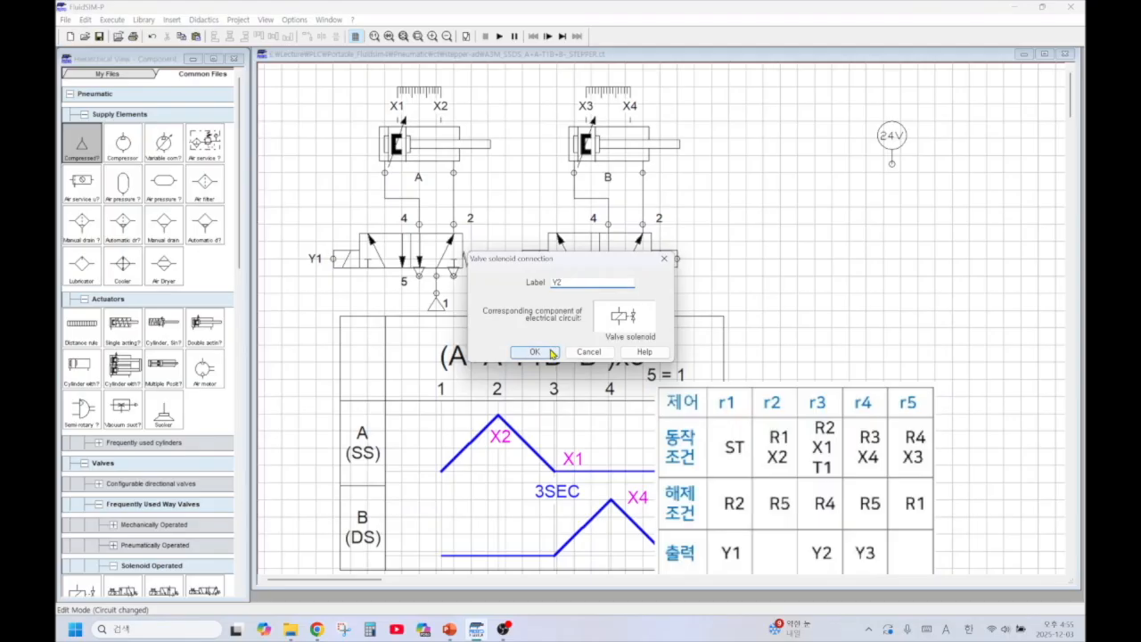
double_click(677, 259)
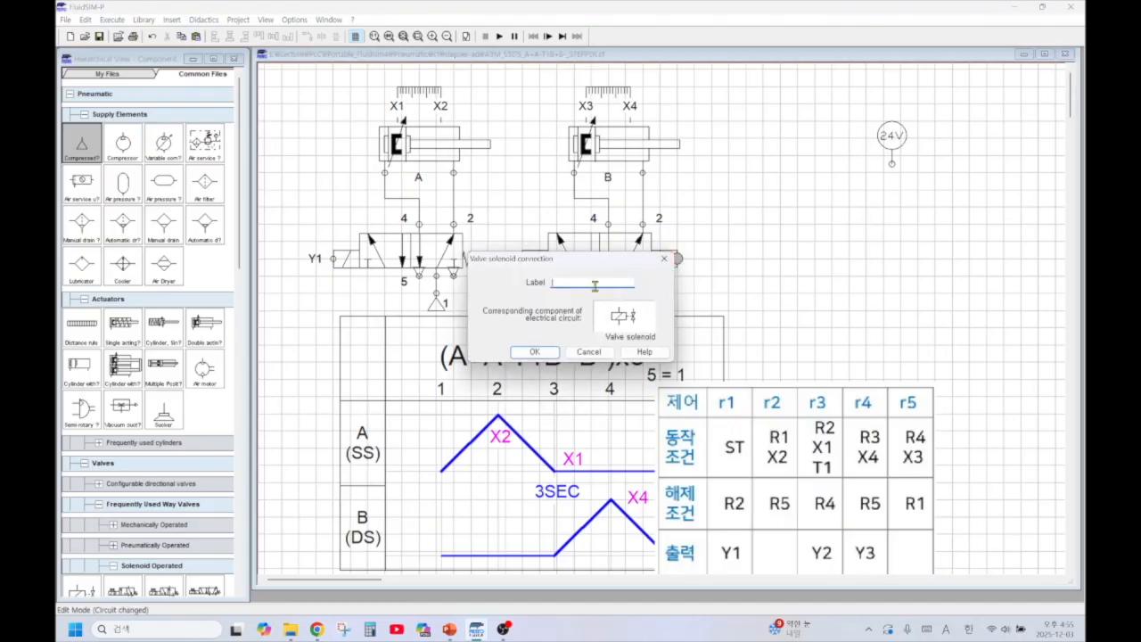
text(Y3)
click(535, 351)
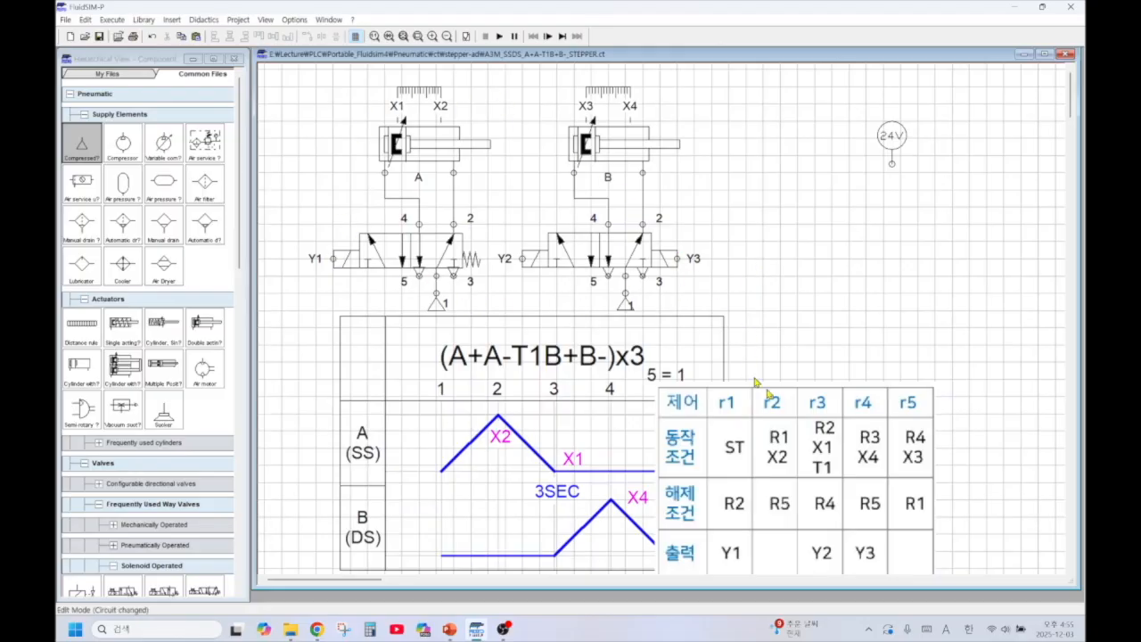
Move the control table over the displacement diagram and place a ladder make pushbutton labelled ST below the 24V terminal
drag(815, 433, 590, 381)
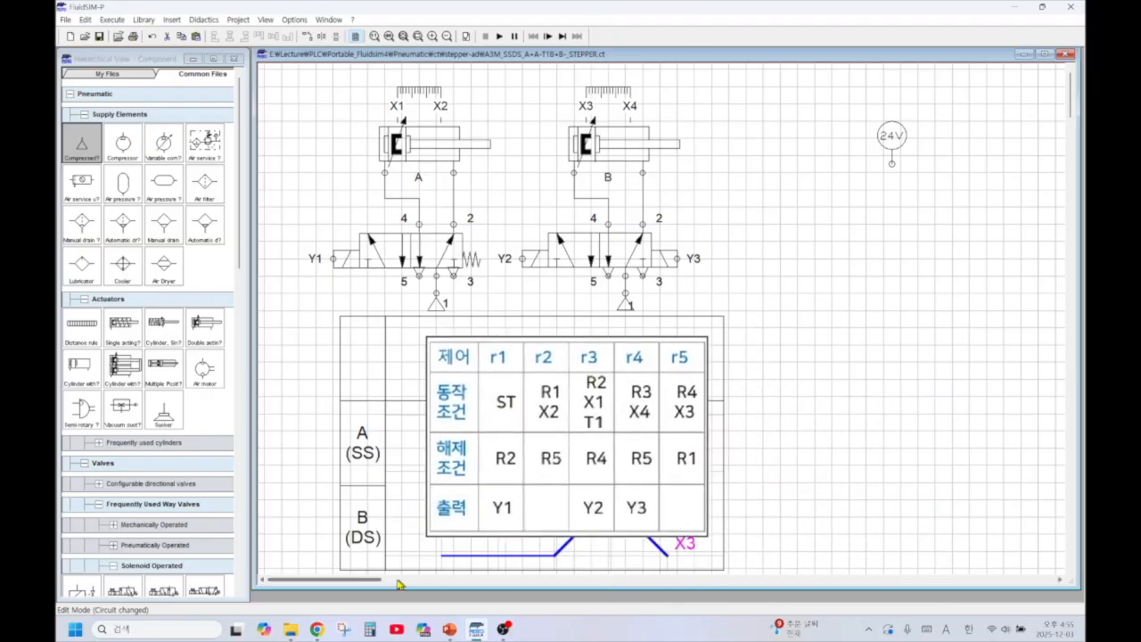
drag(371, 584, 388, 584)
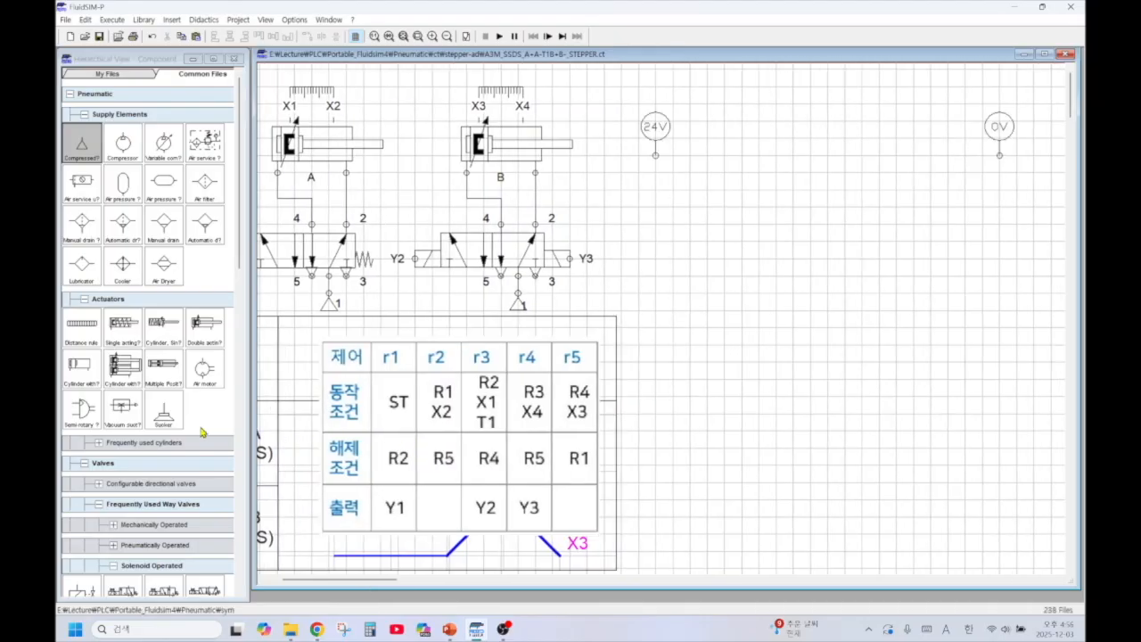
scroll(202, 433, down, 4)
scroll(203, 432, down, 10)
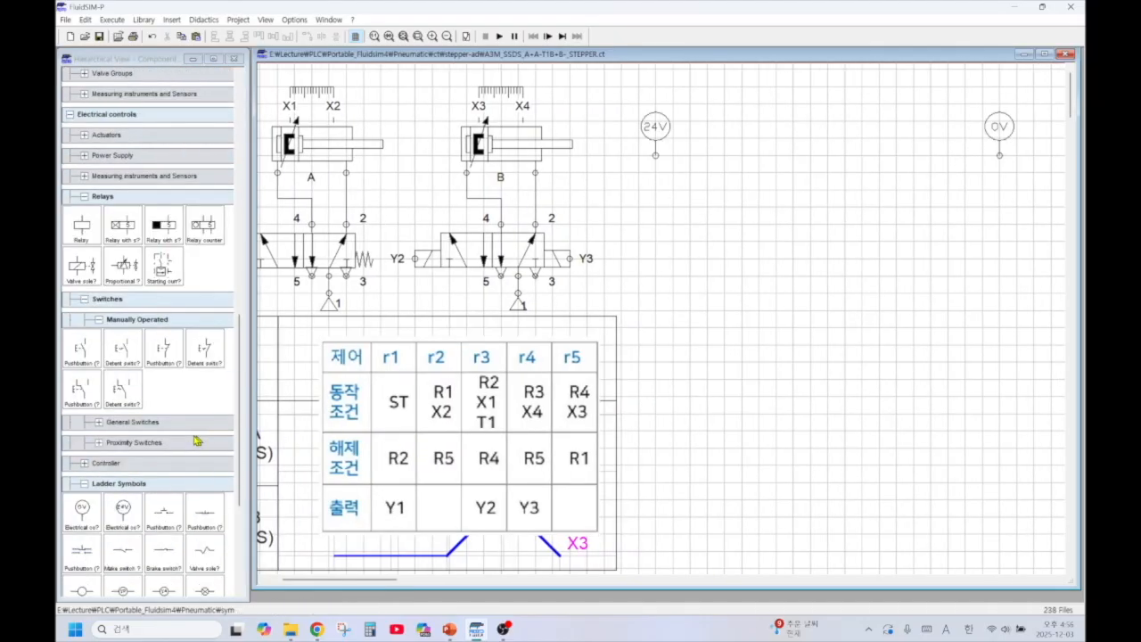
drag(163, 390, 679, 269)
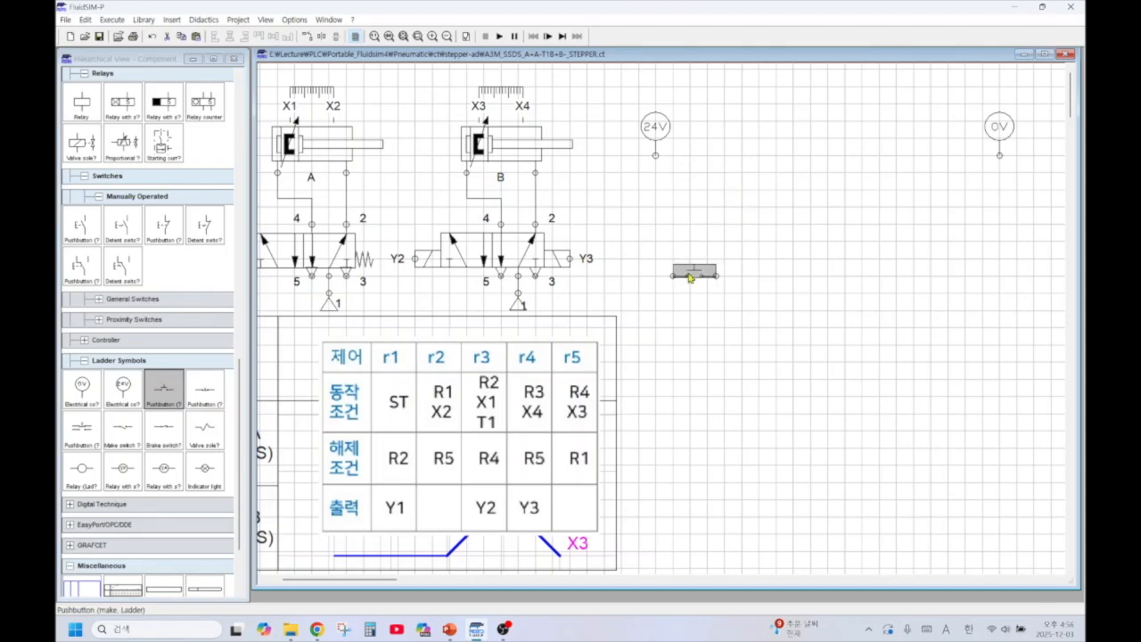
double_click(680, 276)
text(ST)
click(538, 352)
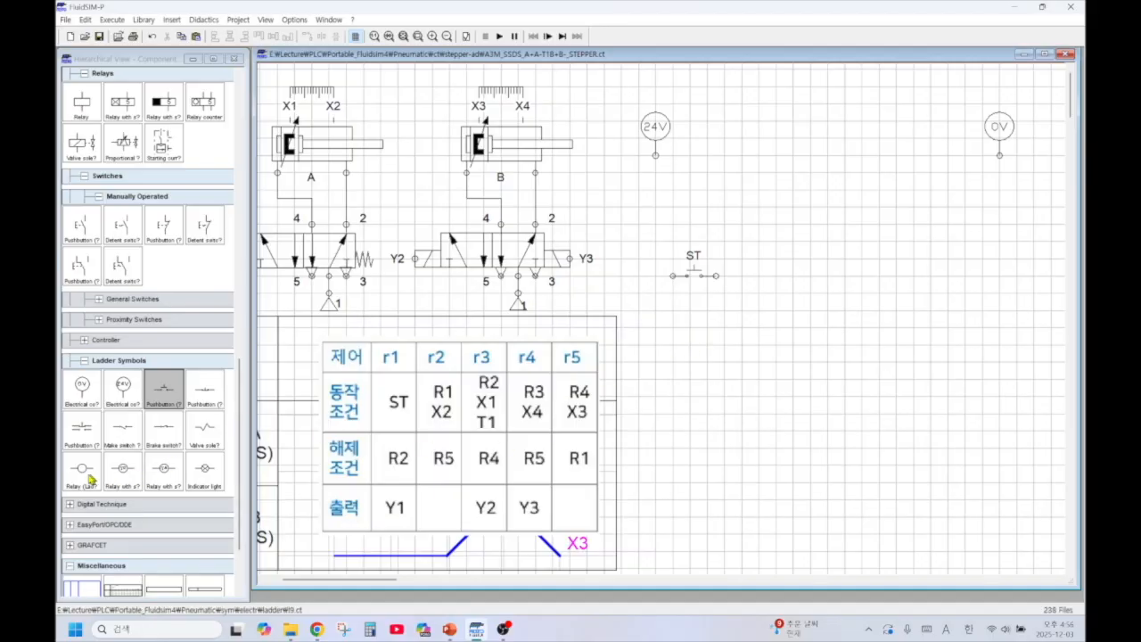
Place a ladder relay coil labelled R1 level with ST near the 0V line and a break switch labelled R2 before it
drag(90, 475, 956, 278)
double_click(956, 279)
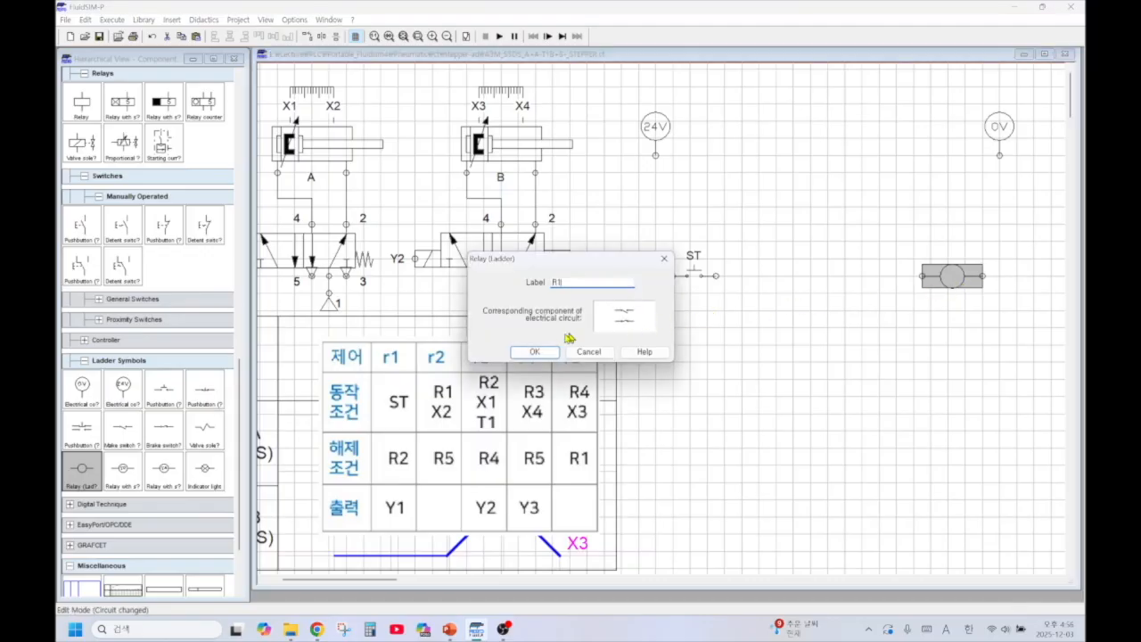
click(546, 352)
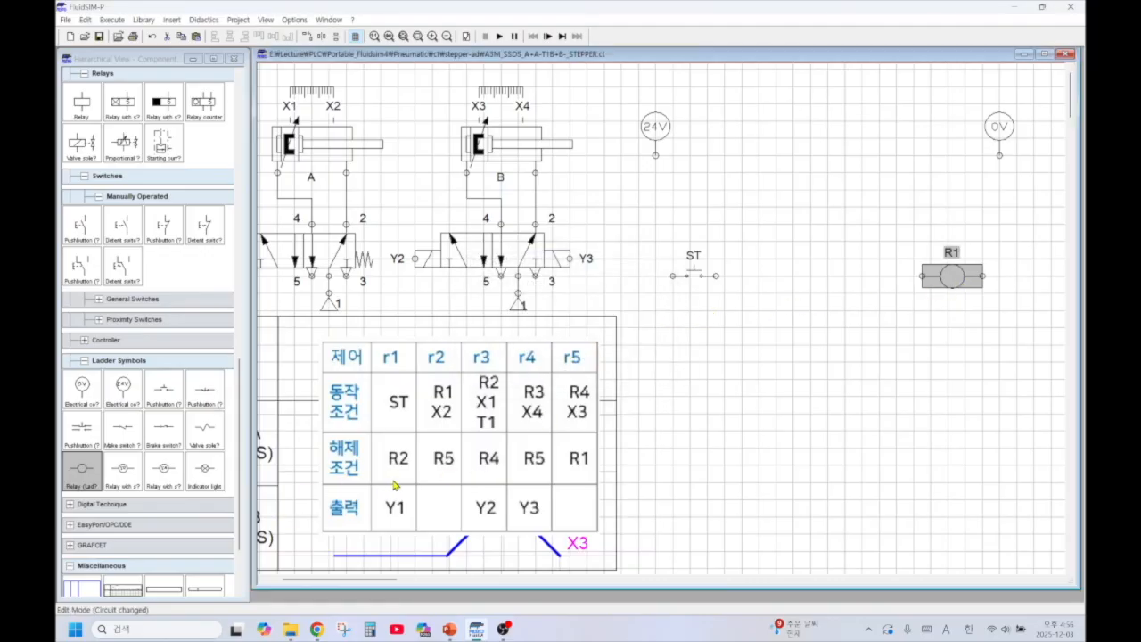
drag(166, 434, 884, 281)
double_click(884, 280)
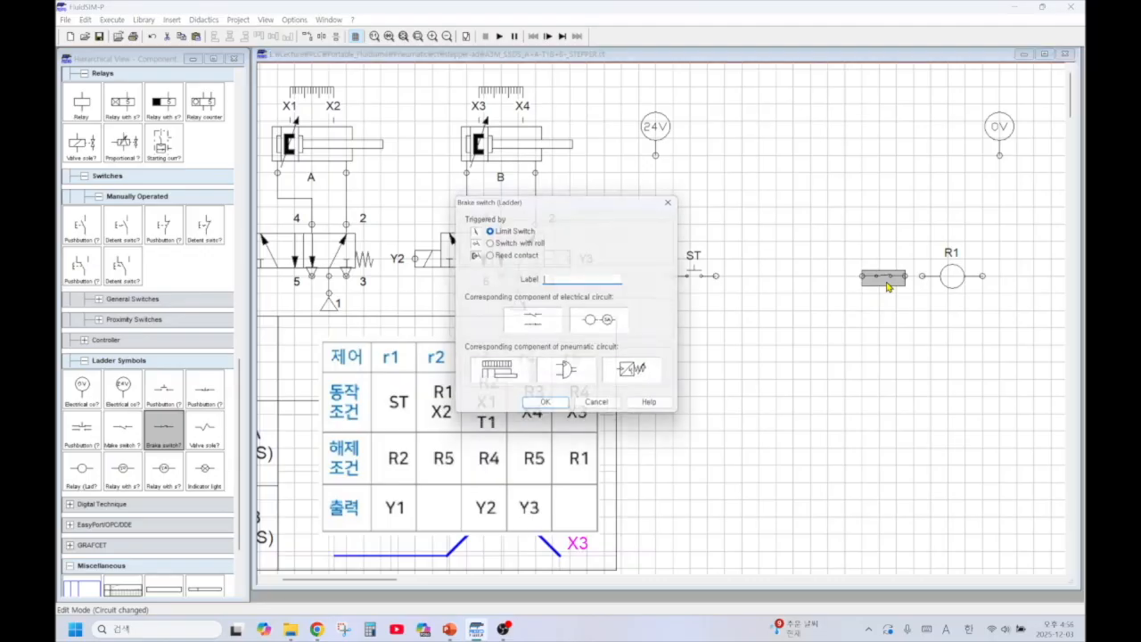
text(R2)
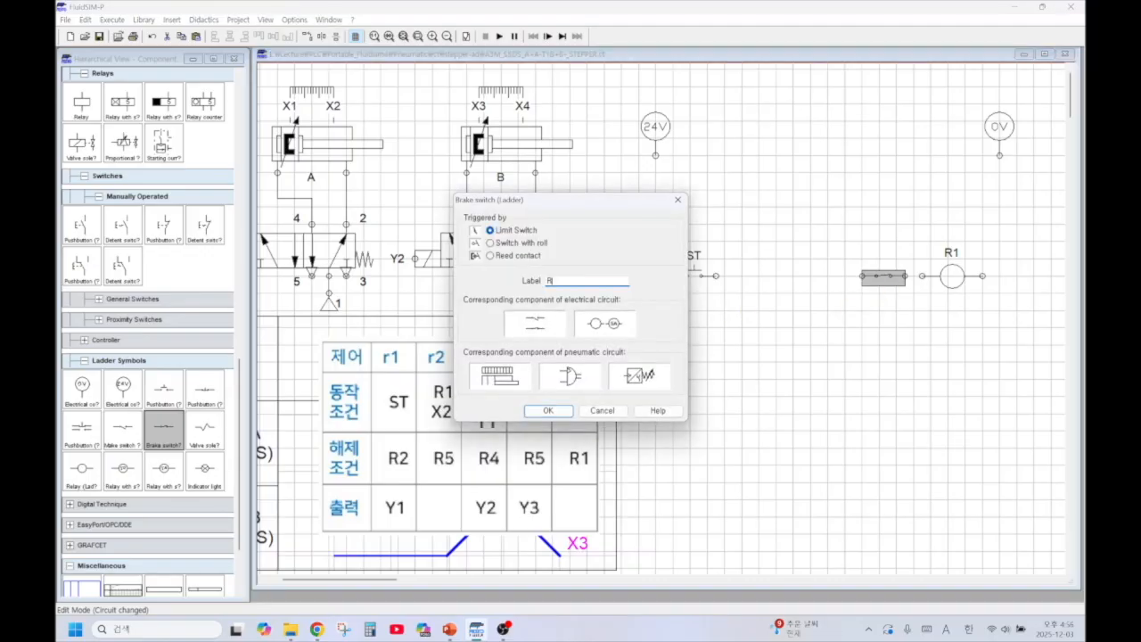
click(548, 412)
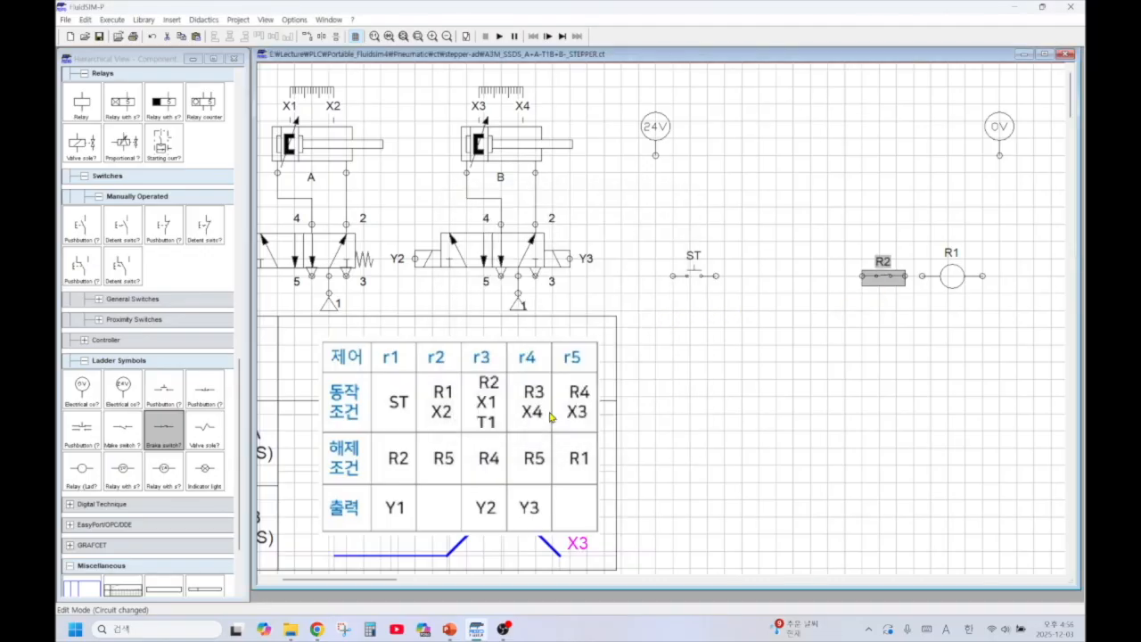
Place a ladder make switch labelled R1 directly below the ST pushbutton as the holding contact
drag(123, 428, 695, 312)
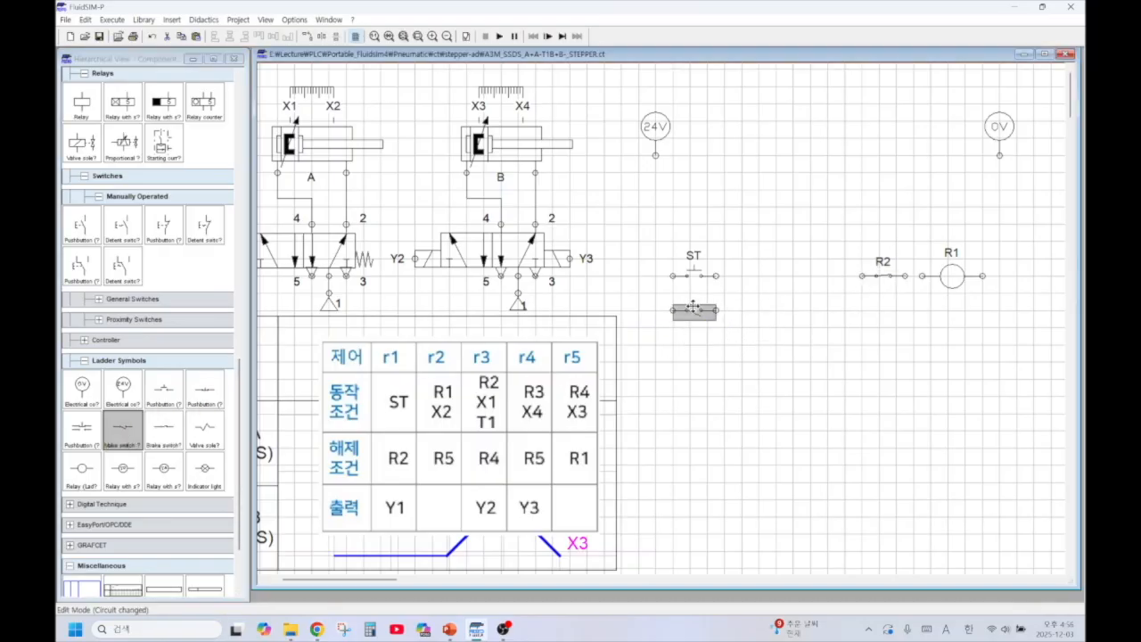
double_click(697, 313)
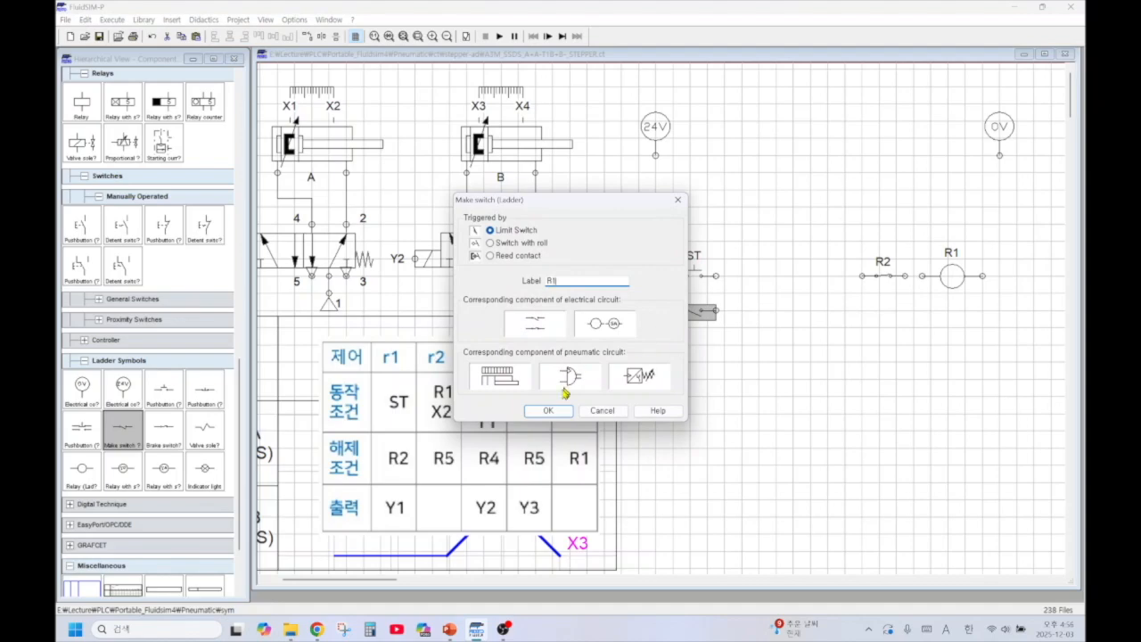
click(553, 411)
Wire ST through R2 and coil R1 to 0V, connecting the R1 contact in parallel with ST and feeding both from 24V
drag(716, 275, 862, 275)
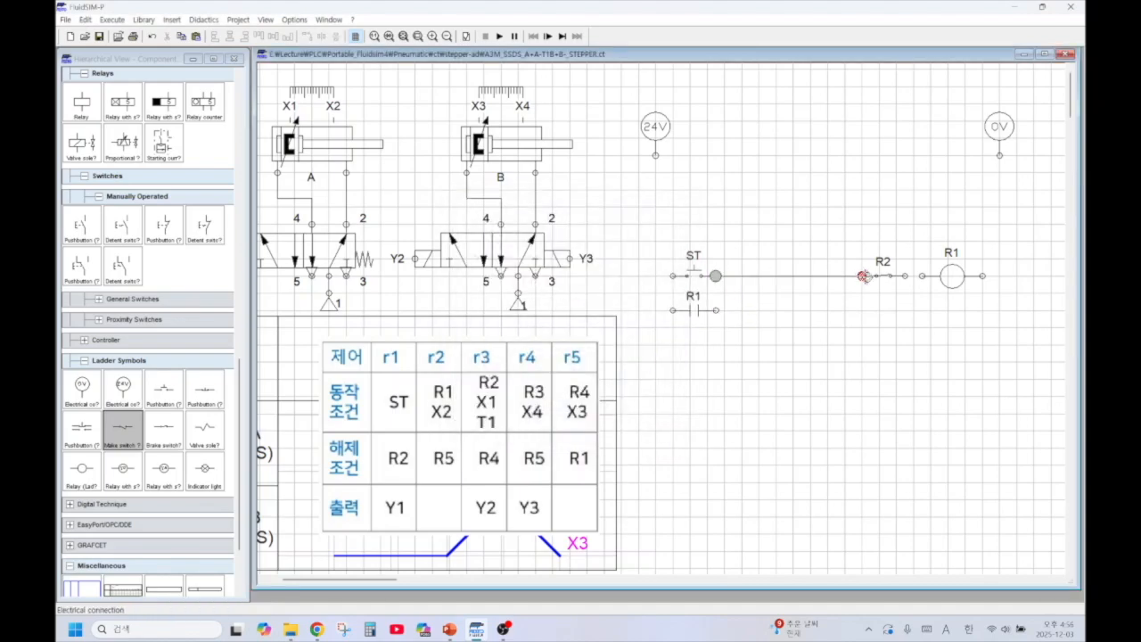
drag(981, 276, 1000, 155)
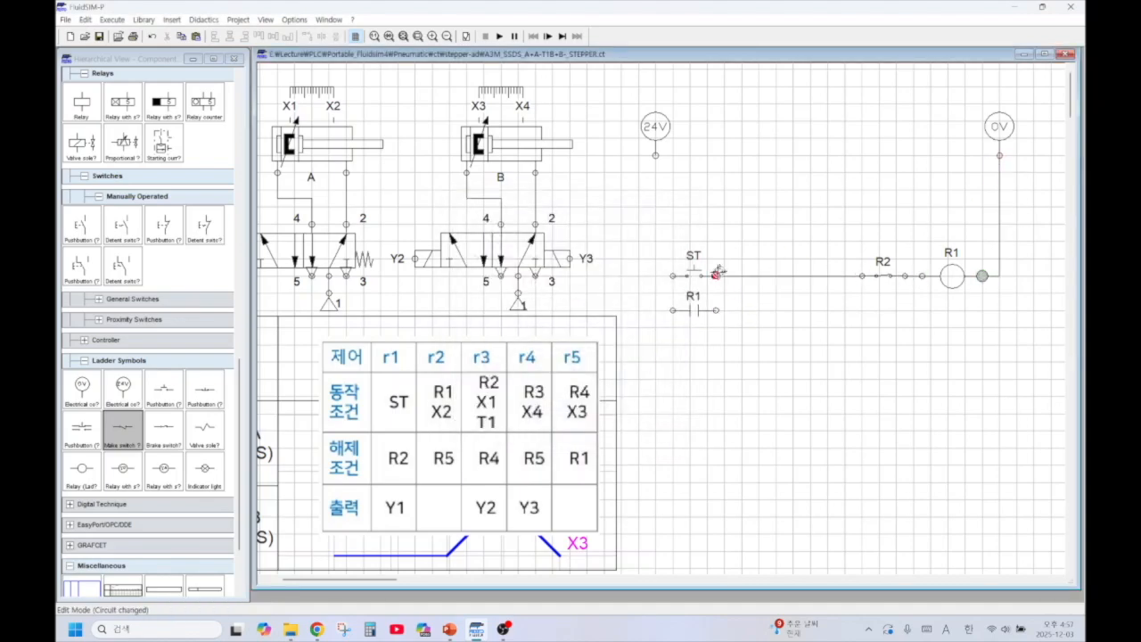
drag(657, 154, 844, 275)
drag(672, 275, 656, 275)
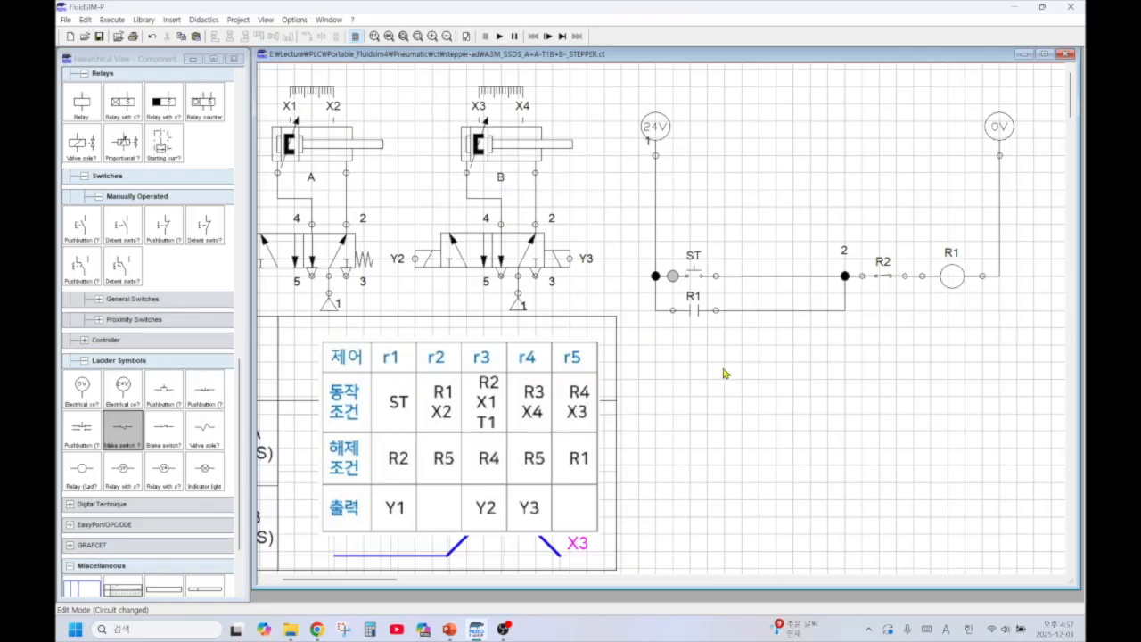
Delete the wire below the 24V terminal and place a changeover pushbutton there, rotated 90 degrees and mirrored vertically
click(655, 194)
key(Delete)
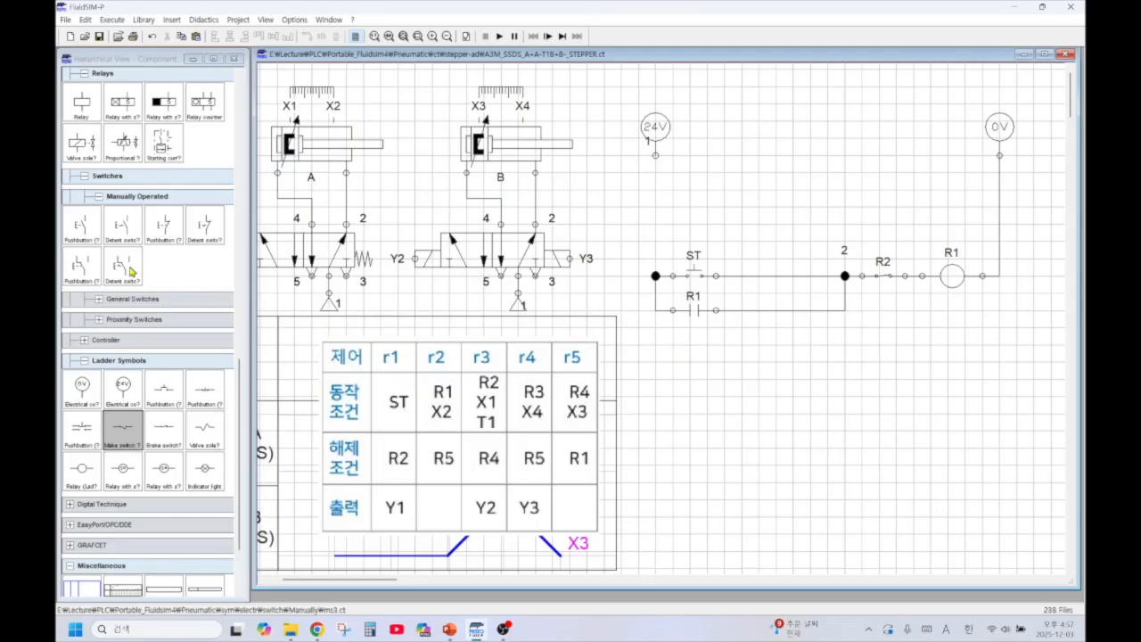
click(140, 278)
drag(76, 275, 738, 161)
right_click(749, 162)
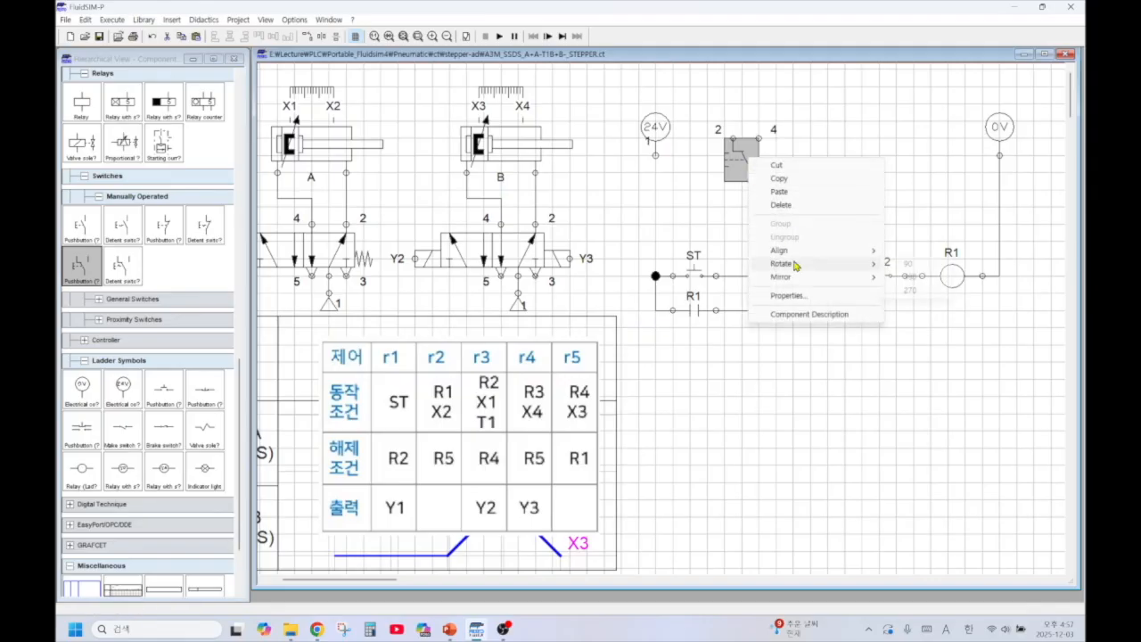
click(901, 264)
right_click(752, 170)
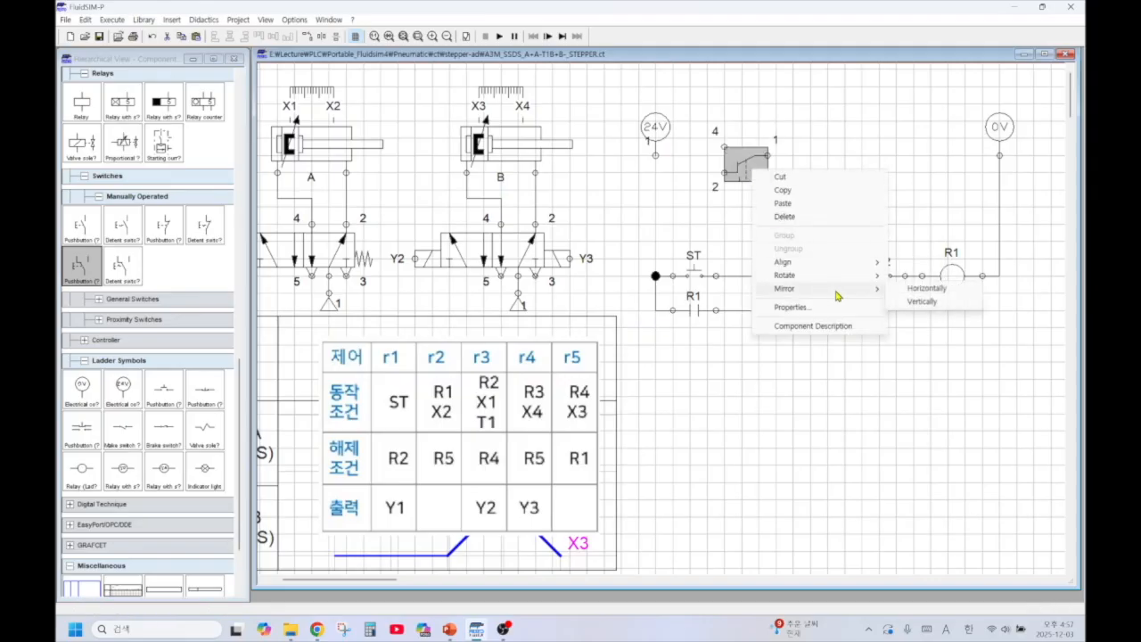
click(927, 302)
drag(753, 169, 694, 205)
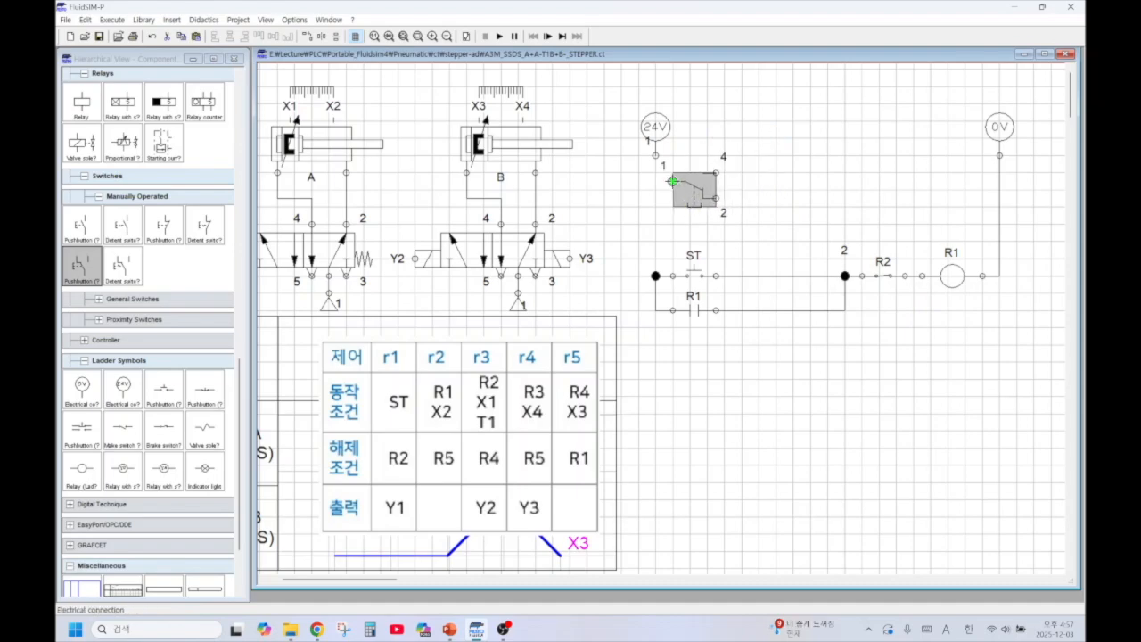
Connect changeover contact 1 to 24V and contact 2 to the ST/R1 supply junction, routing the wire below the switch
click(668, 181)
drag(716, 198, 656, 276)
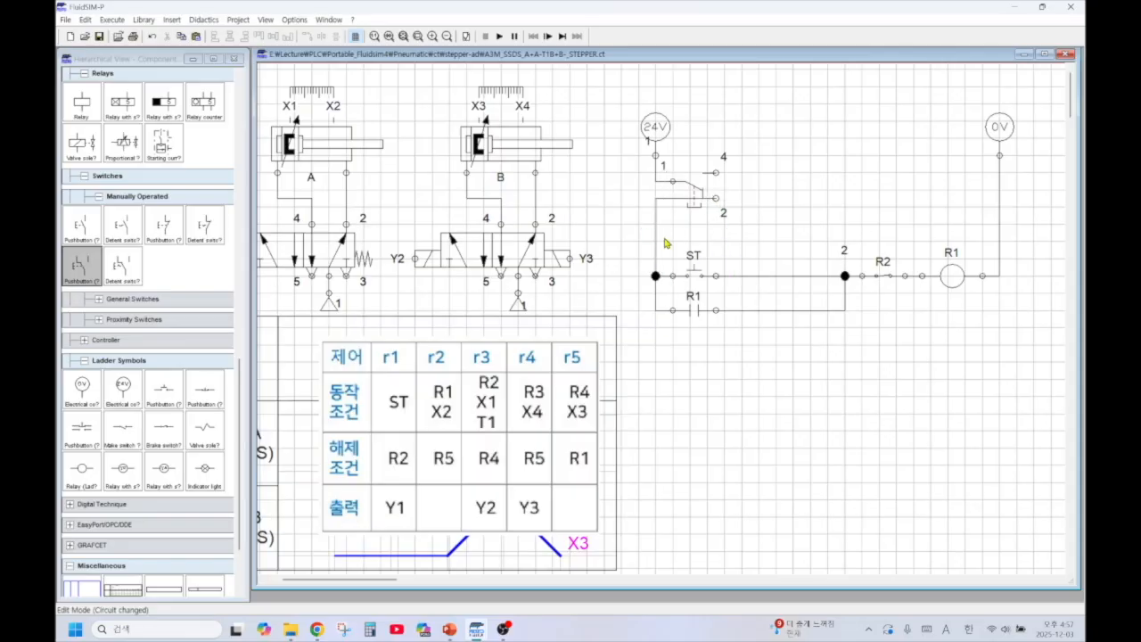
click(656, 243)
key(Delete)
drag(656, 275, 700, 214)
key(ctrl+z)
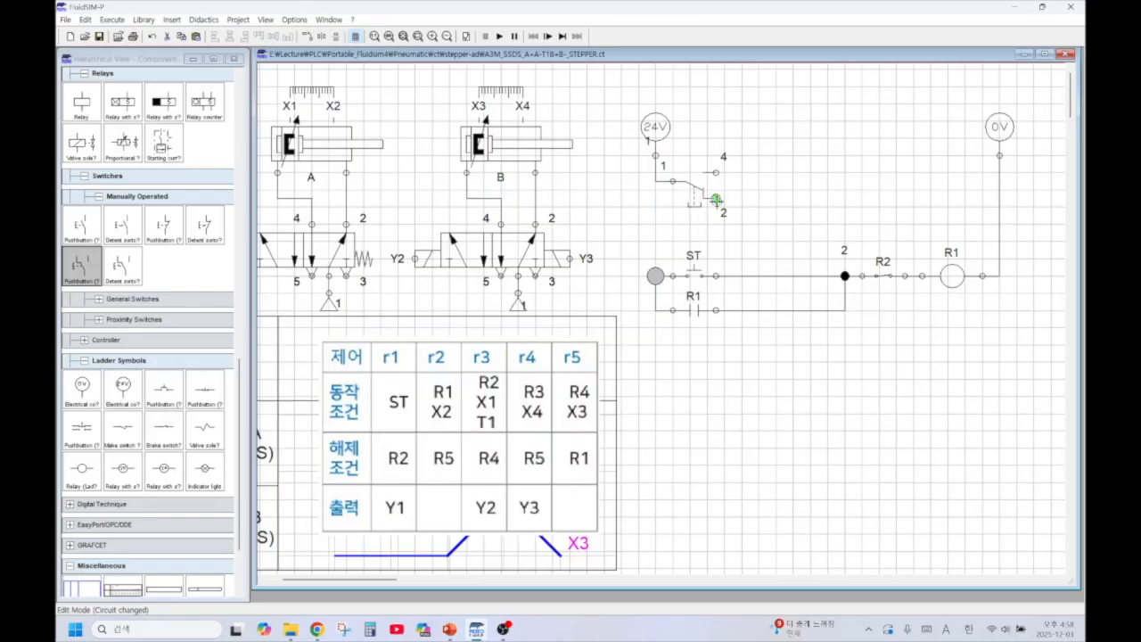
key(ctrl+z)
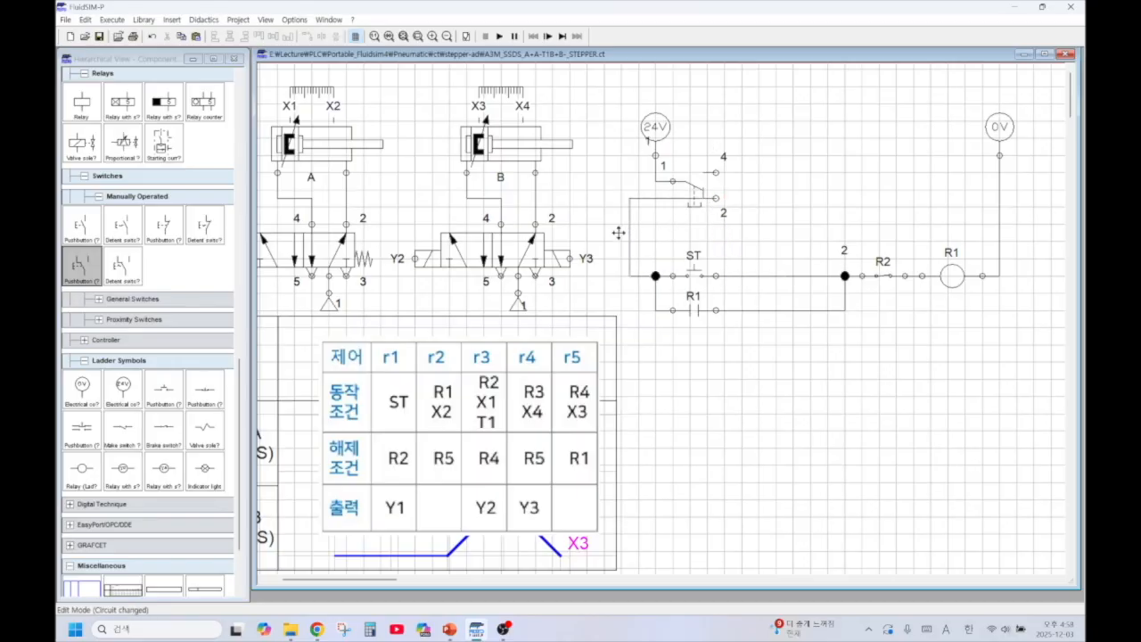
drag(676, 198, 671, 223)
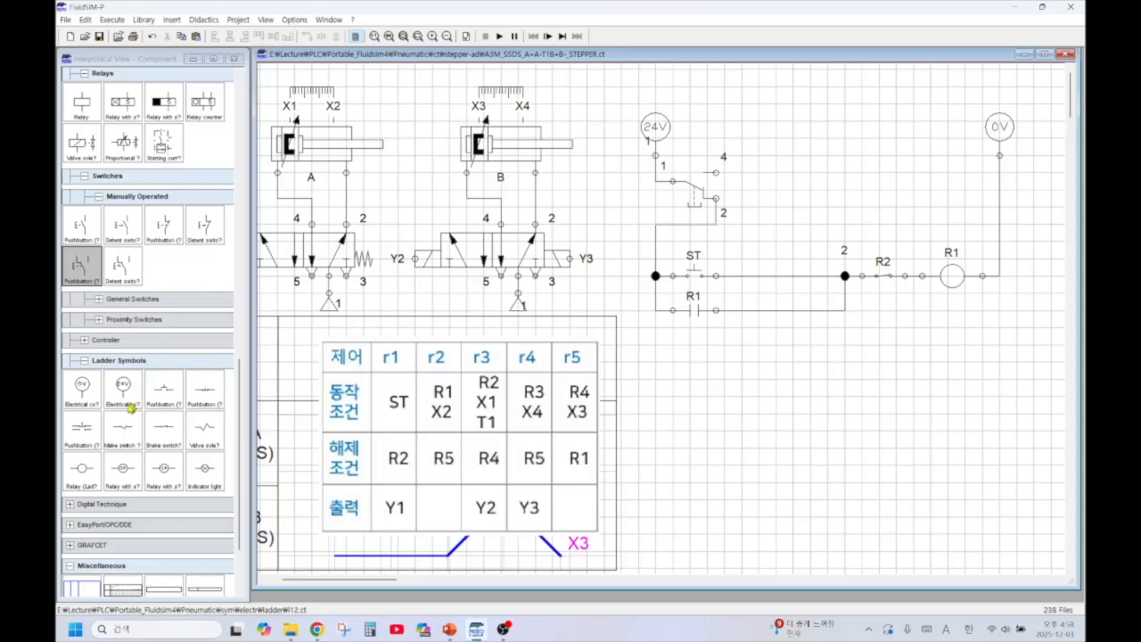
Place a relay coil labelled R7 above coil R1 and wire it between changeover contact 4 and the 0V line
drag(87, 476, 947, 183)
double_click(947, 178)
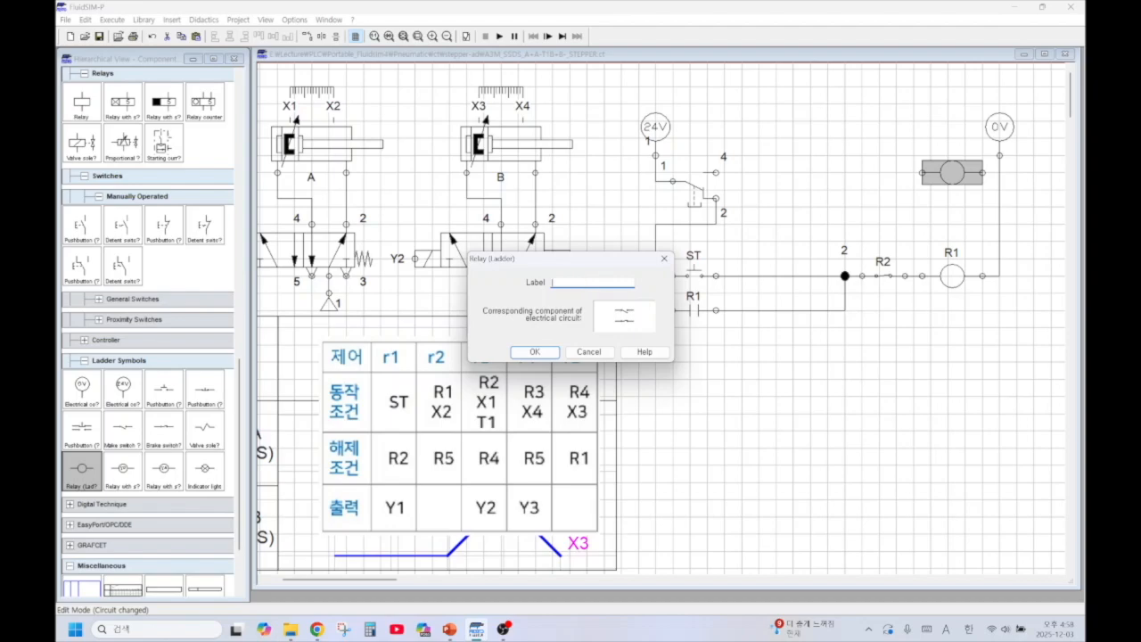
click(535, 353)
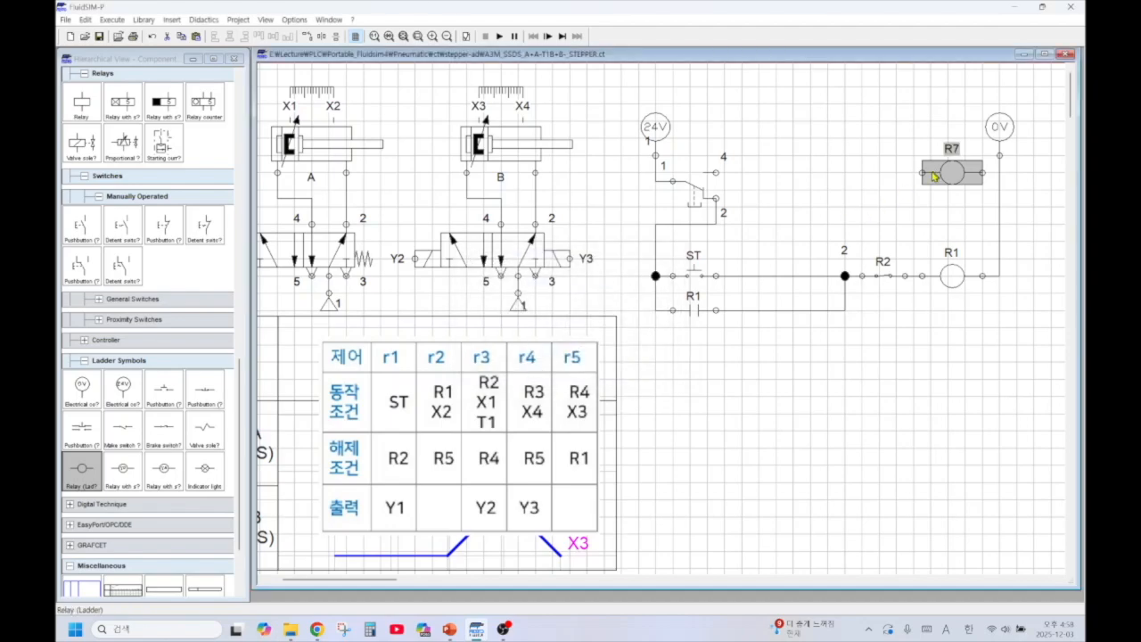
drag(717, 173, 999, 172)
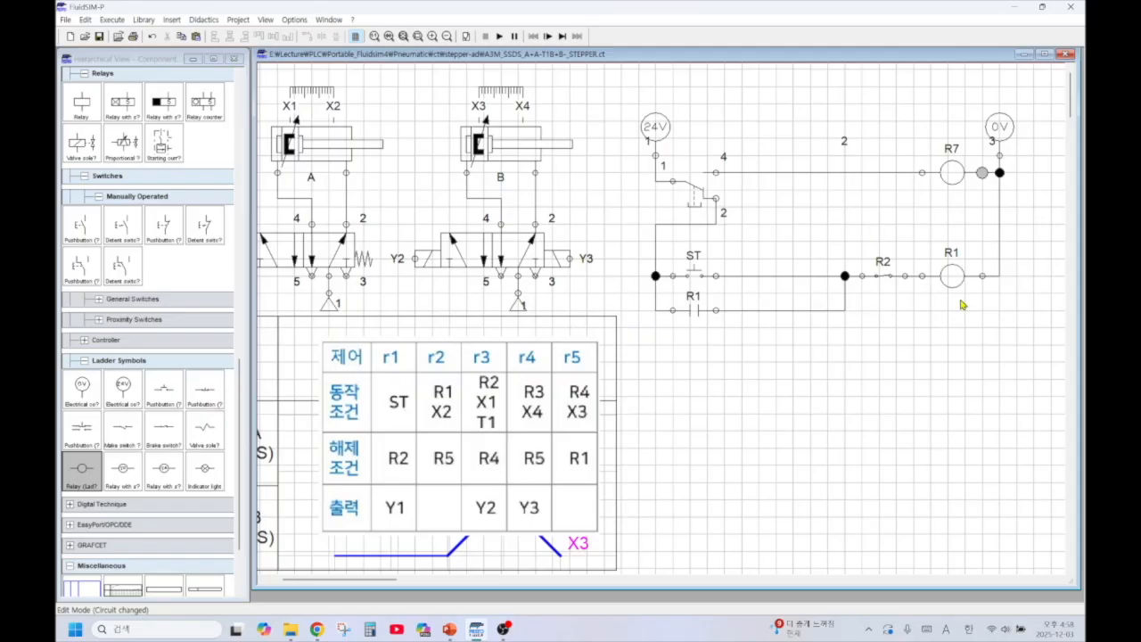
Shift the whole ST, R1 and R2 rung down one grid space
drag(623, 246, 1036, 367)
drag(953, 287, 953, 303)
click(968, 362)
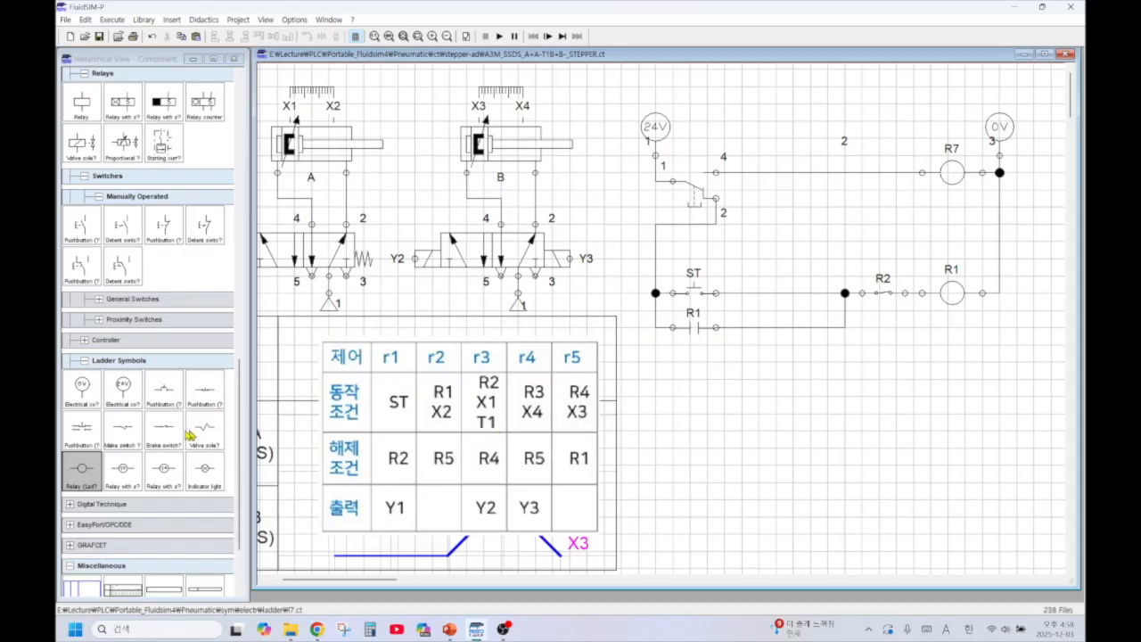
Place a ladder make switch below the R1 holding contact and label it R2
drag(131, 439, 699, 365)
double_click(695, 367)
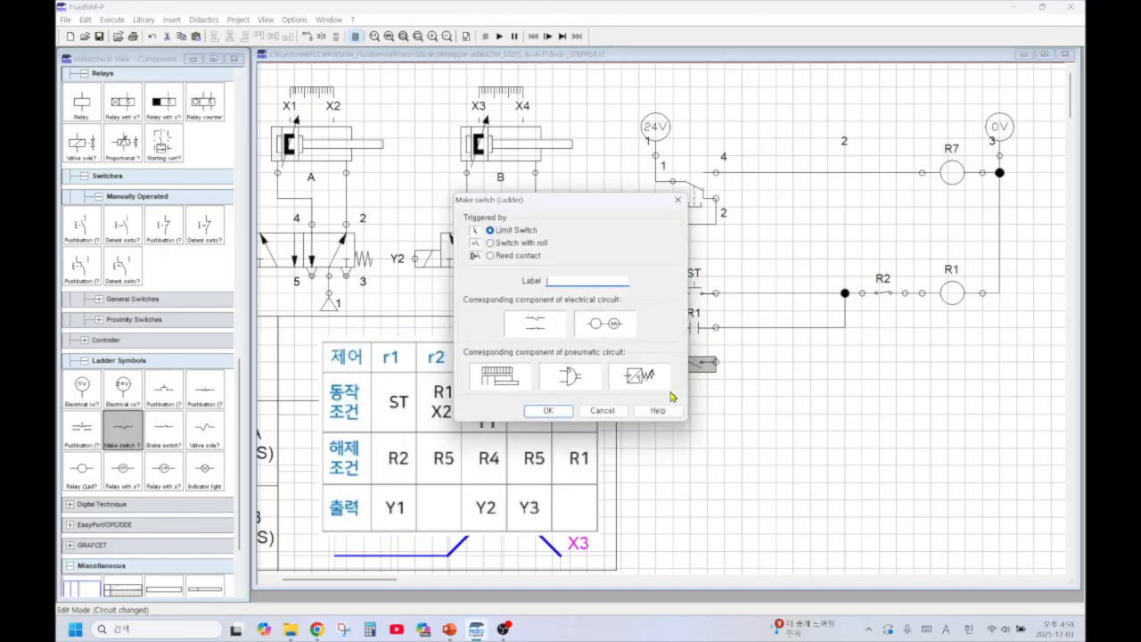
text(R2)
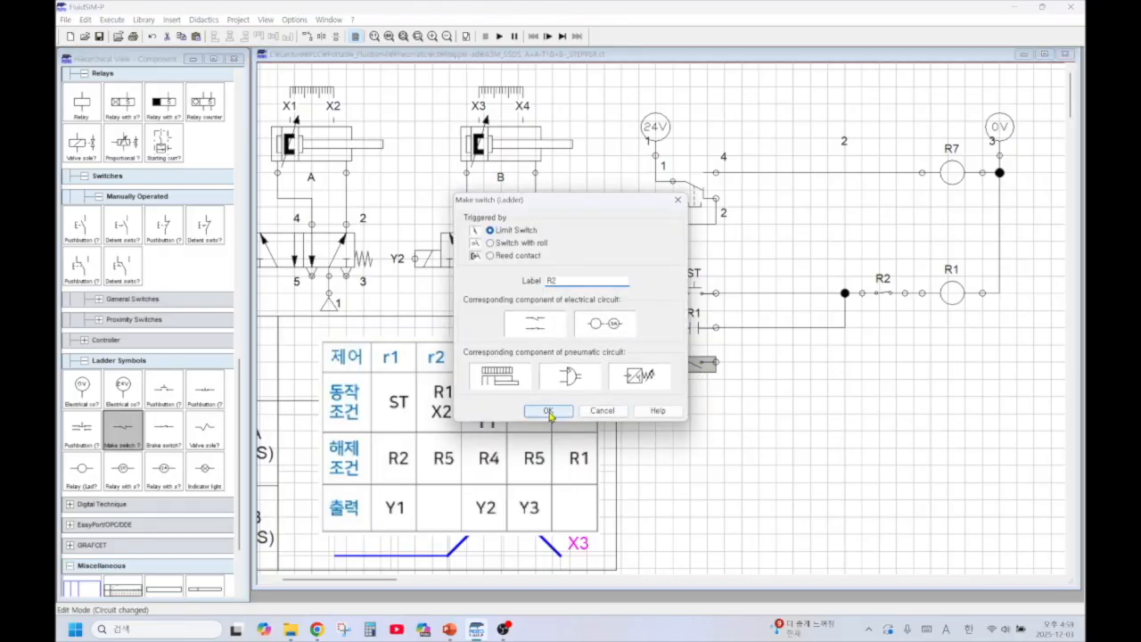
click(549, 411)
Move the R1 and R7 labels inside their relay coil circles
click(953, 281)
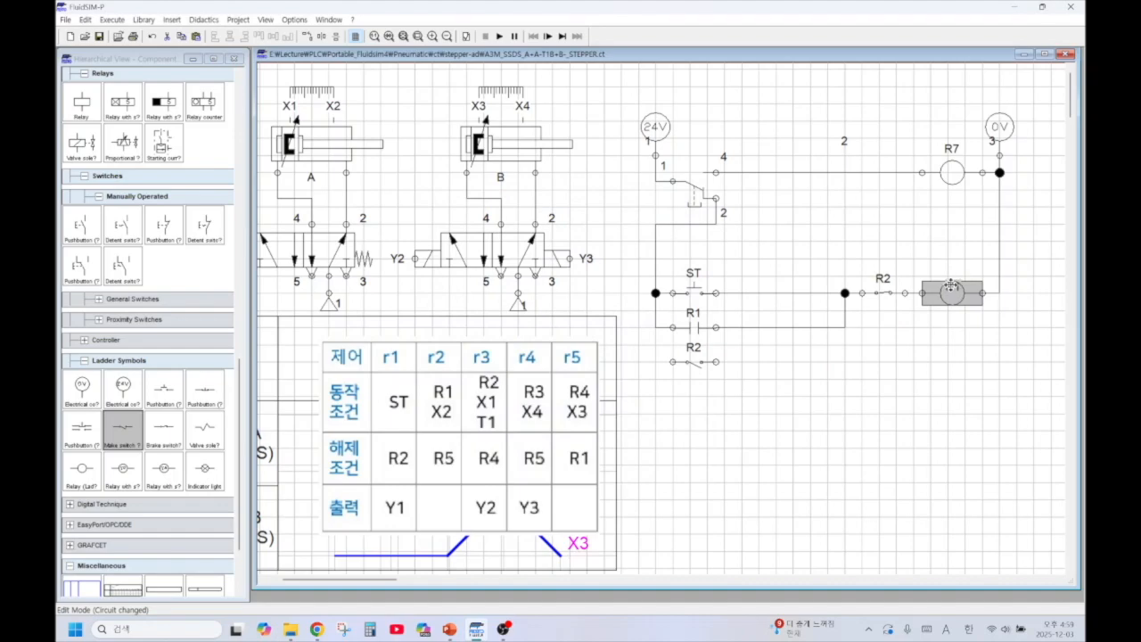
click(952, 167)
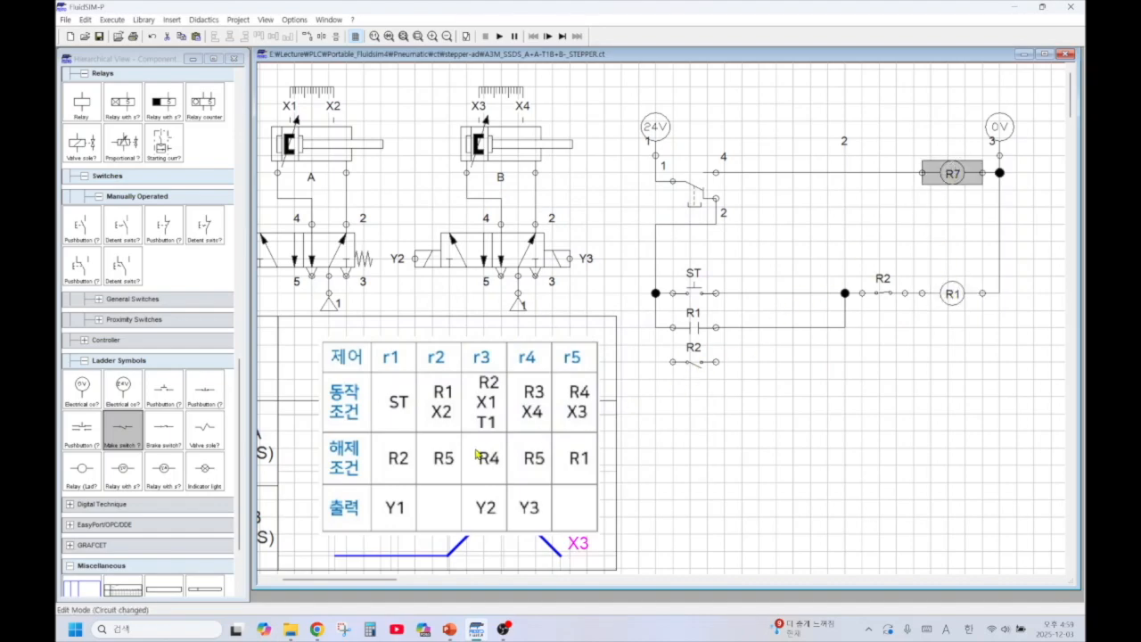
Place a second make switch labelled X2 in line after the R2 contact on the new rung
drag(137, 437, 767, 364)
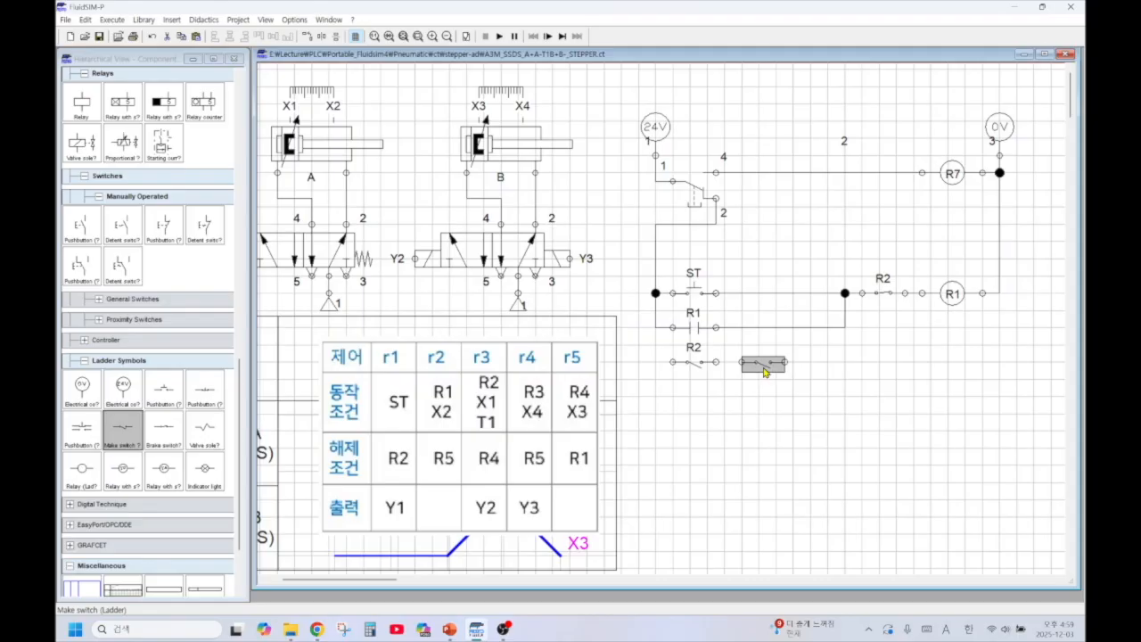
double_click(763, 363)
click(567, 409)
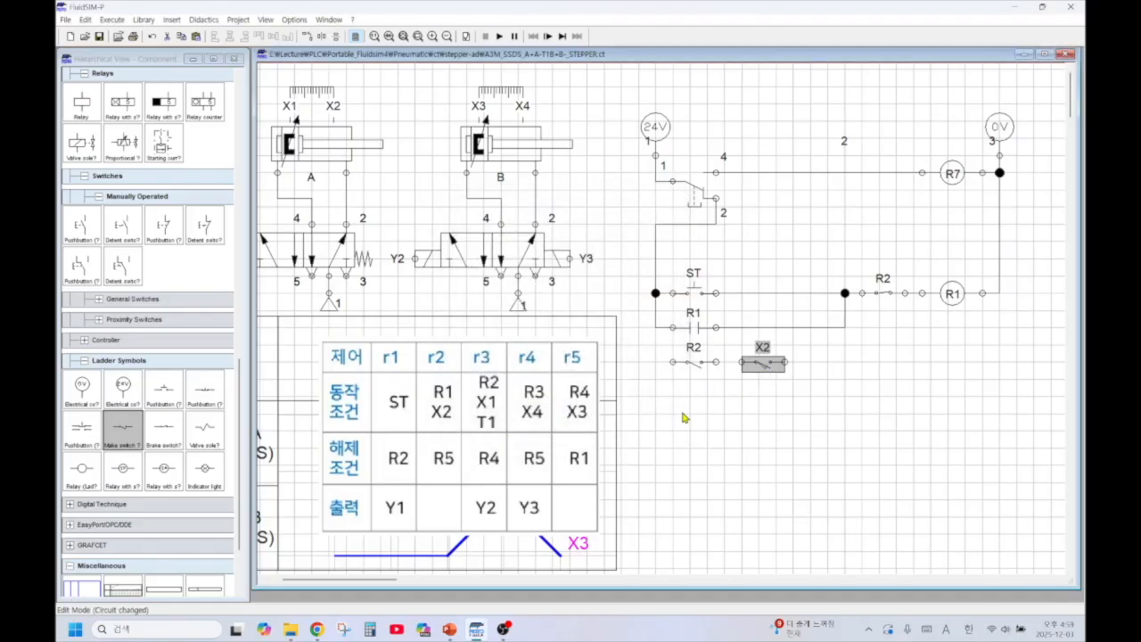
Place a relay coil labelled R2 below coil R1 and move its label inside the coil circle
drag(81, 469, 952, 361)
double_click(931, 372)
text(R2)
click(534, 351)
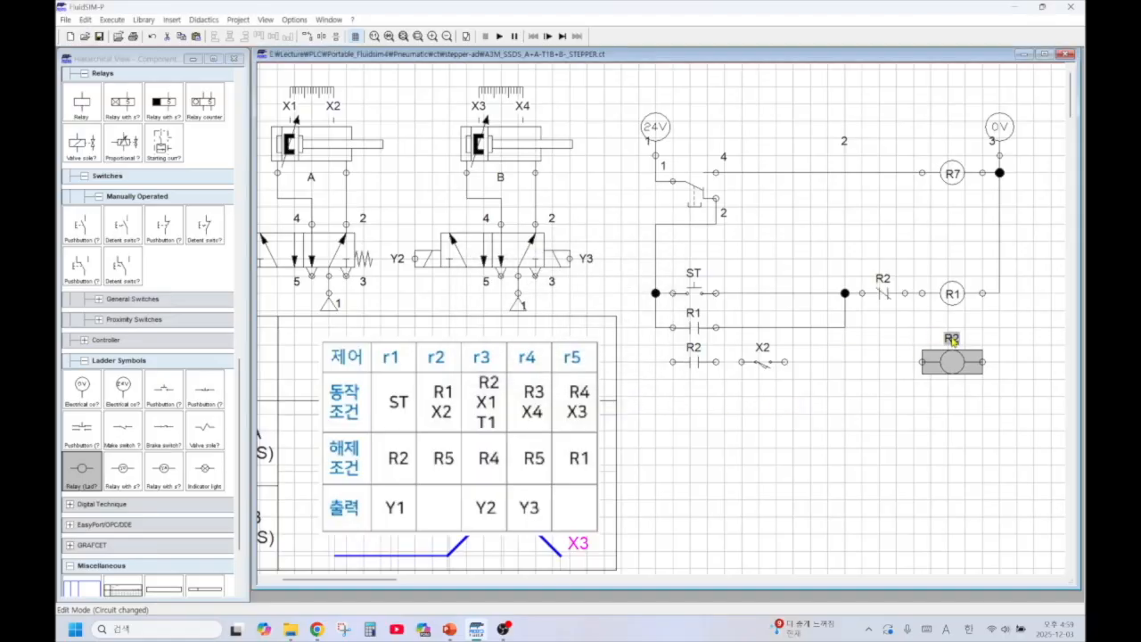
click(839, 403)
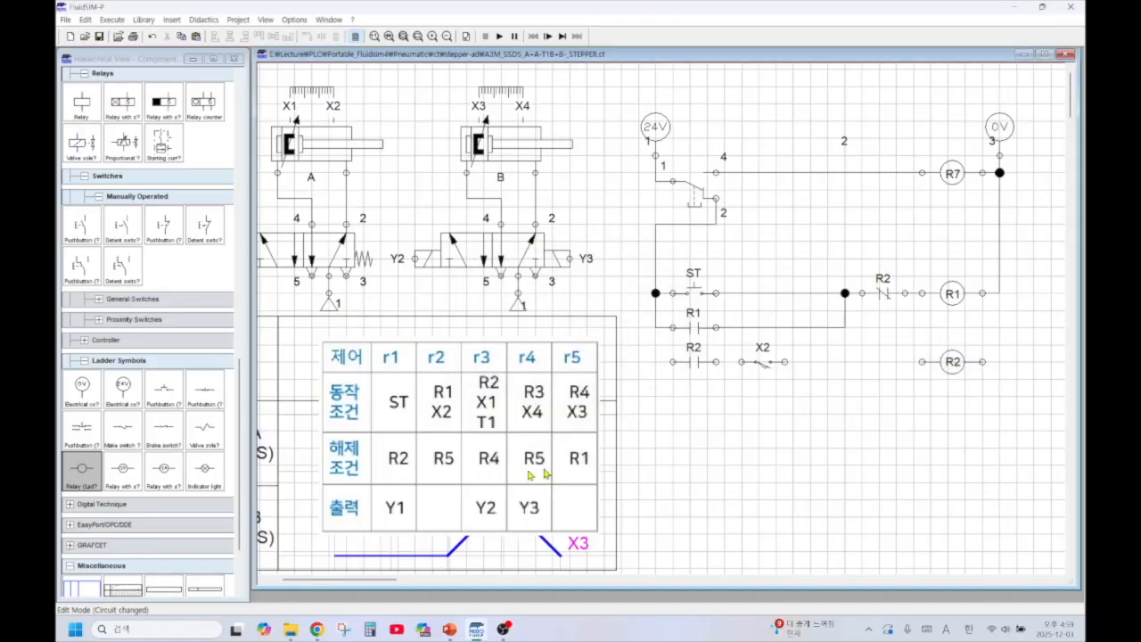
Place a break switch labelled R5 just before coil R2 on the new rung
drag(163, 428, 873, 372)
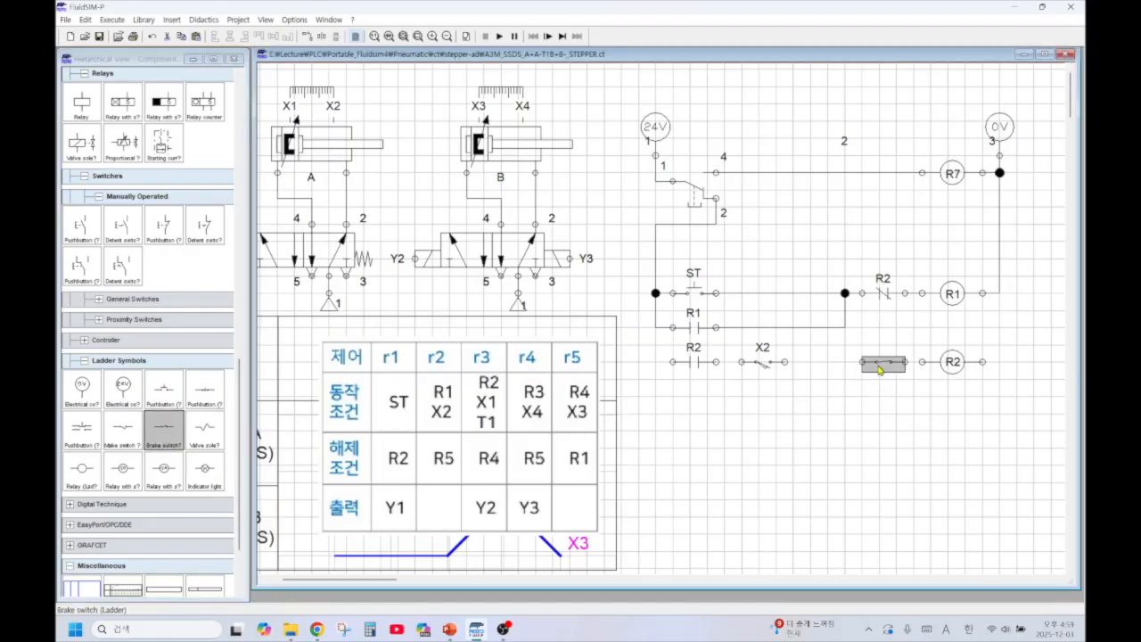
double_click(879, 366)
text(R5)
click(565, 411)
Place a make switch labelled R2 below the new rung's first contact, and relabel that first contact R1
drag(123, 426, 699, 404)
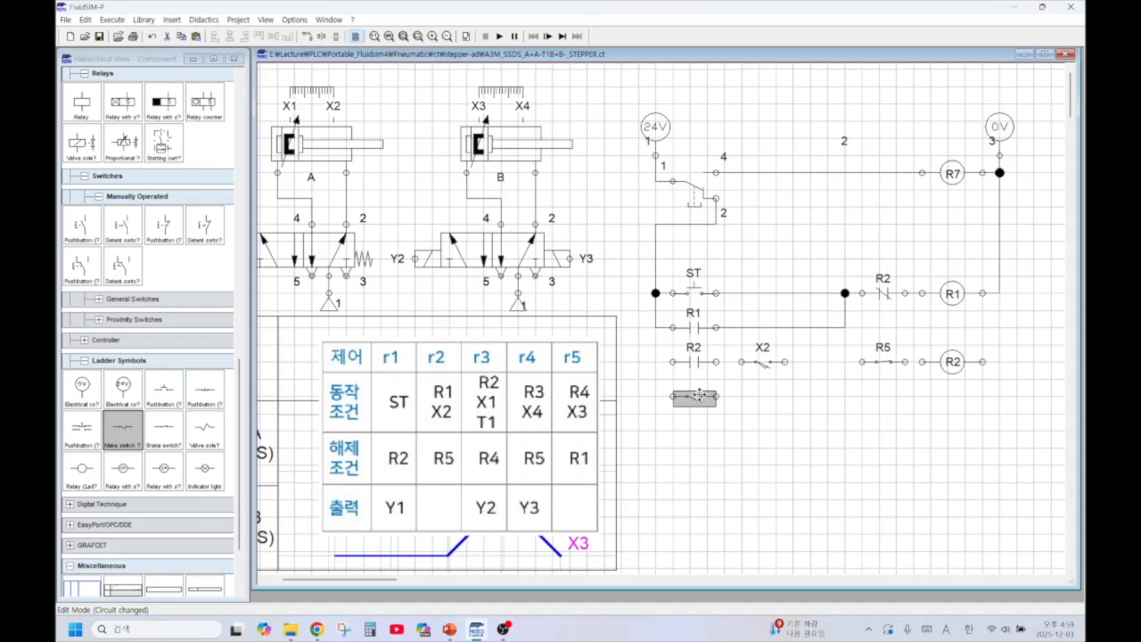
double_click(699, 403)
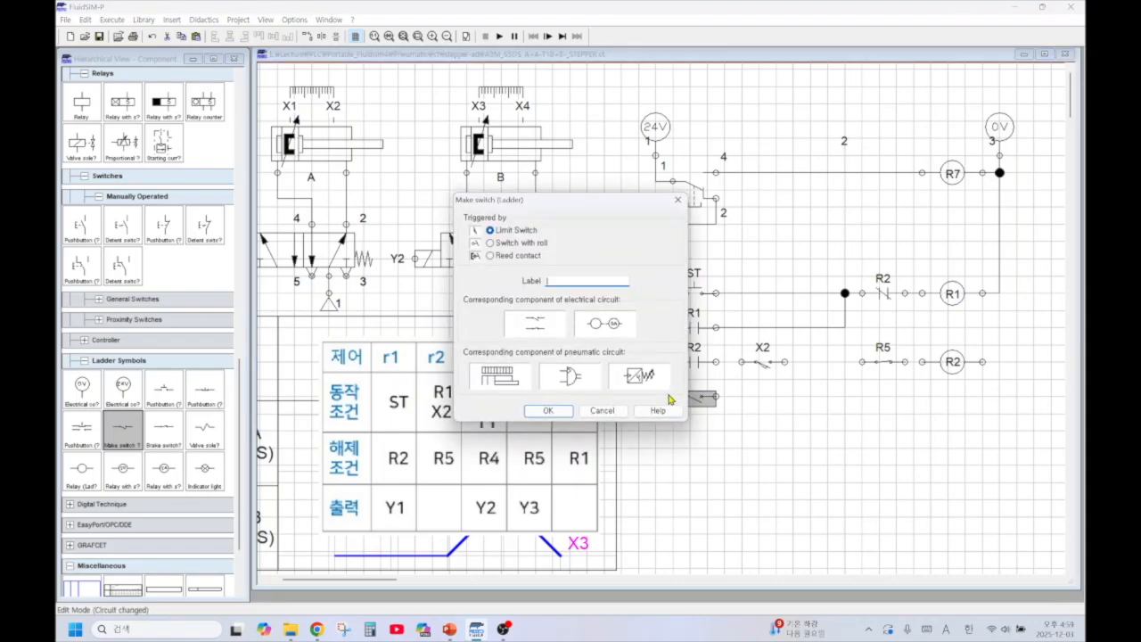
click(549, 410)
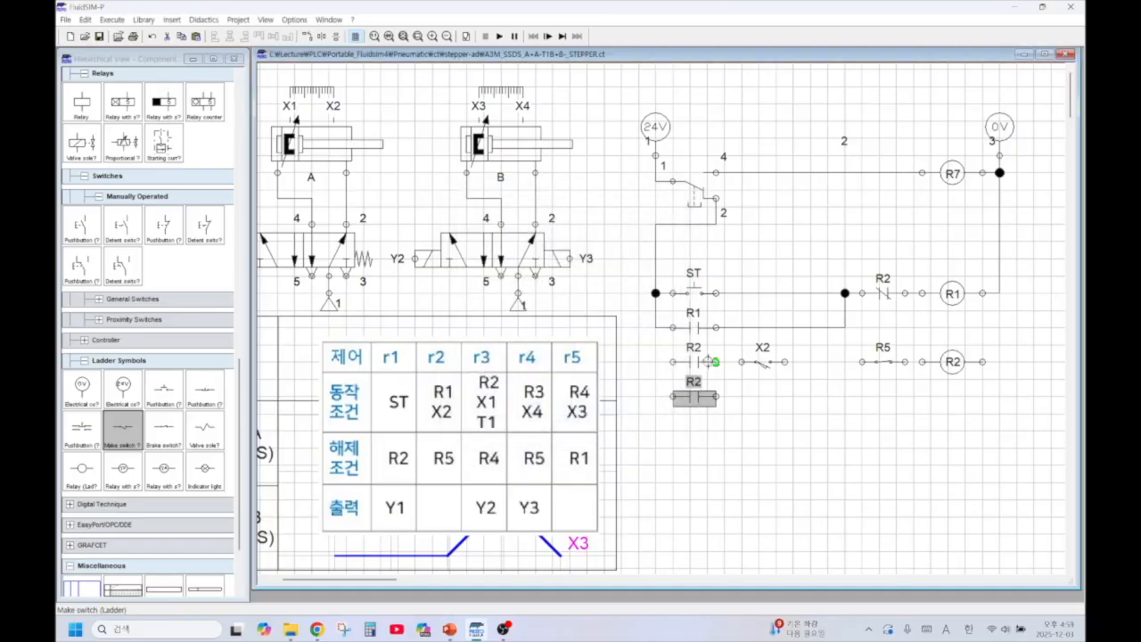
double_click(693, 363)
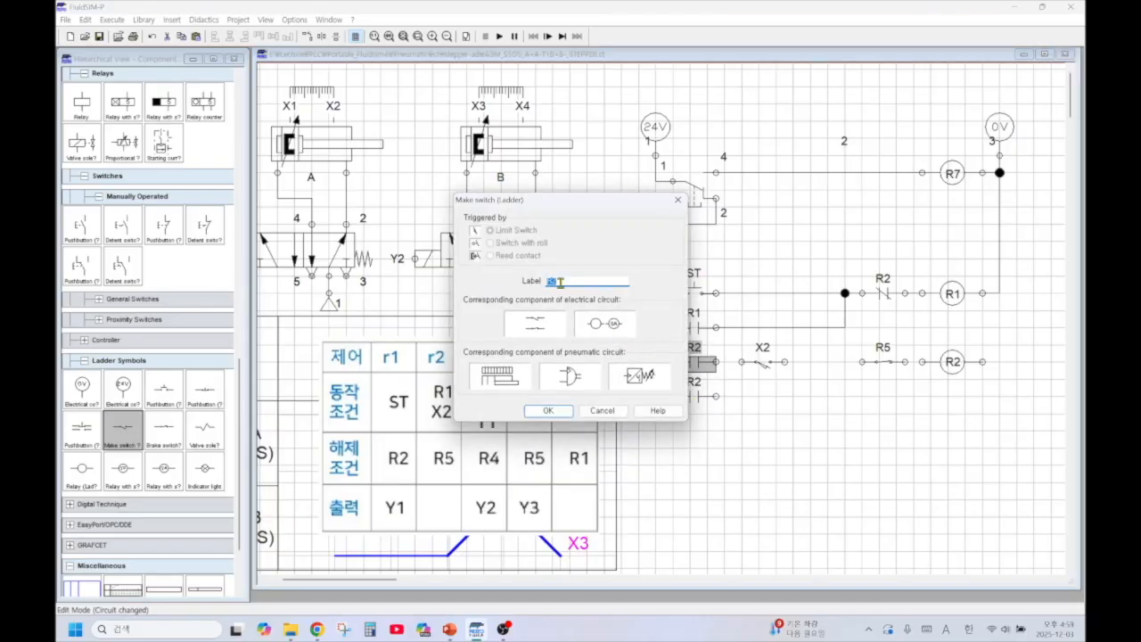
key(BackSpace)
text(1)
click(549, 410)
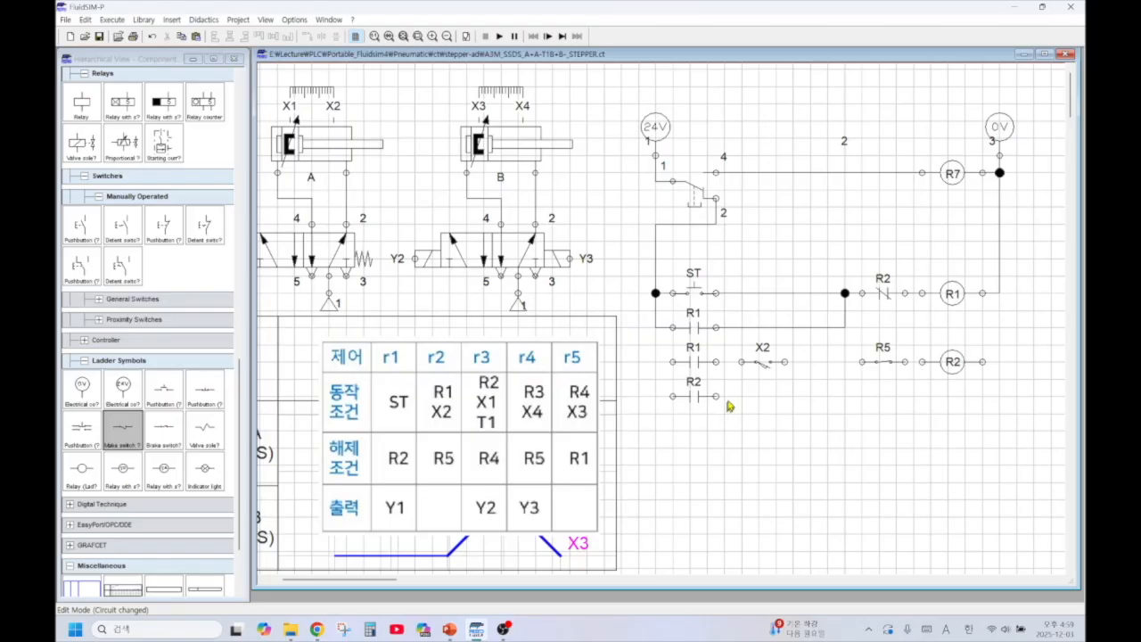
Wire the R1, X2, R5 and coil R2 rung between the supply lines, with the lower R2 contact bridging R1 and X2
mouse_move(717, 362)
mouse_down()
mouse_move(923, 362)
mouse_move(1005, 300)
mouse_move(1000, 292)
mouse_up()
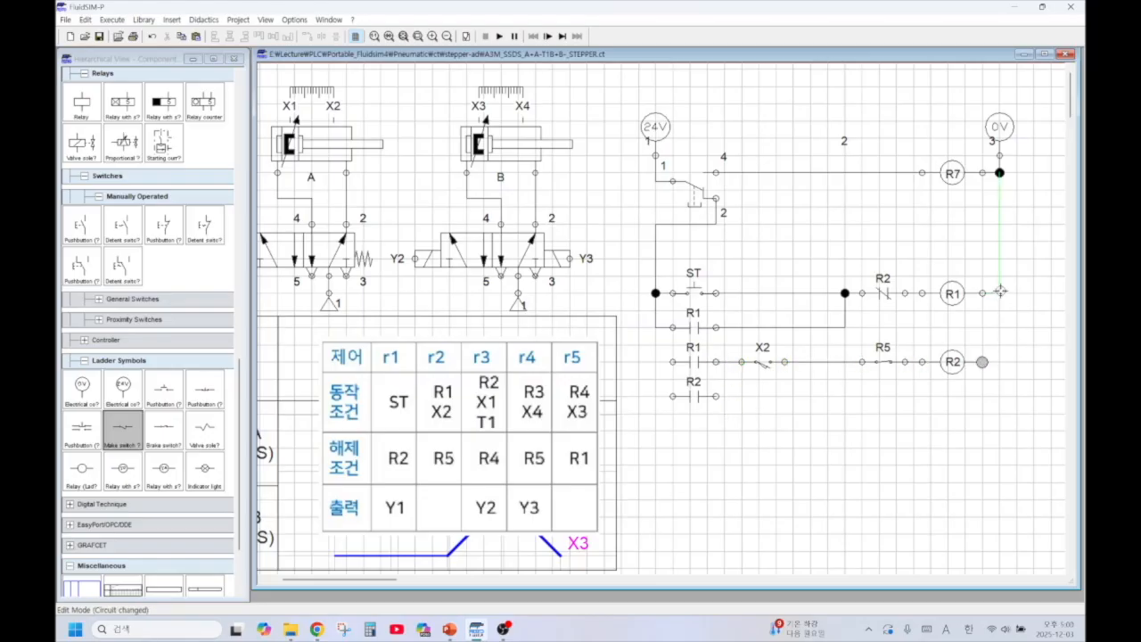
drag(716, 396, 845, 362)
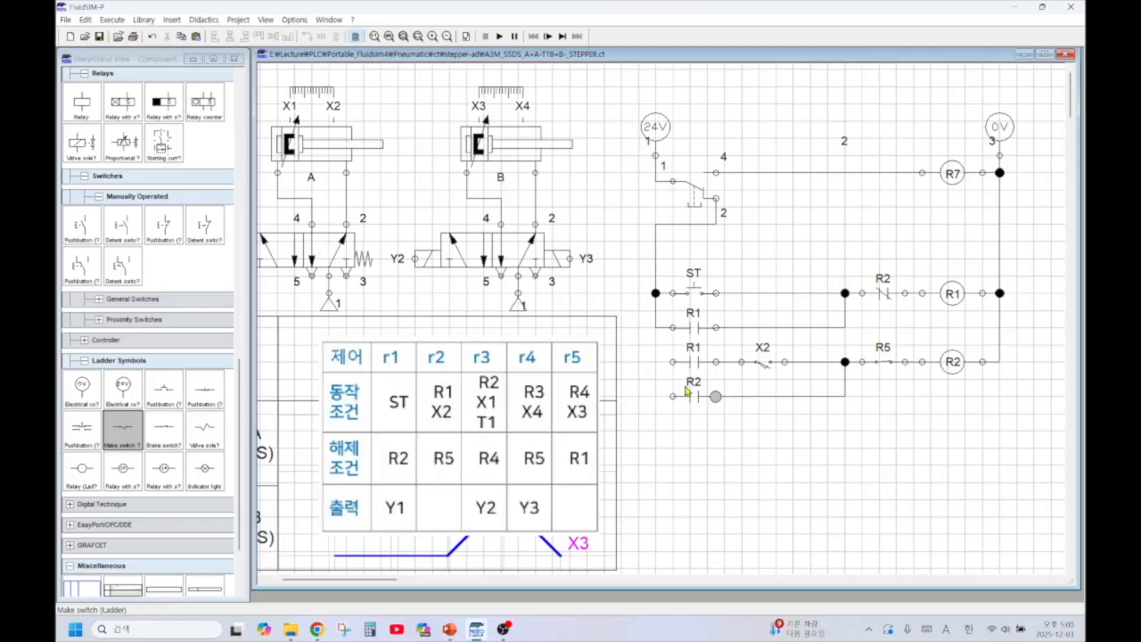
drag(672, 396, 655, 362)
Copy the whole coil R2 rung with its holding contact and place the duplicate directly below it
drag(984, 342, 668, 435)
scroll(703, 458, down, 3)
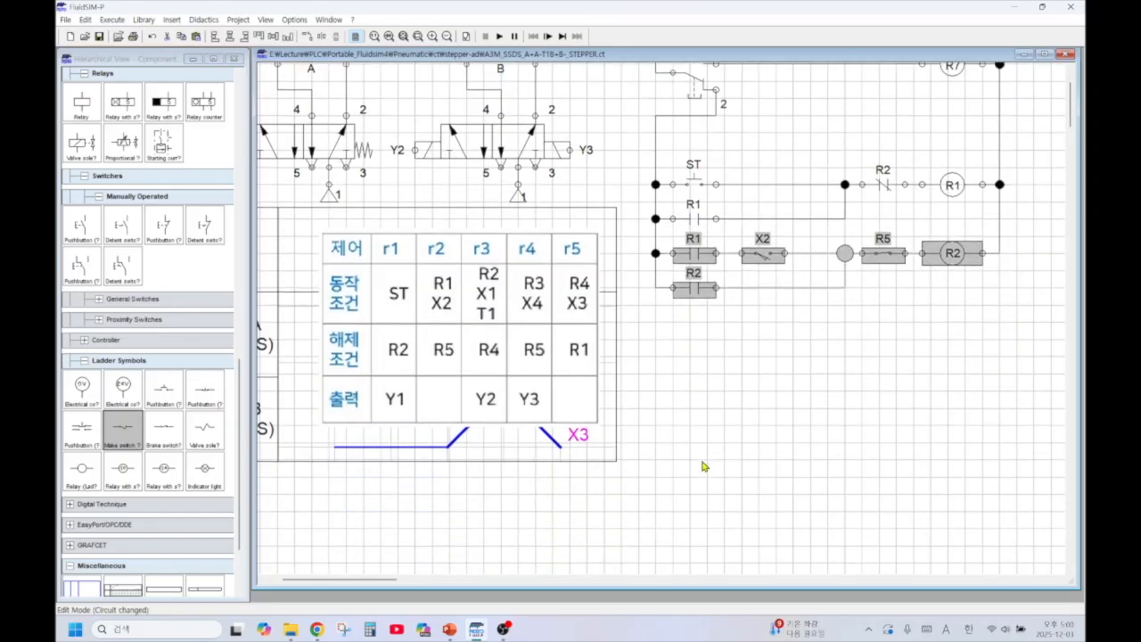
key(ctrl+c)
key(ctrl+v)
drag(748, 344, 872, 321)
click(770, 401)
Relabel the duplicated rung's coil and its holding contact as R3
double_click(949, 322)
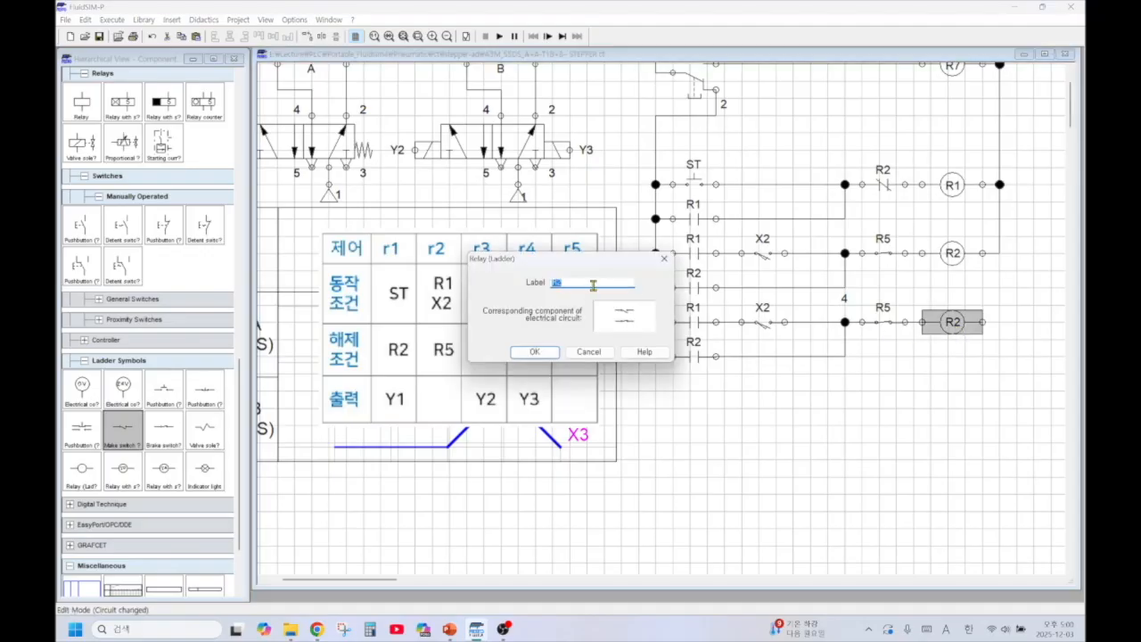
click(535, 352)
double_click(700, 356)
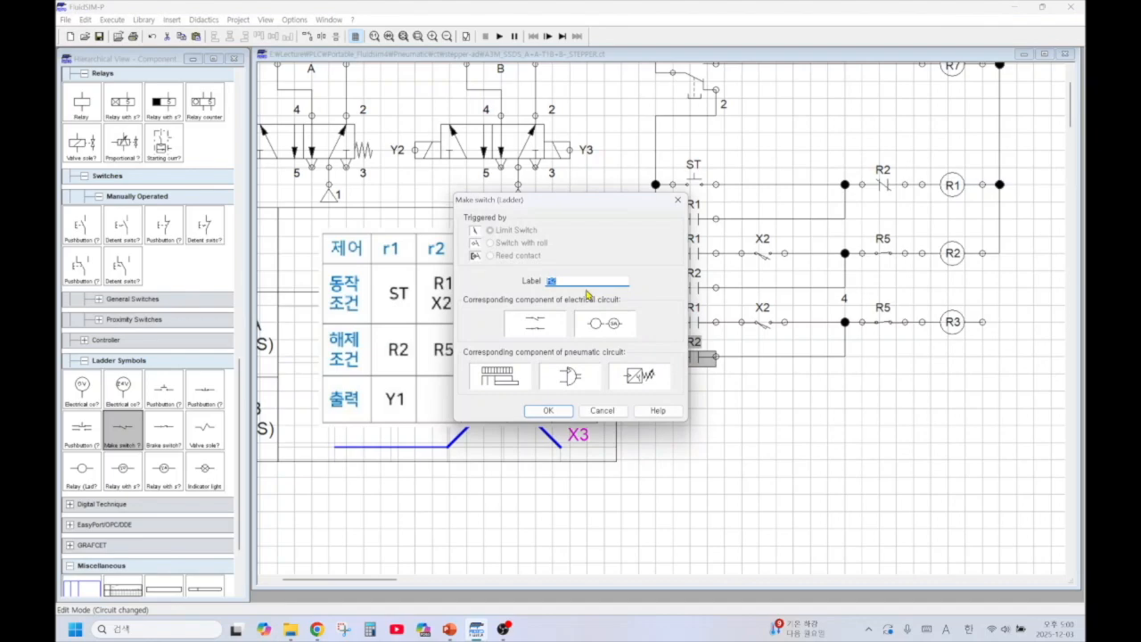
text(R3)
click(548, 410)
Relabel the R3 rung's first contact as R2 and its limit switch as X1
click(700, 324)
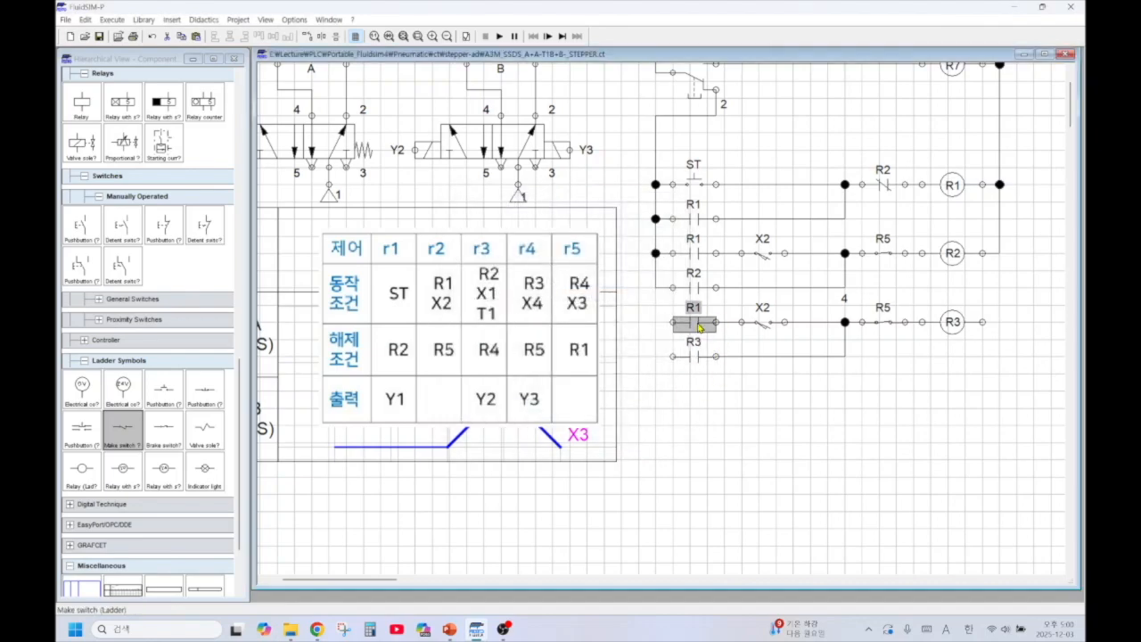
double_click(700, 326)
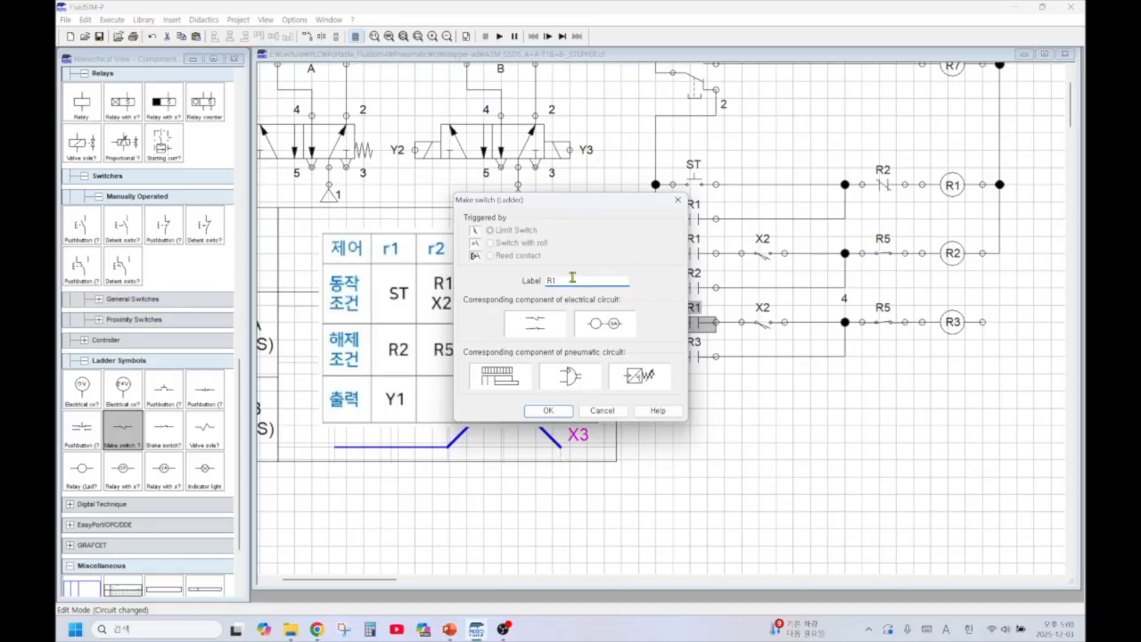
click(550, 410)
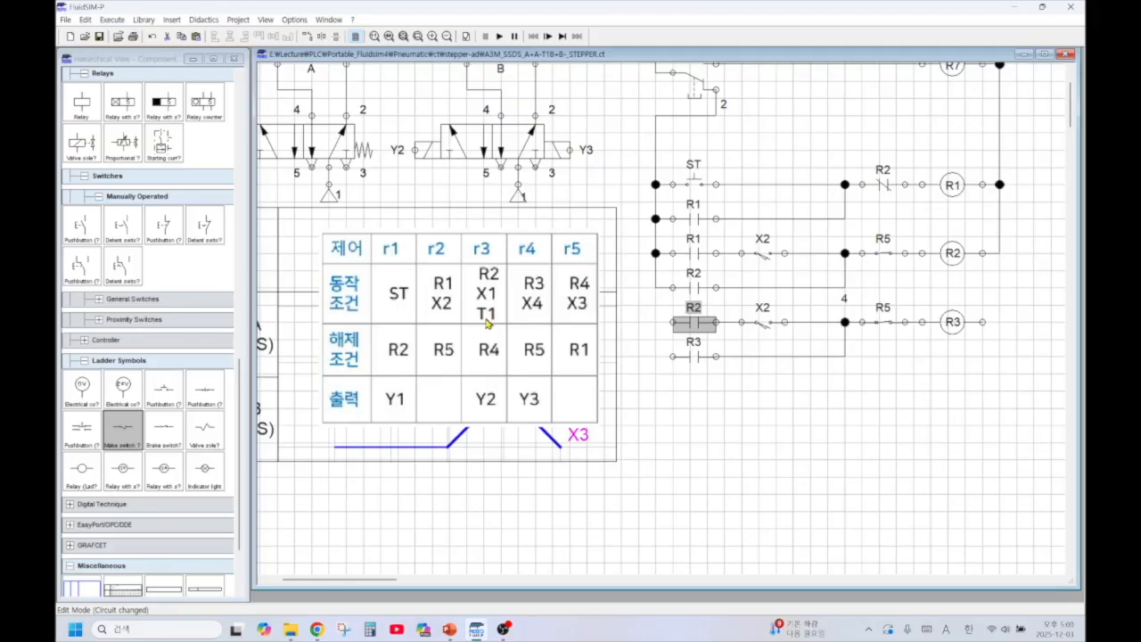
click(770, 329)
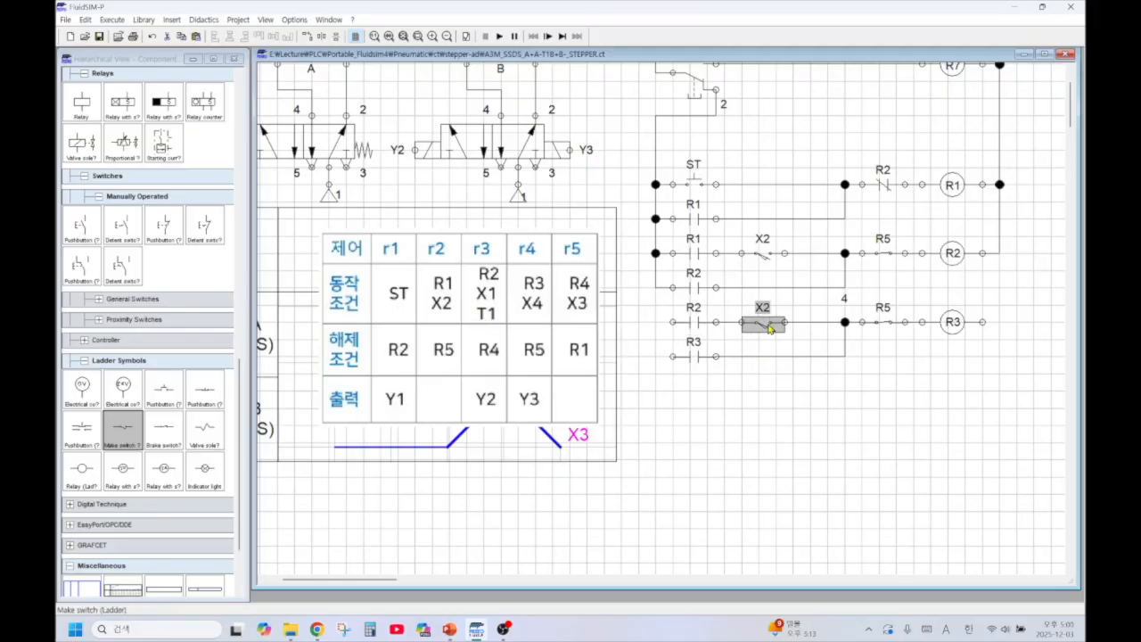
double_click(769, 328)
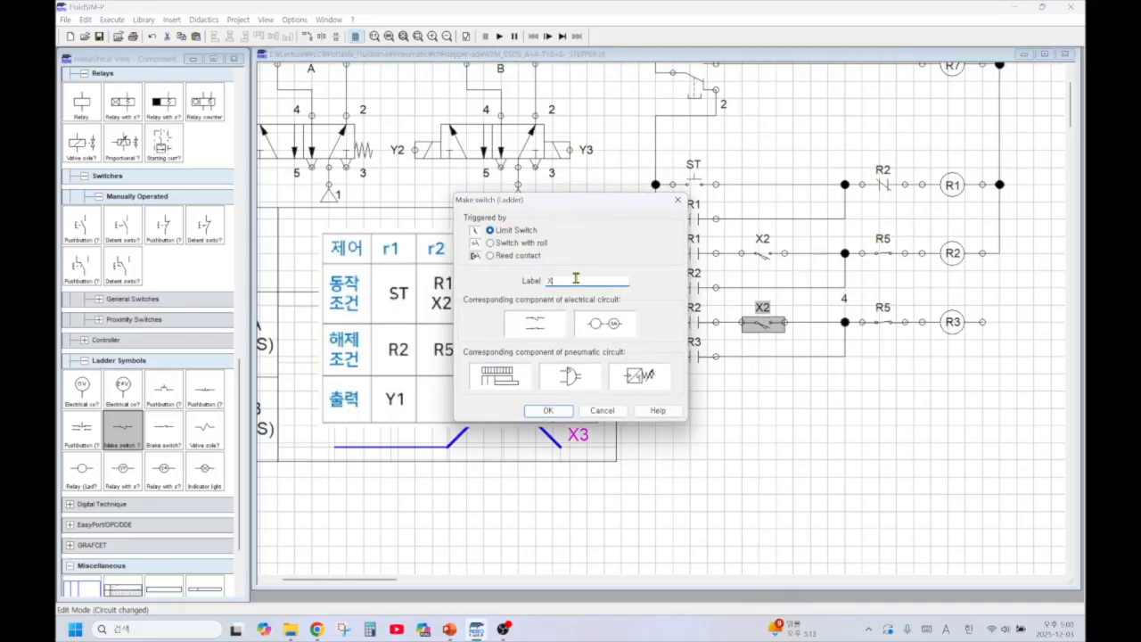
click(548, 410)
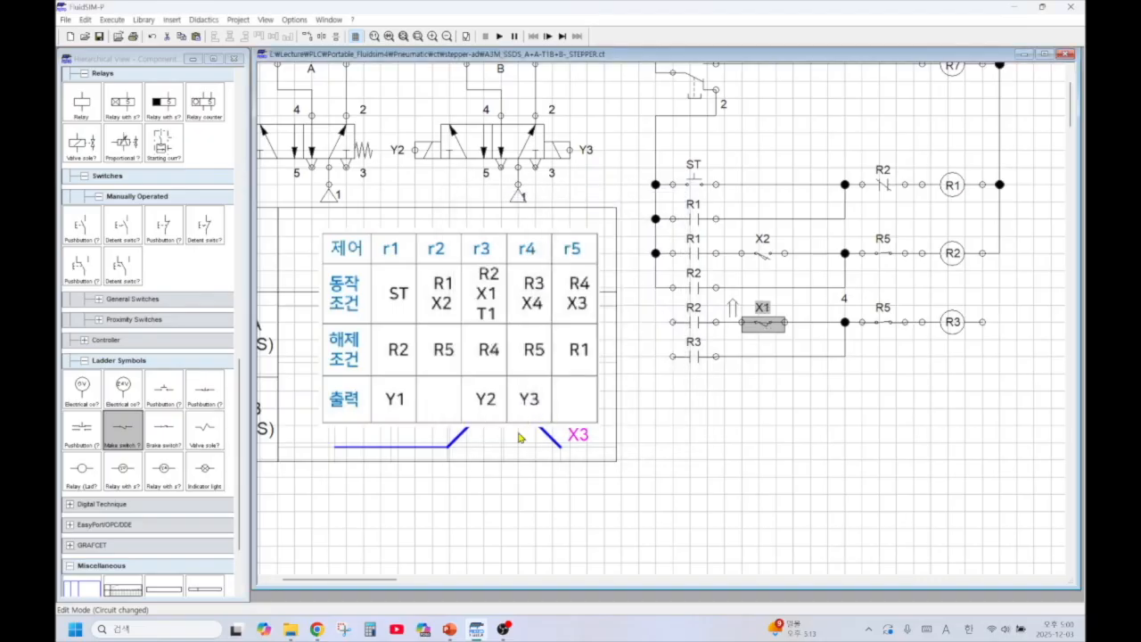
Move the control table below the sequence title, and relabel the R3 rung's break switch as R4
drag(495, 299, 488, 385)
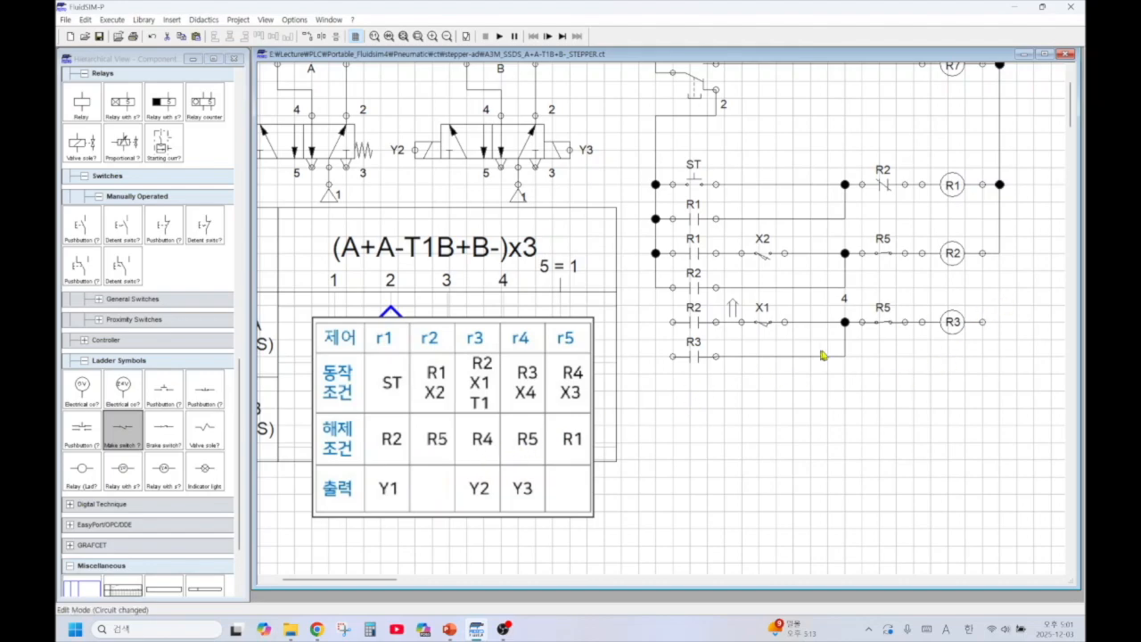
double_click(883, 322)
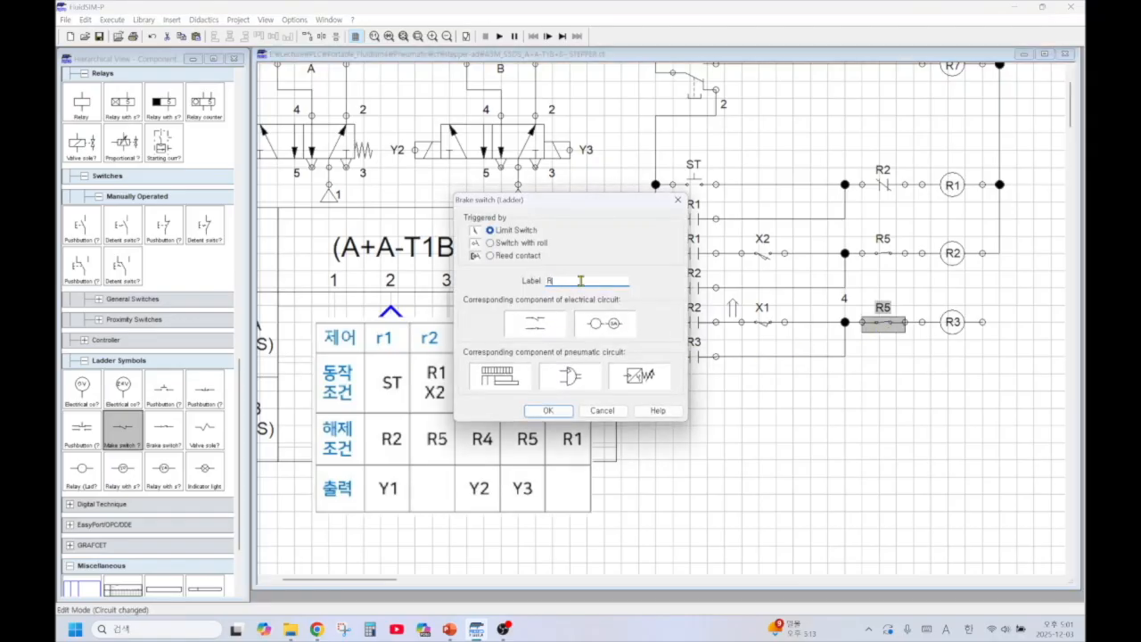
text(R4)
click(547, 410)
click(767, 411)
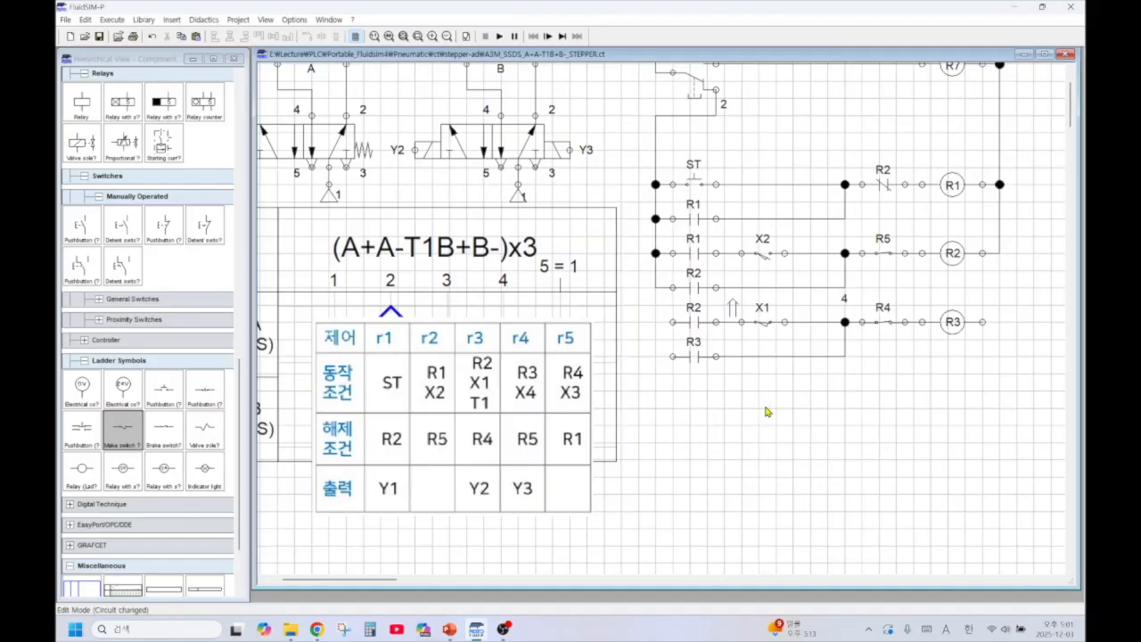
Copy the coil R3 rung with its holding contact and place the duplicate directly below it
drag(1015, 310, 657, 396)
key(ctrl+c)
key(ctrl+v)
drag(629, 347, 767, 397)
click(765, 459)
Relabel the lowest rung's coil and its holding contact as R4
double_click(959, 397)
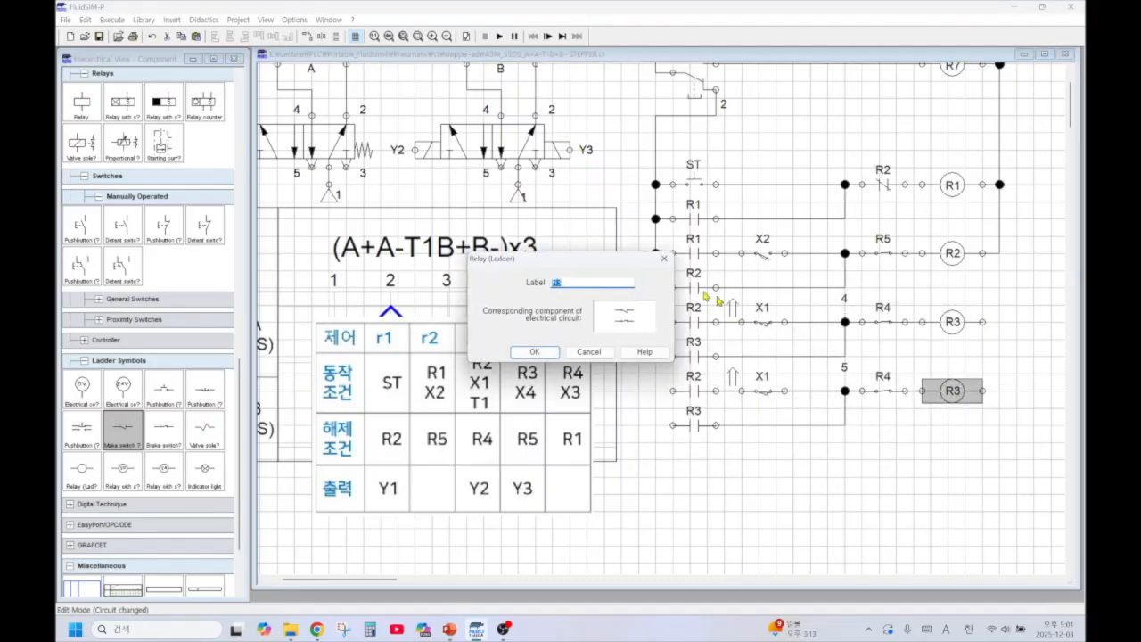
text(R4)
click(535, 352)
double_click(687, 422)
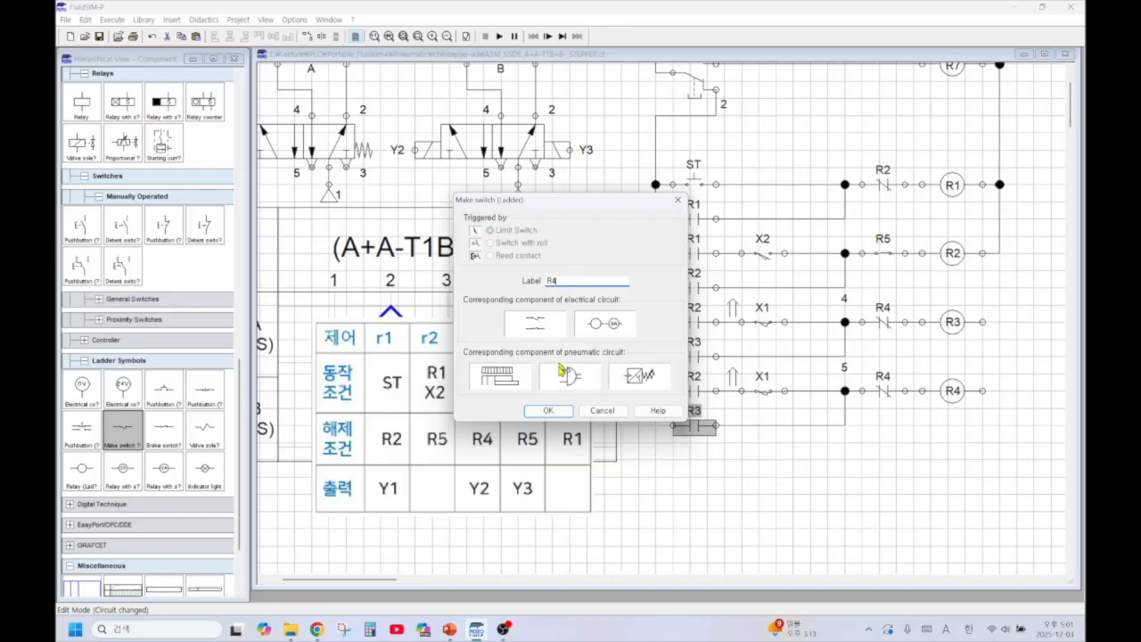
click(559, 411)
Relabel the R4 rung's first contact as R3 and its limit switch as X4
double_click(698, 392)
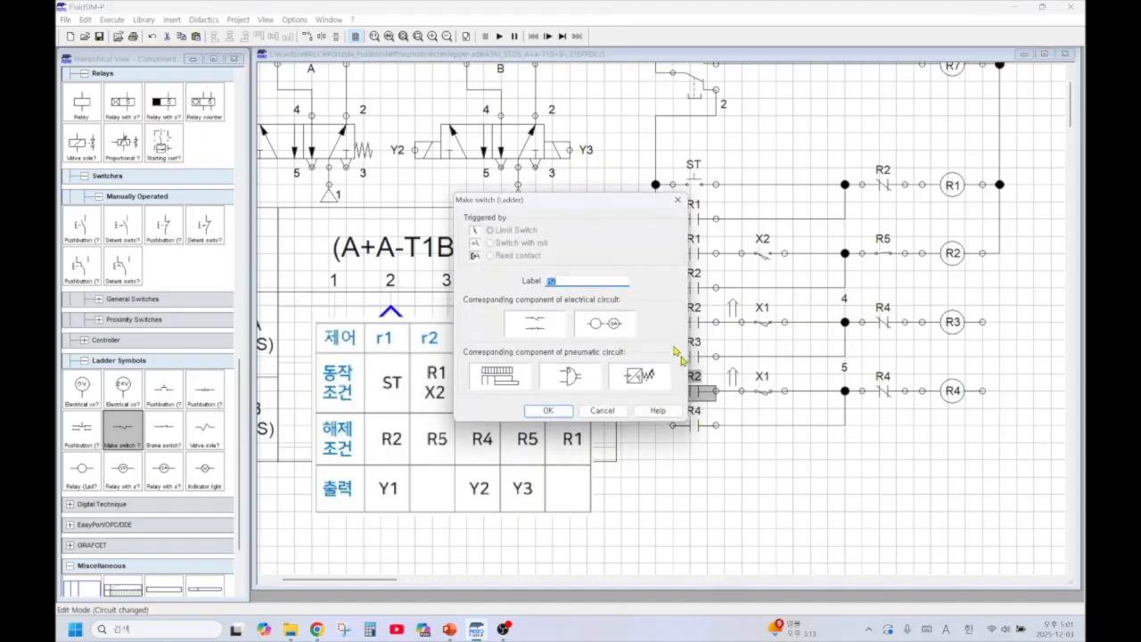
text(R3)
click(562, 411)
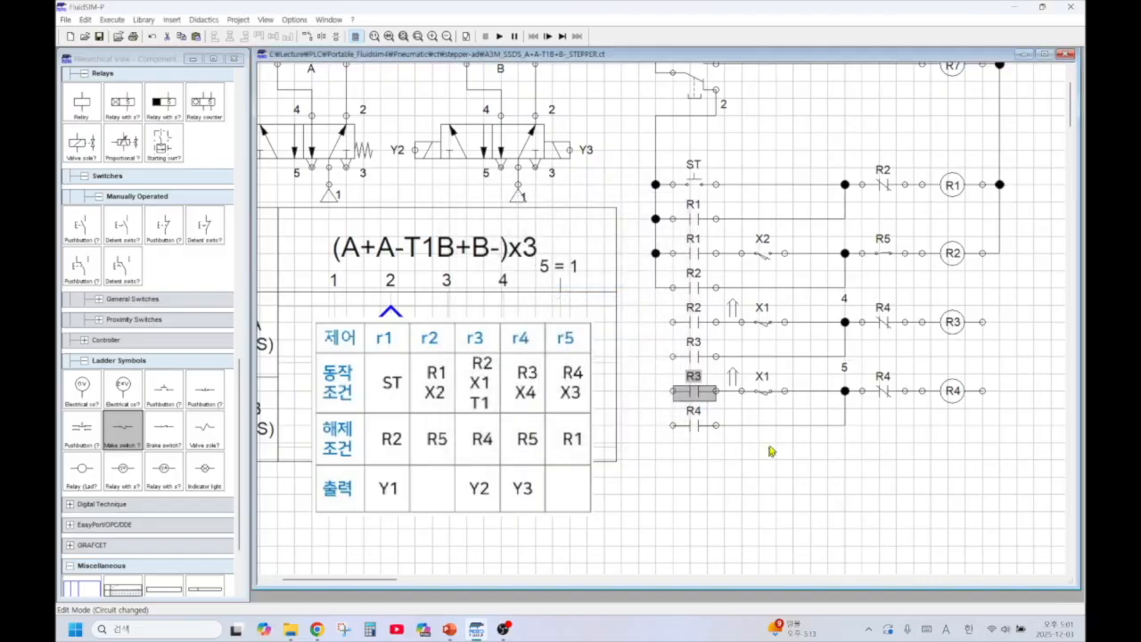
double_click(764, 391)
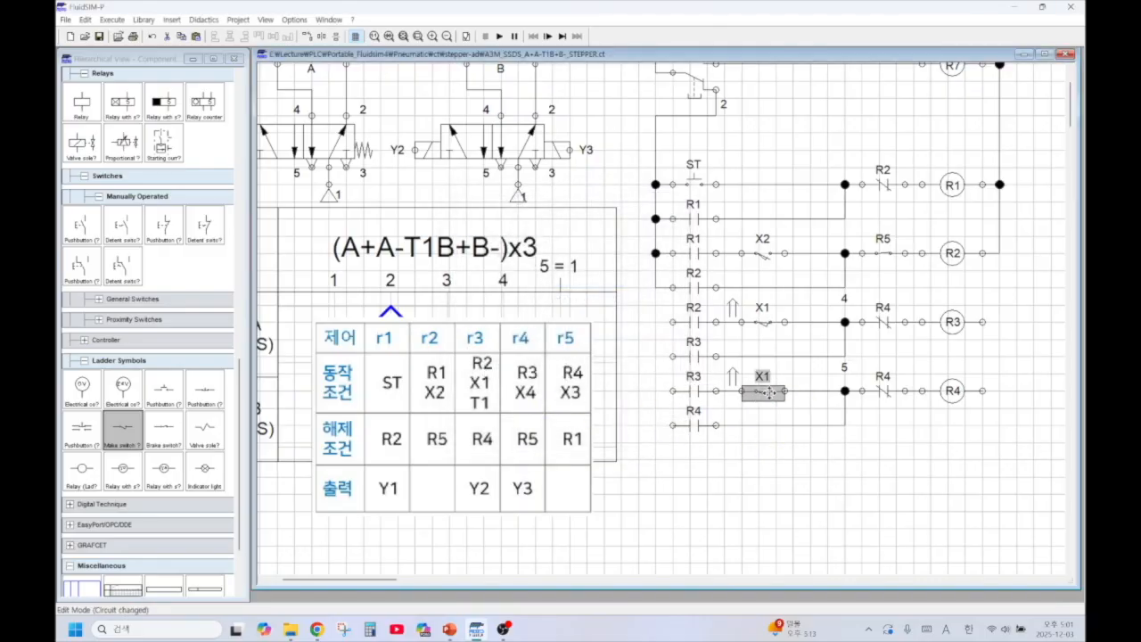
text(X4)
click(548, 411)
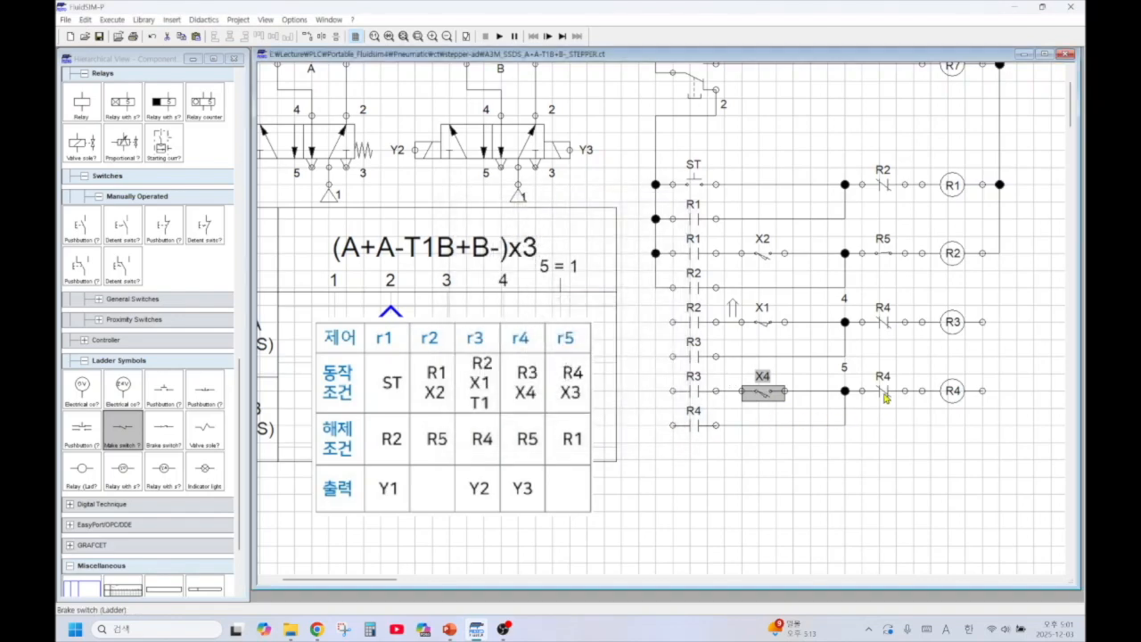
Relabel the break switch before coil R4 as R5
double_click(883, 391)
text(R5)
click(549, 411)
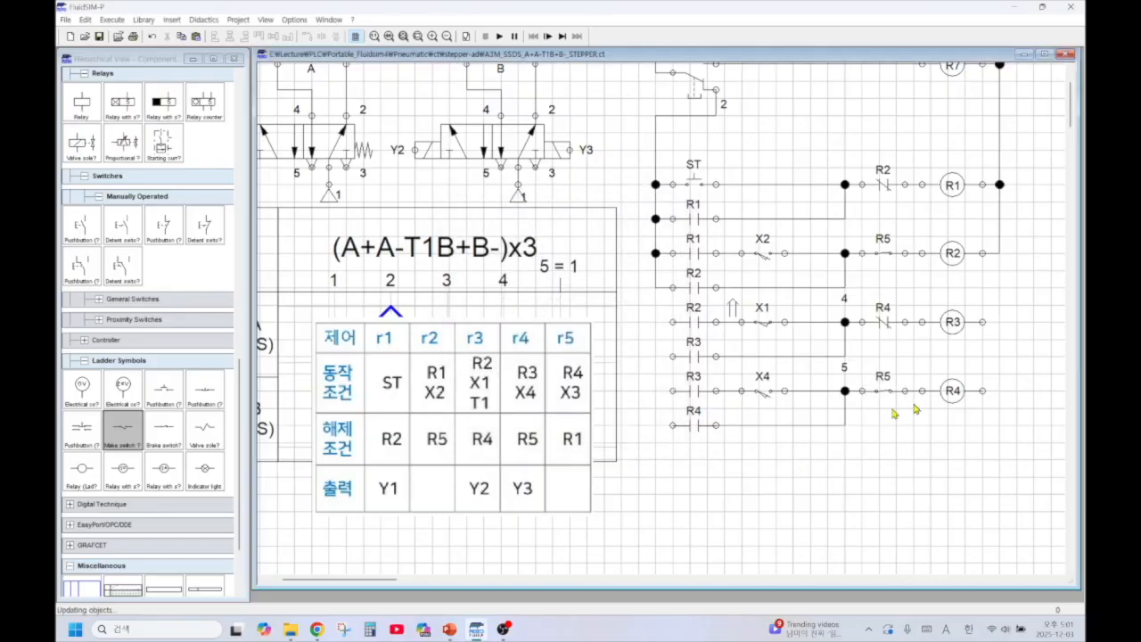
Copy the coil R4 rung with its holding contact and place the duplicate directly below it
drag(1002, 388, 660, 452)
scroll(675, 450, down, 3)
key(ctrl+c)
key(ctrl+v)
drag(745, 336, 882, 352)
click(872, 381)
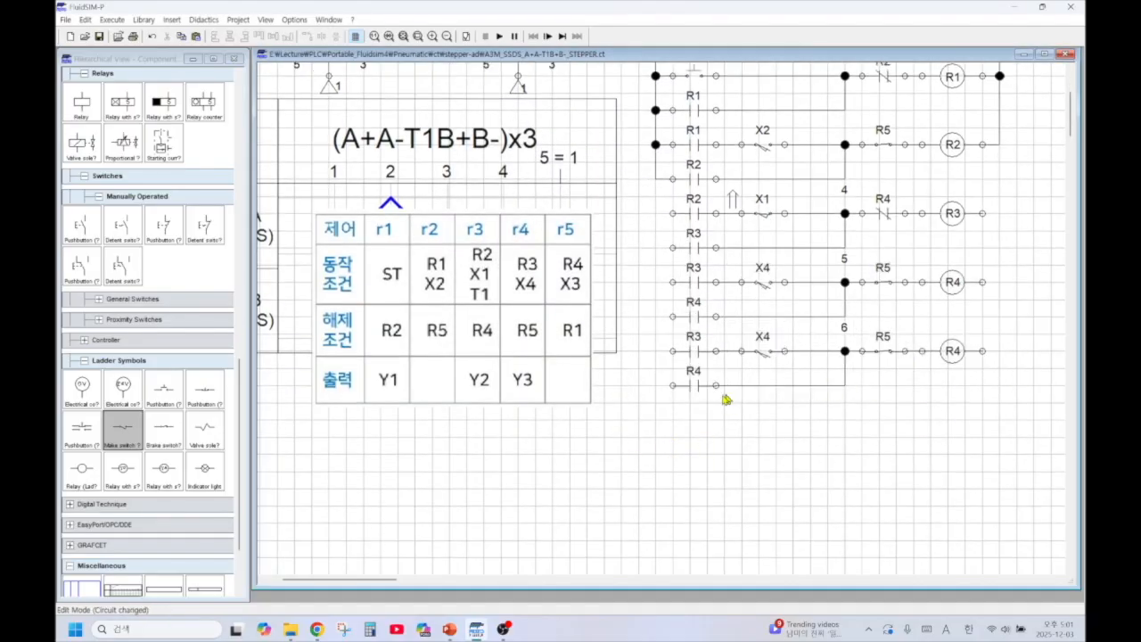
Relabel the lowest rung's coil and holding contact as R5 and its first contact as R4
double_click(953, 350)
click(534, 352)
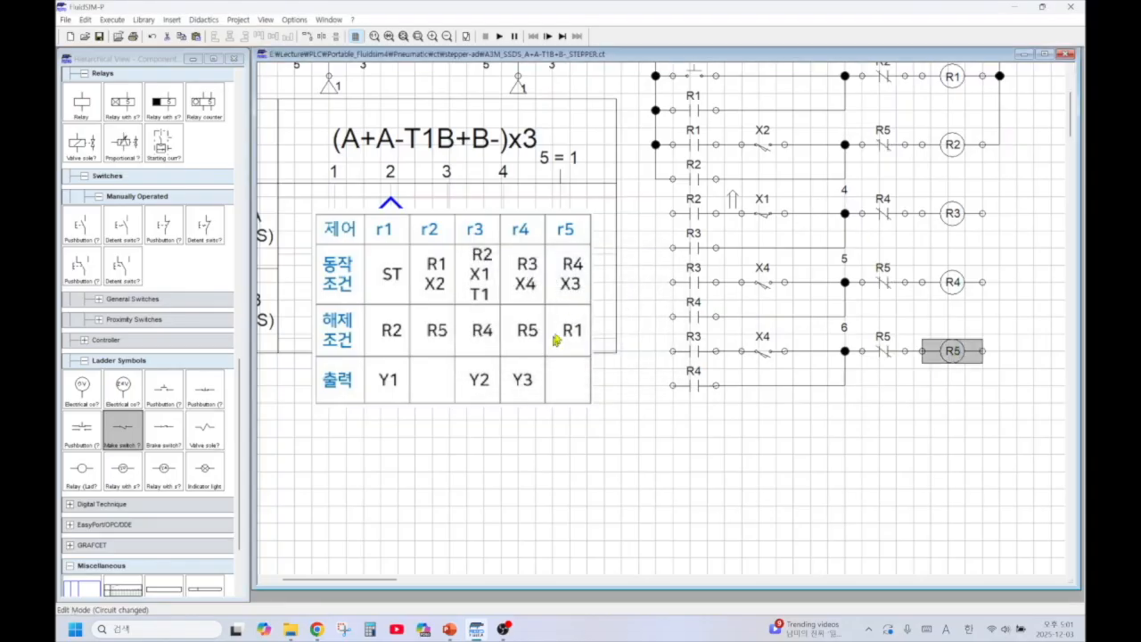
double_click(705, 351)
click(579, 283)
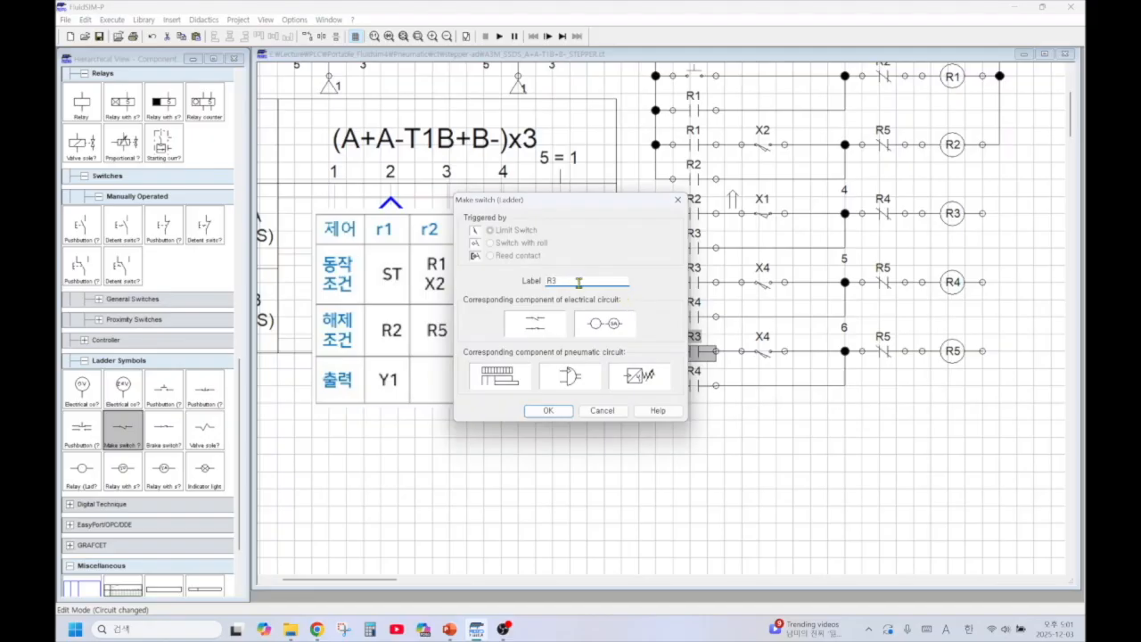
click(548, 410)
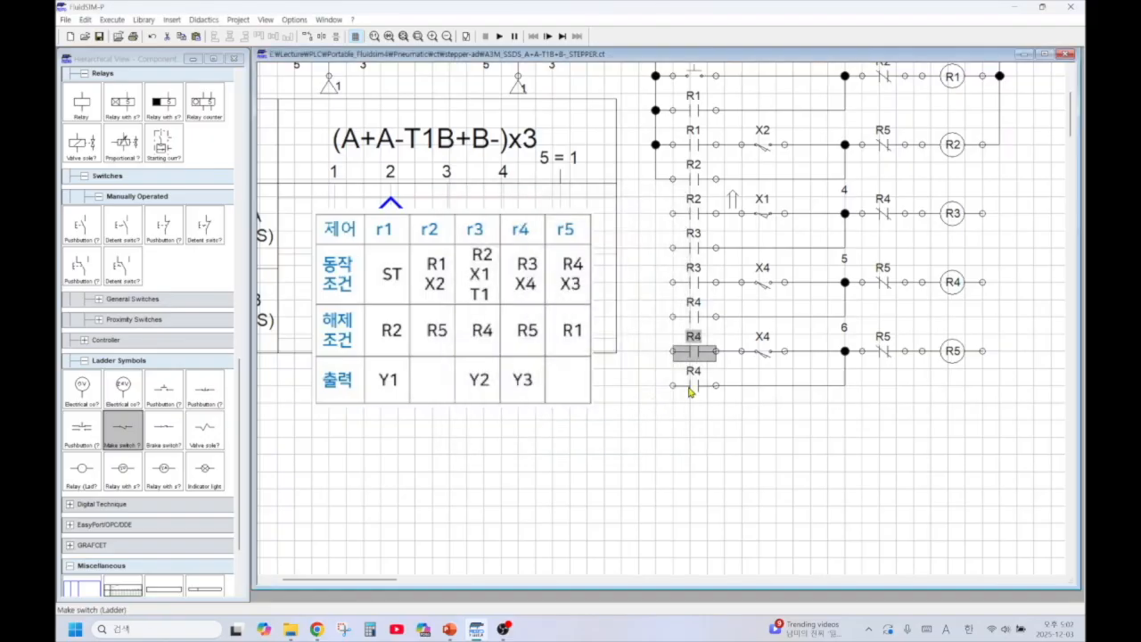
double_click(699, 386)
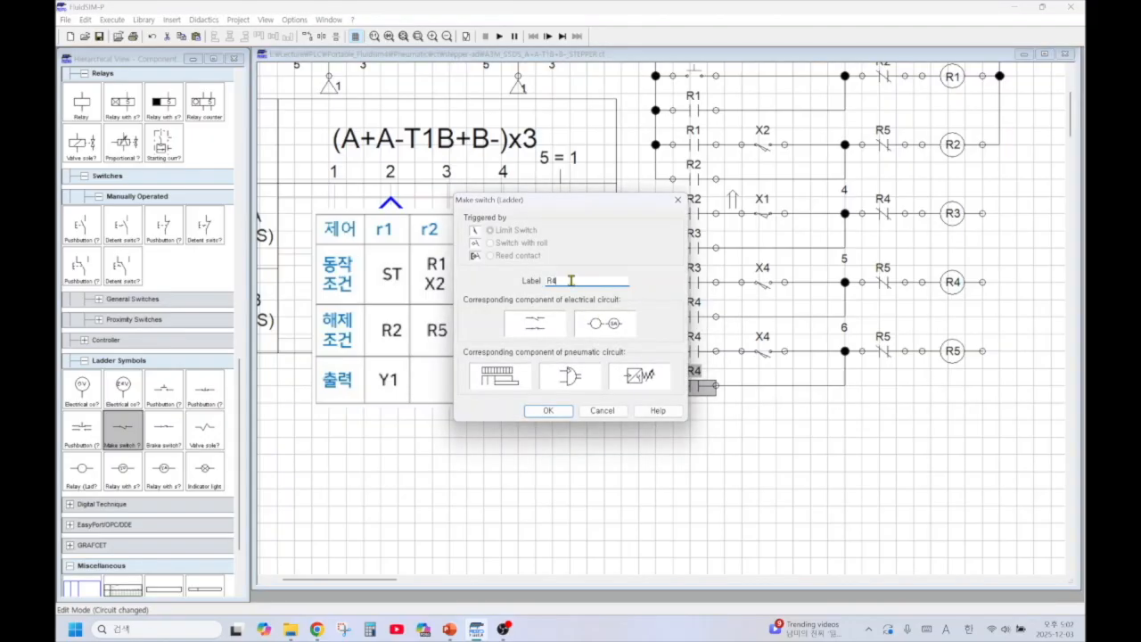
click(561, 413)
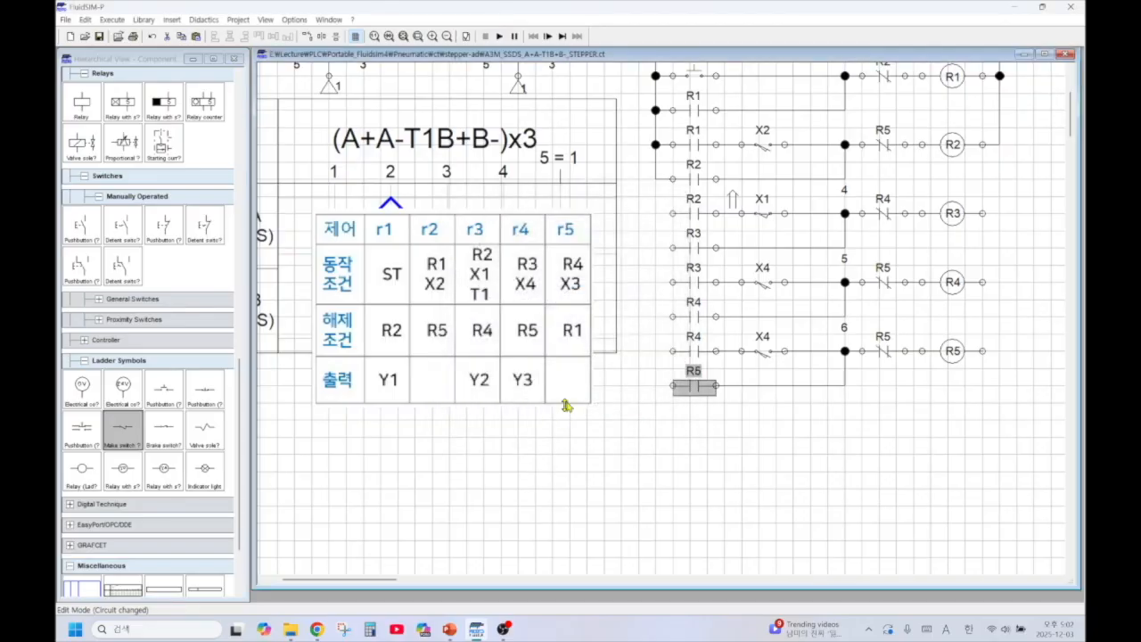
Relabel the R5 rung's limit switch as X3 and the break switch before coil R5 as R1
double_click(760, 353)
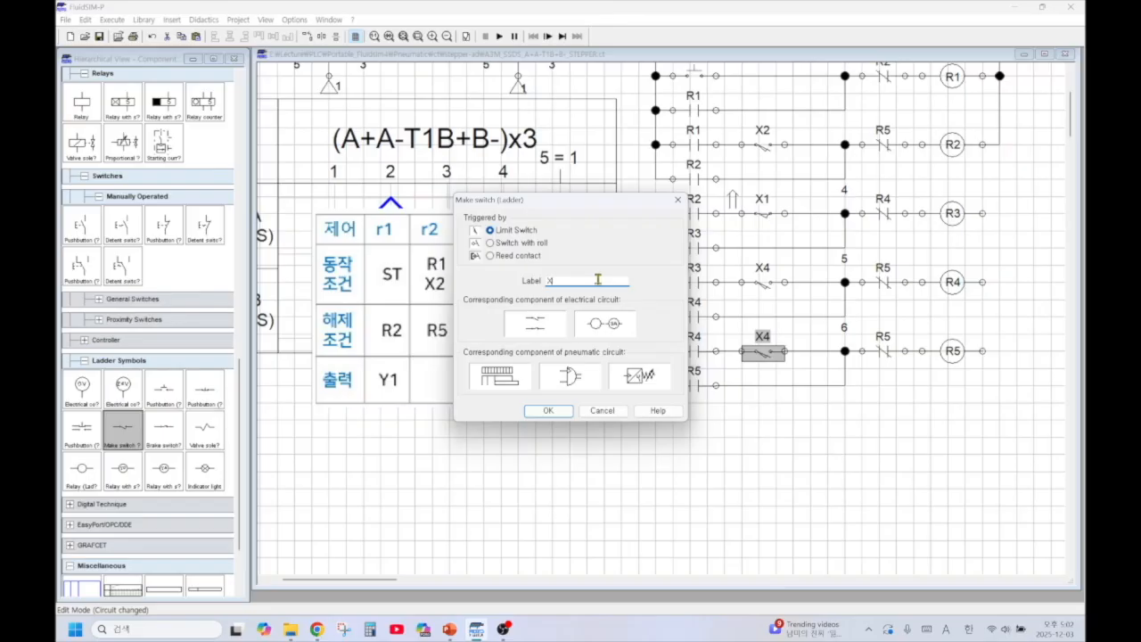
text(X3)
click(546, 410)
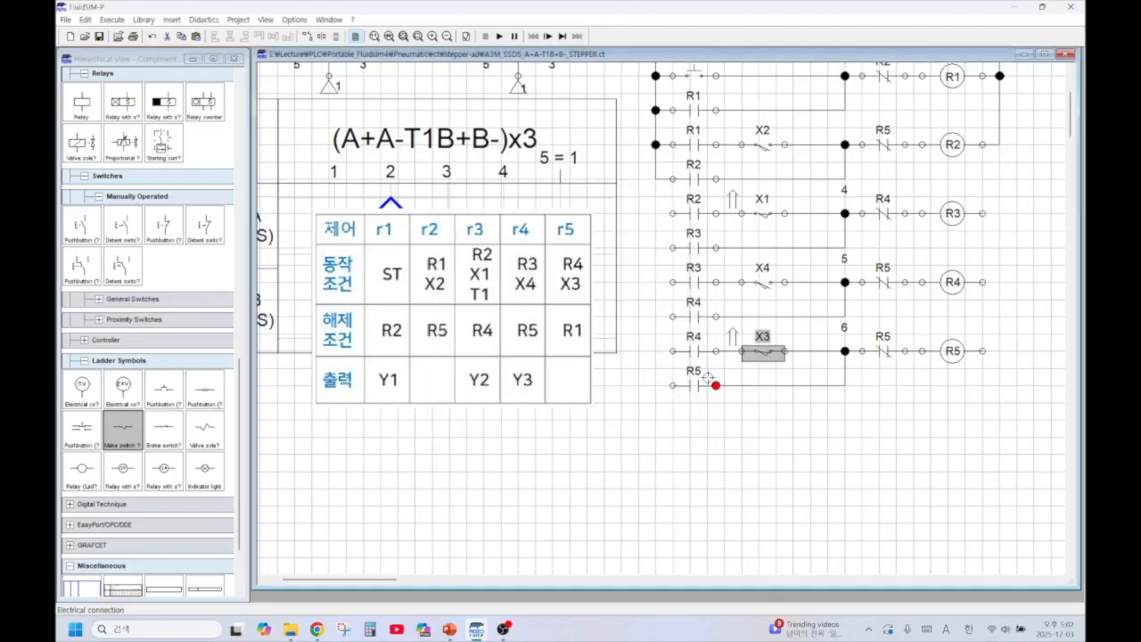
double_click(883, 352)
click(592, 281)
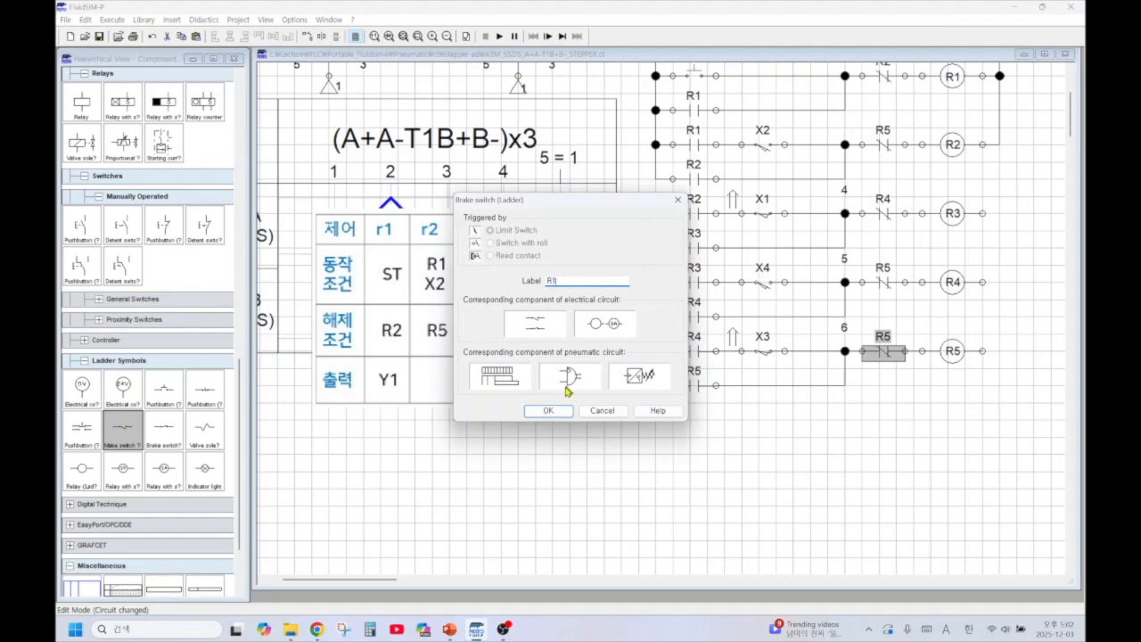
text(R1)
click(550, 411)
Wire the R3, R4 and R5 rungs and their holding contacts to the left and right supply rails of the ladder
scroll(726, 438, up, 3)
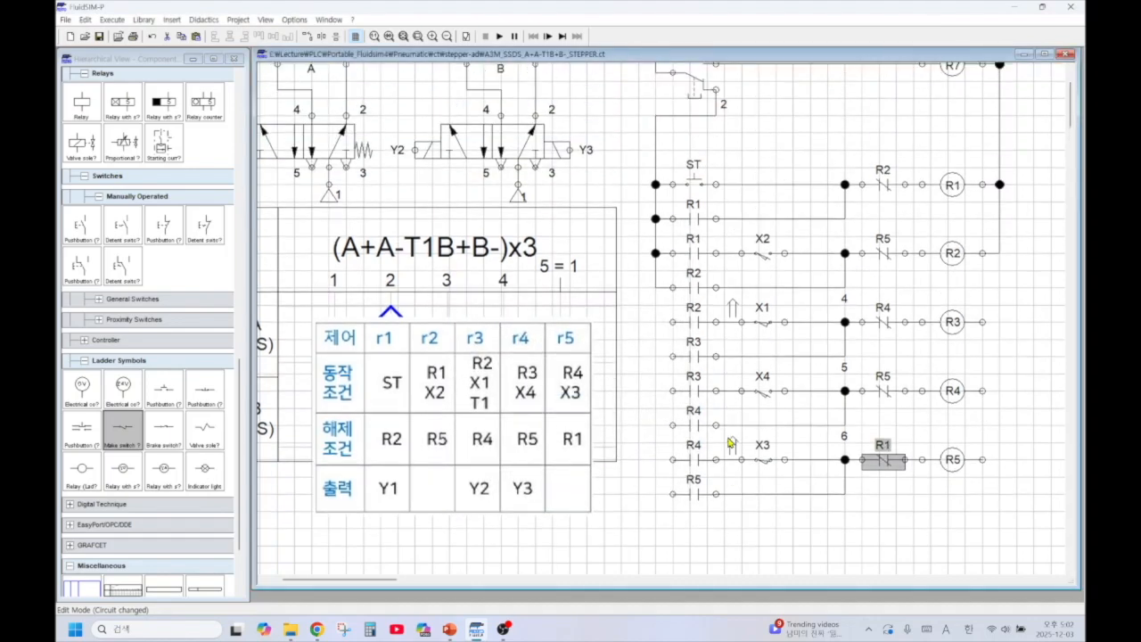
click(983, 459)
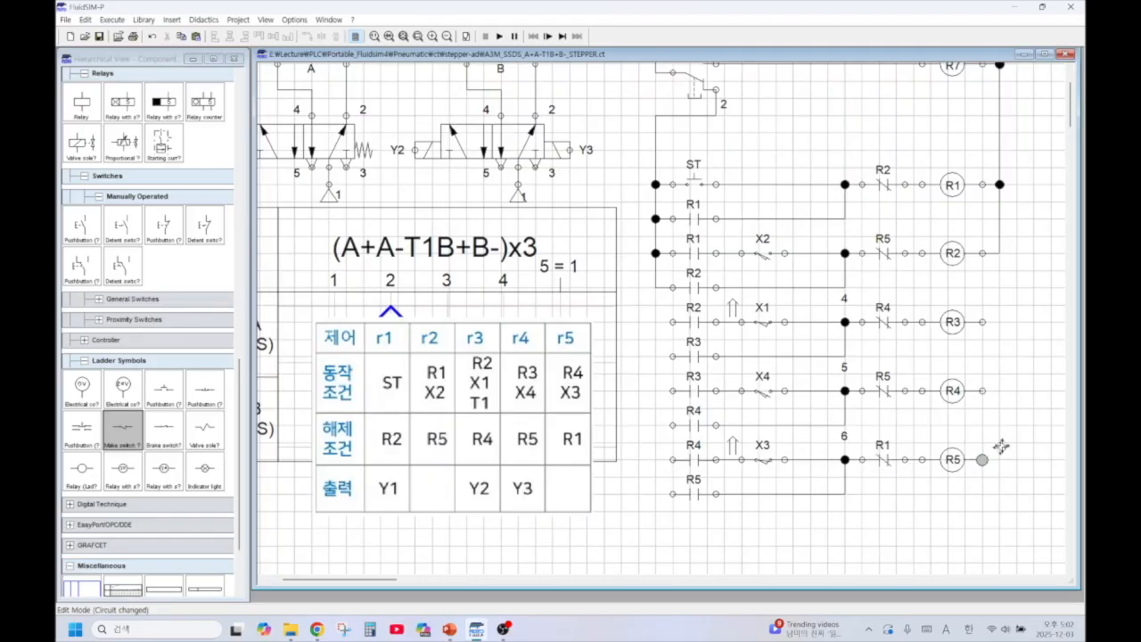
drag(1001, 252, 1001, 252)
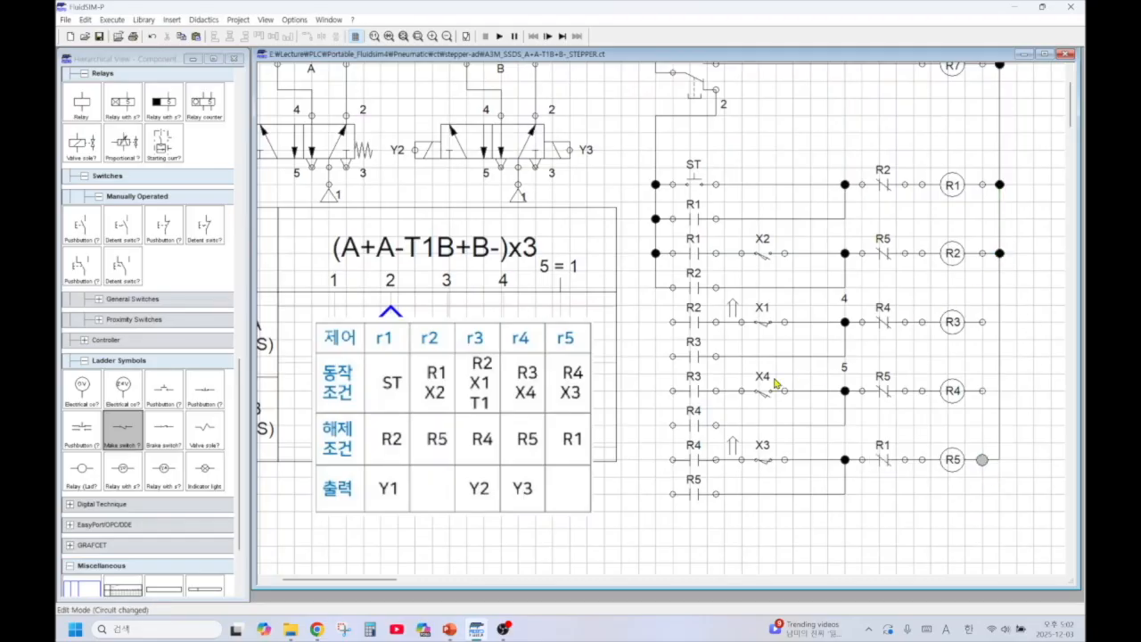
drag(982, 321, 999, 321)
drag(982, 391, 1000, 390)
drag(672, 493, 656, 357)
drag(672, 390, 656, 460)
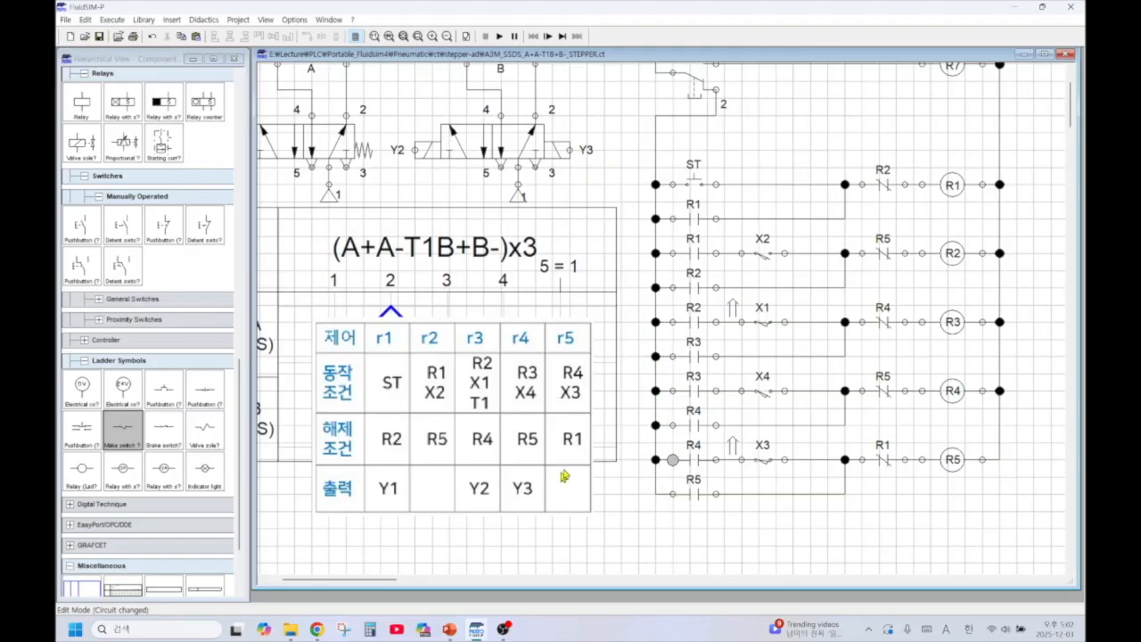
Start an output rung below the R5 holding contact with a make switch labelled R1 and a valve solenoid labelled Y1
scroll(827, 498, down, 2)
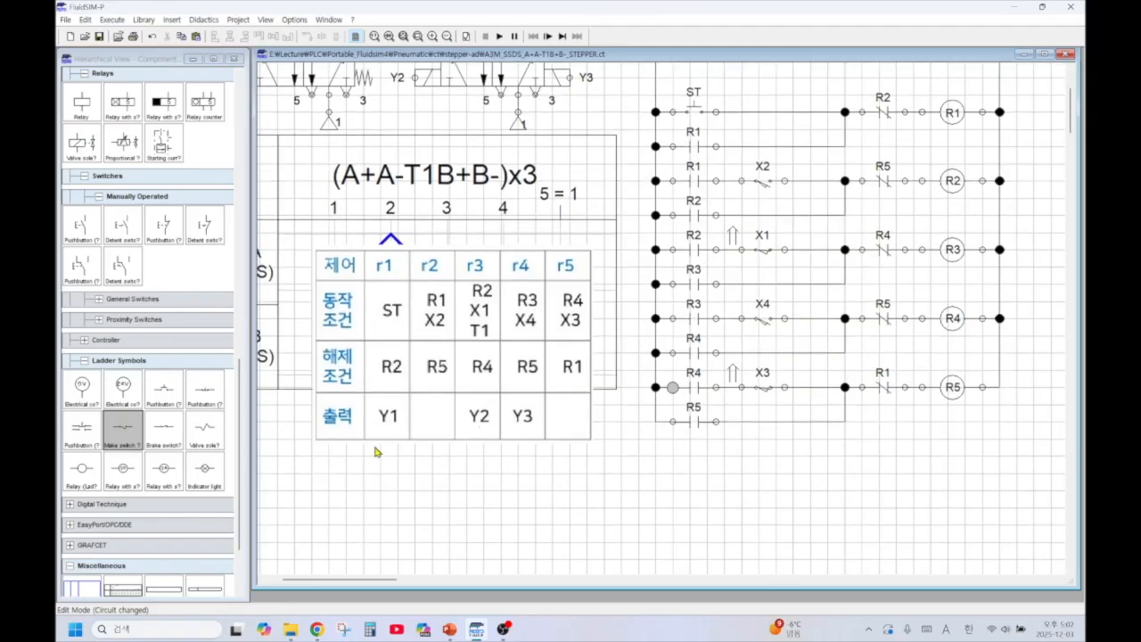
drag(134, 437, 701, 463)
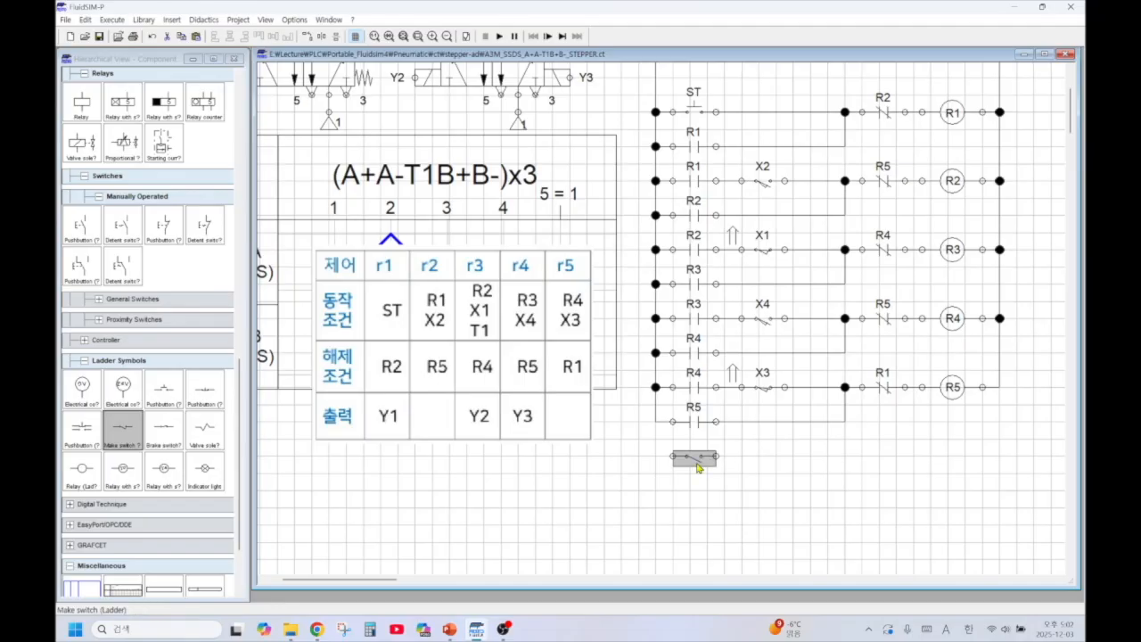
double_click(697, 463)
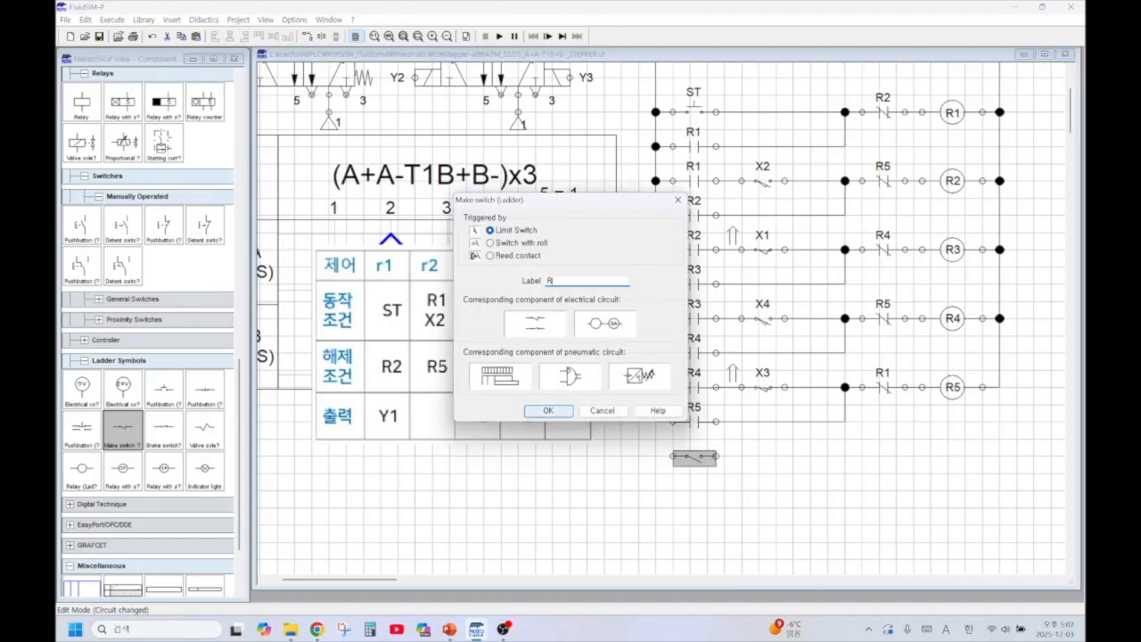
text(R1)
click(548, 411)
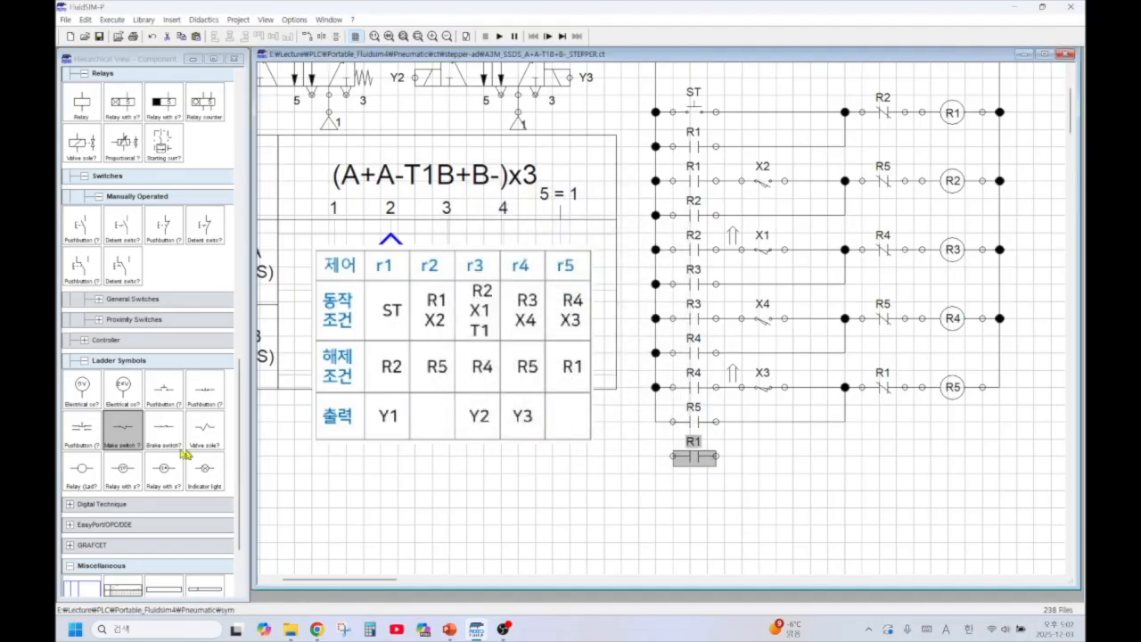
drag(210, 436, 952, 455)
double_click(952, 455)
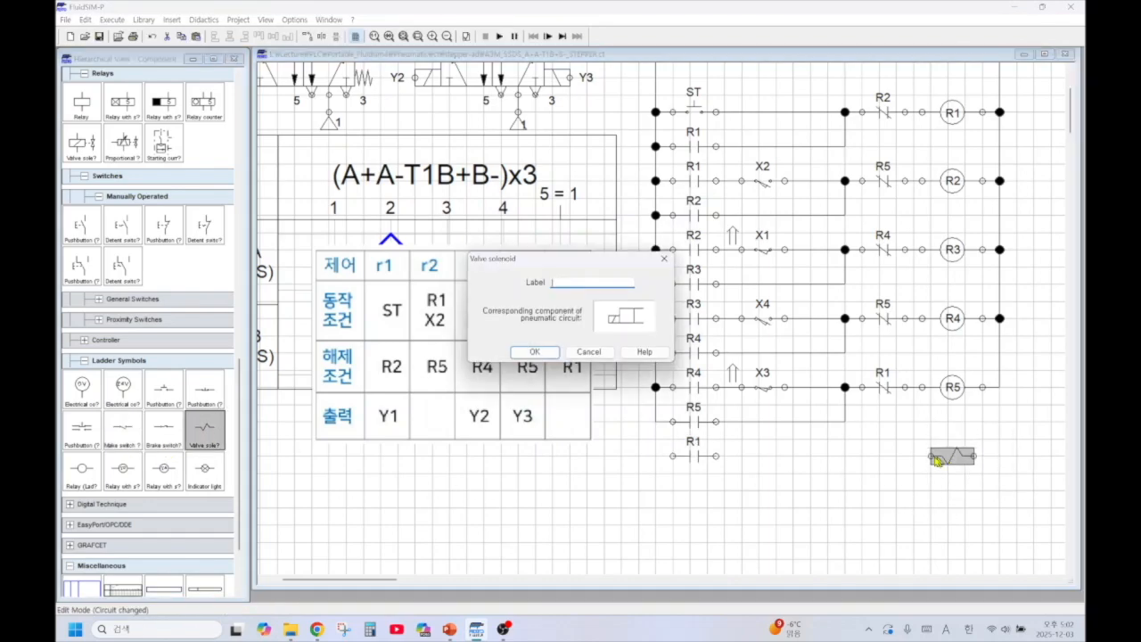
text(Y1)
click(534, 352)
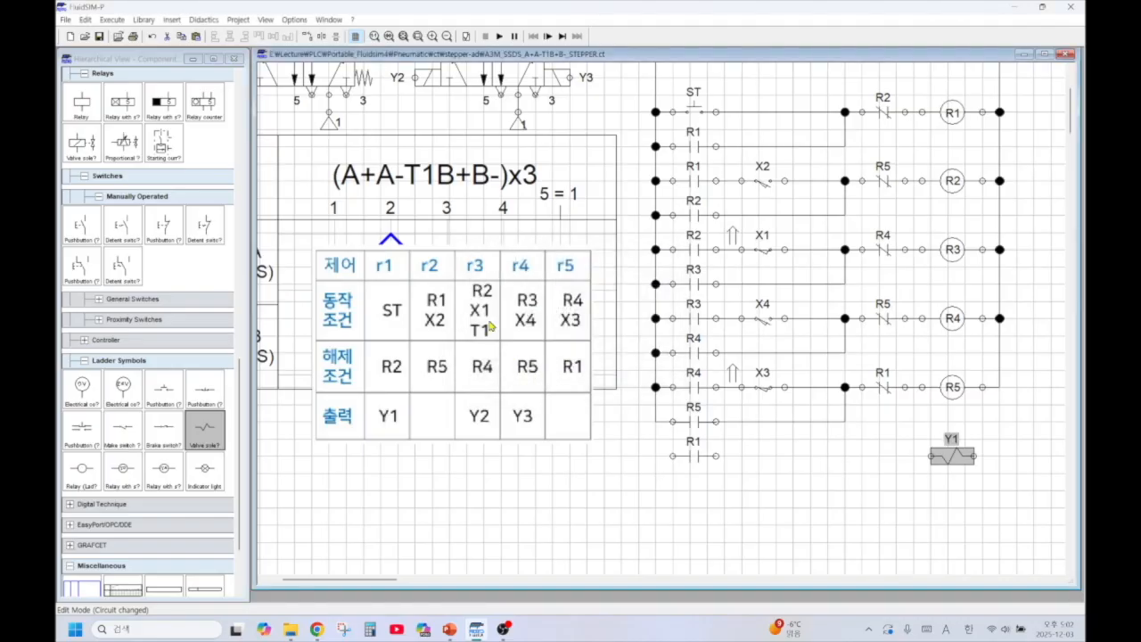
Add a make switch labelled R3 and a valve solenoid labelled Y2 directly below the R1 and Y1 symbols
drag(122, 431, 694, 491)
double_click(695, 490)
text(R3)
click(548, 411)
drag(205, 431, 953, 490)
double_click(954, 492)
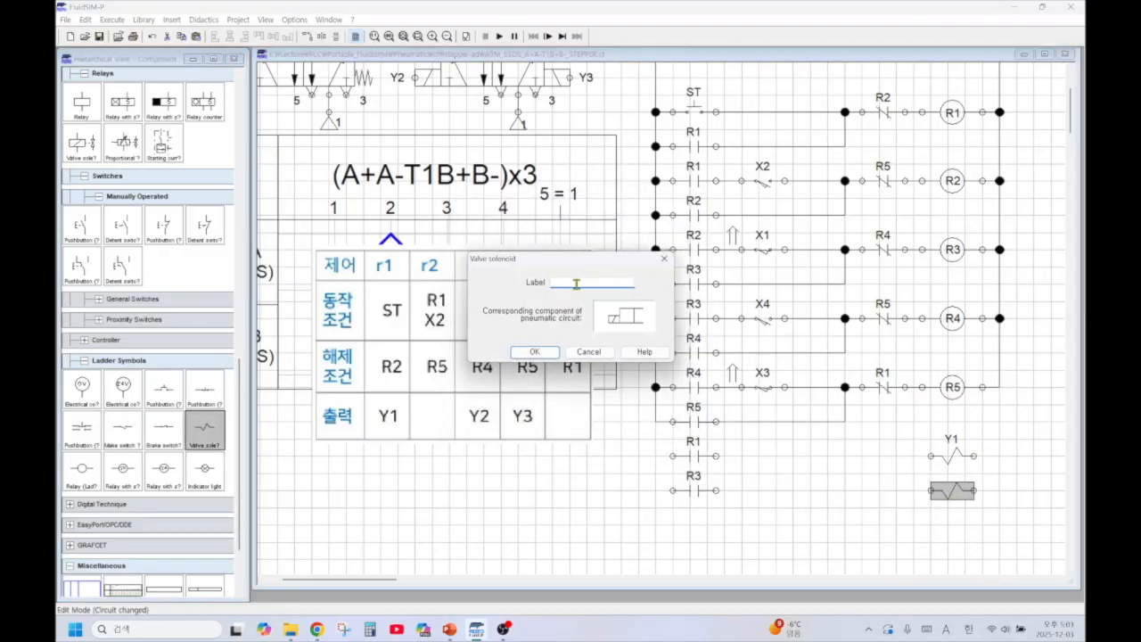
click(536, 351)
Add a make switch labelled R4 and a valve solenoid labelled Y3 directly below the R3 and Y2 symbols
drag(132, 430, 705, 529)
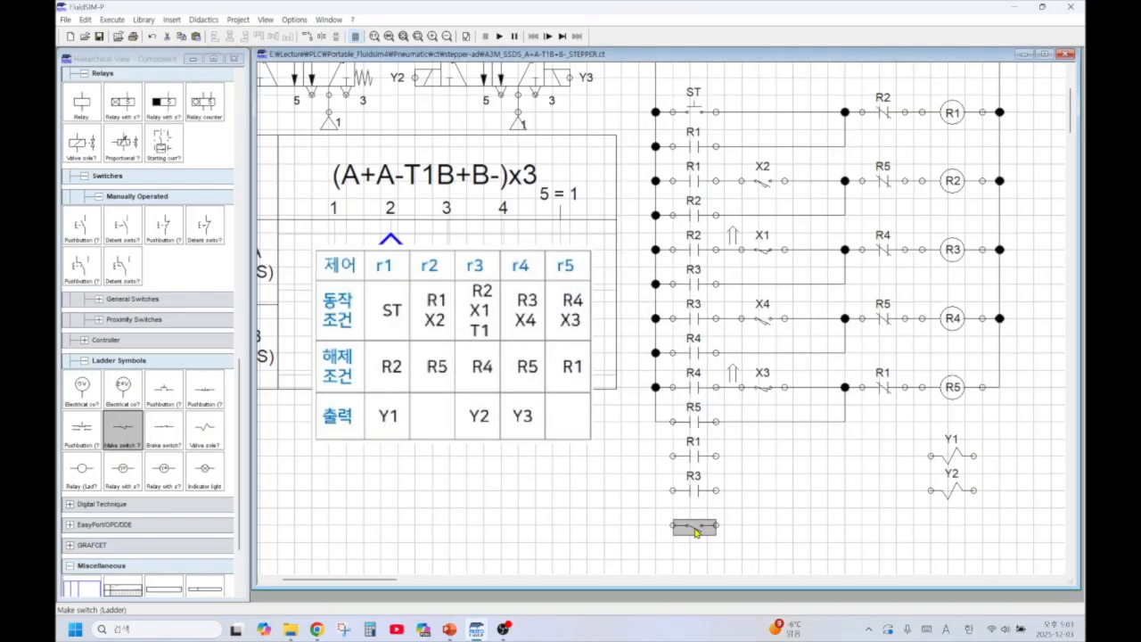
double_click(694, 526)
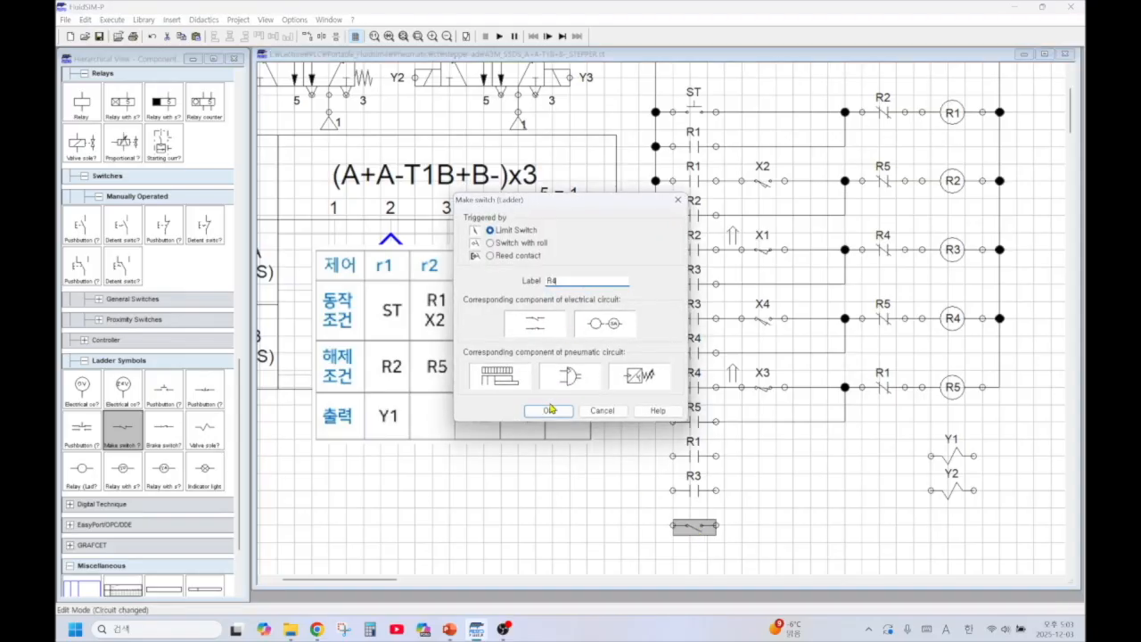
text(R4)
click(548, 410)
drag(204, 431, 951, 524)
double_click(951, 524)
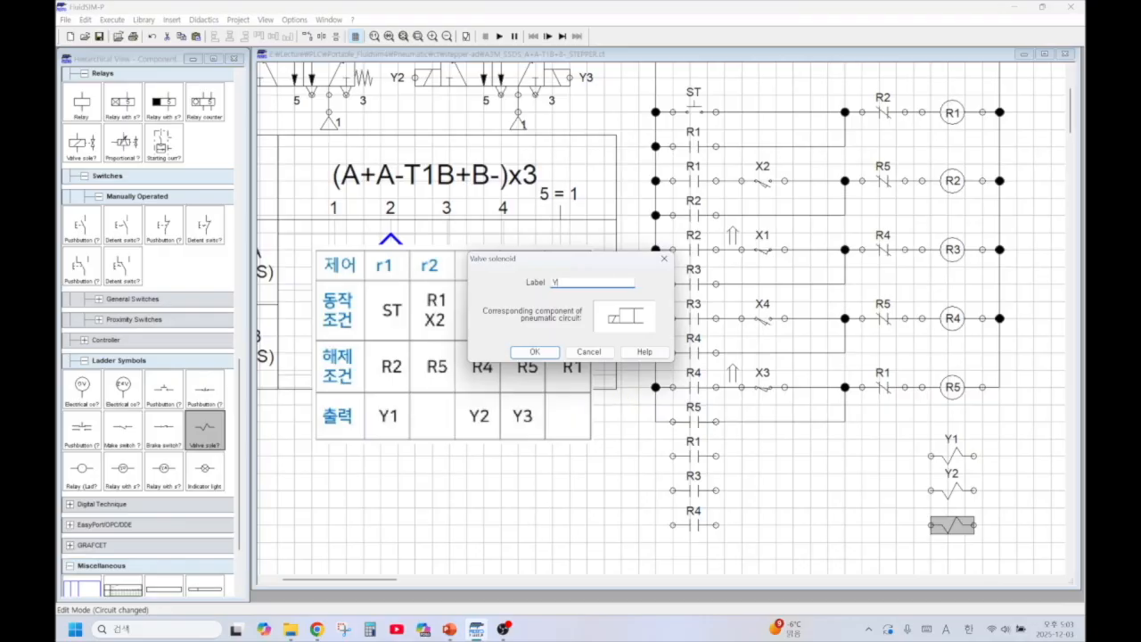
click(541, 354)
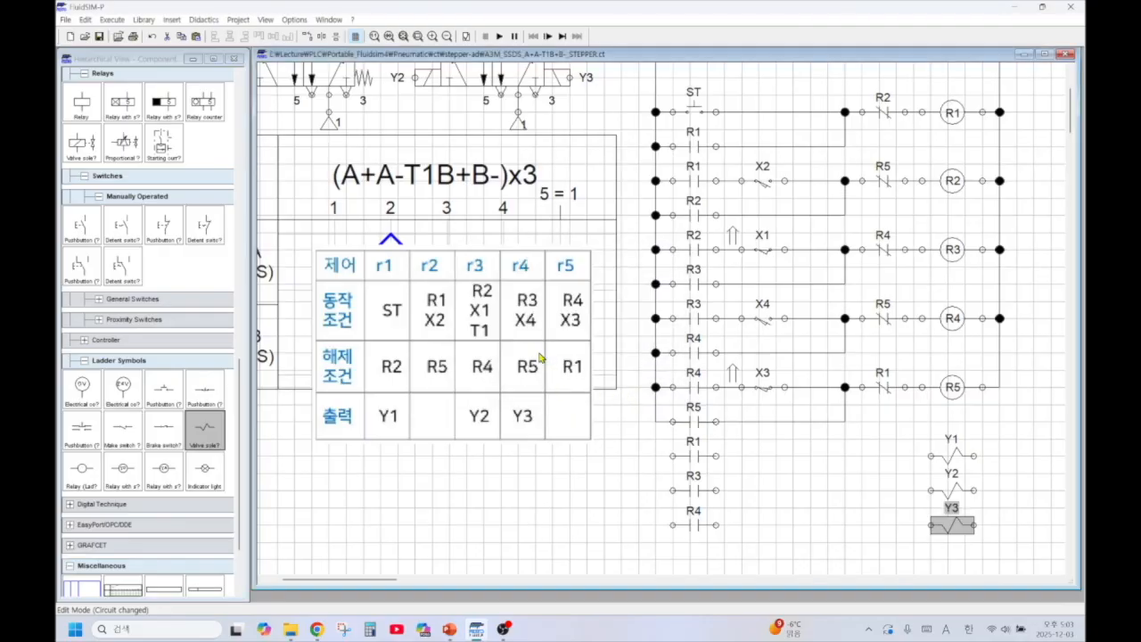
Copy the R2 contact and the X1 limit switch from the coil R3 rung
scroll(779, 532, down, 2)
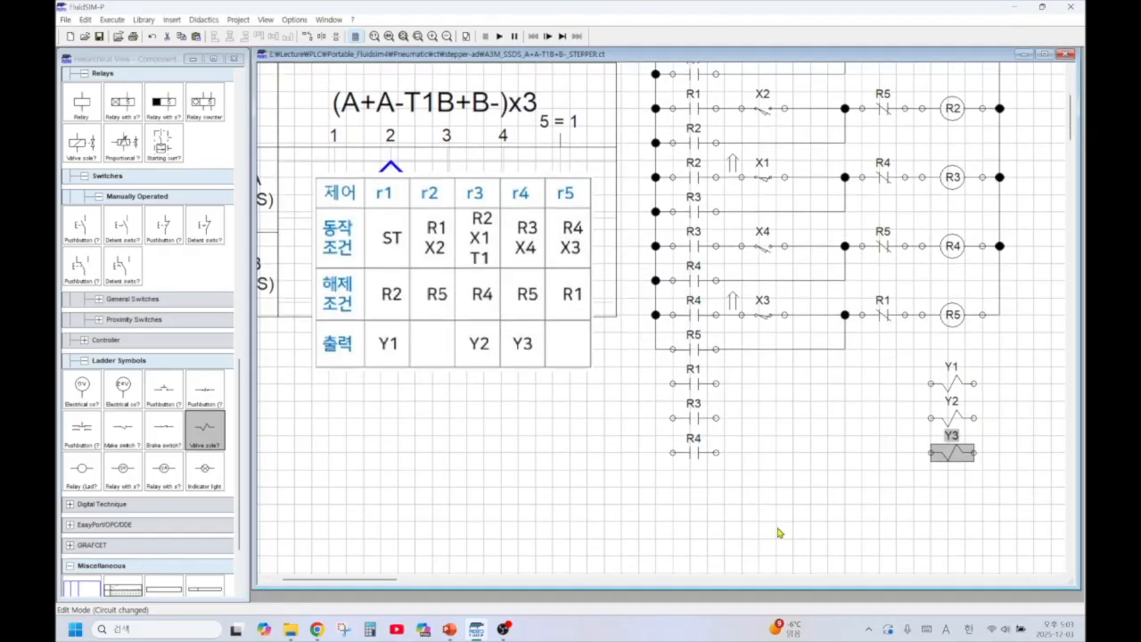
scroll(779, 532, up, 1)
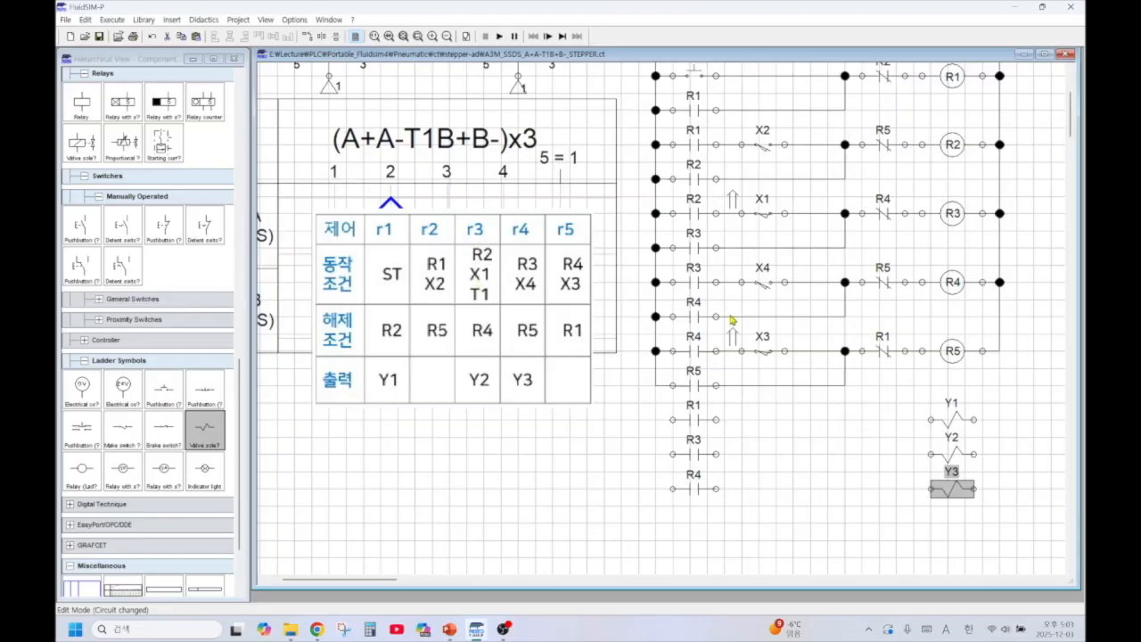
scroll(731, 318, up, 1)
drag(662, 232, 805, 264)
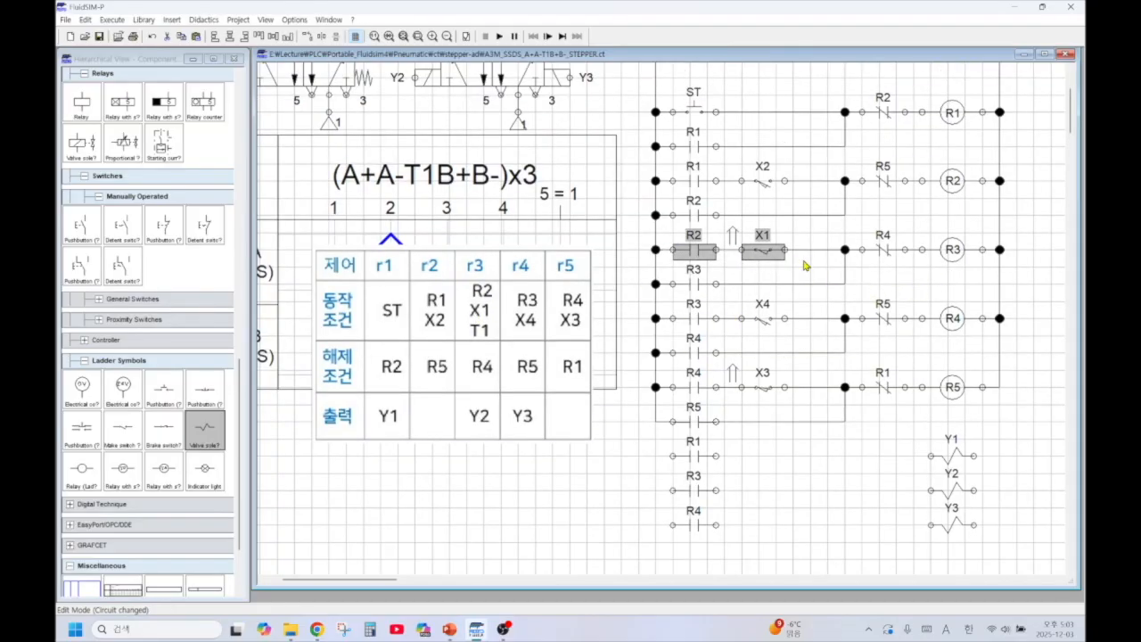
scroll(670, 381, down, 3)
click(748, 450)
key(ctrl+v)
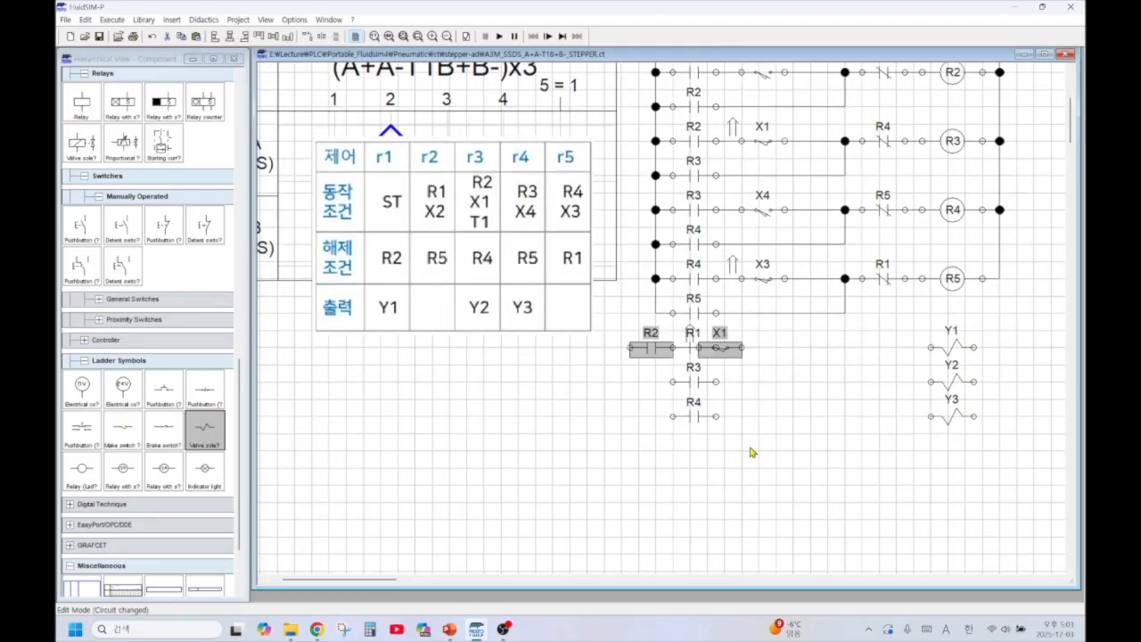
click(710, 350)
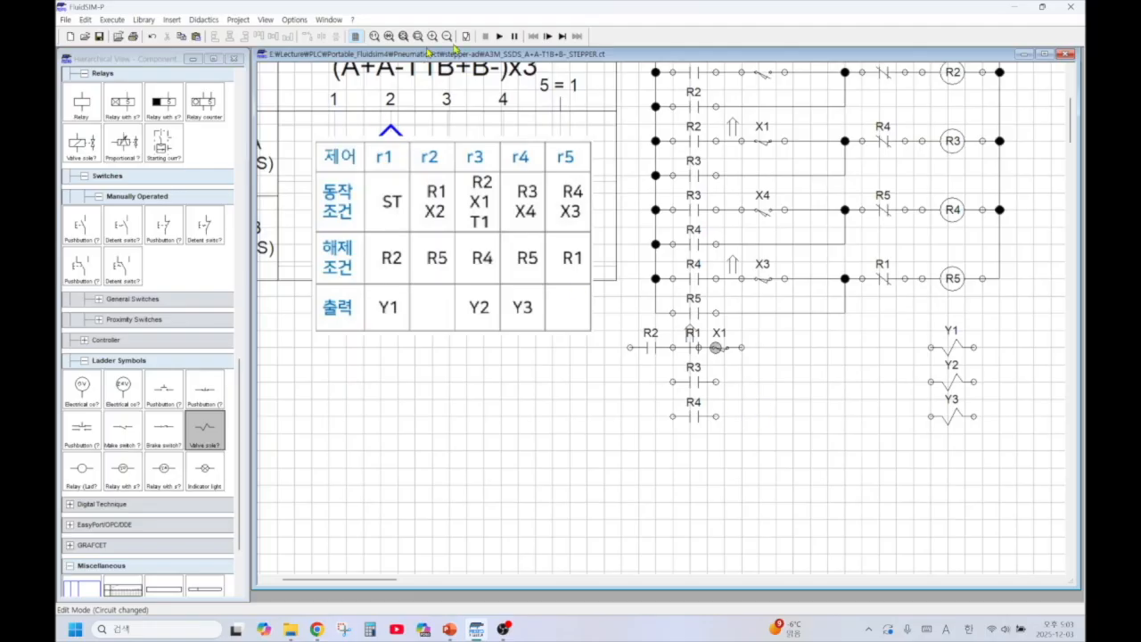
click(153, 37)
Paste the R2 contact and X1 limit switch and place them directly below the lowest R4 contact
scroll(721, 410, down, 4)
key(ctrl+v)
drag(683, 377, 711, 304)
scroll(754, 390, up, 3)
click(520, 431)
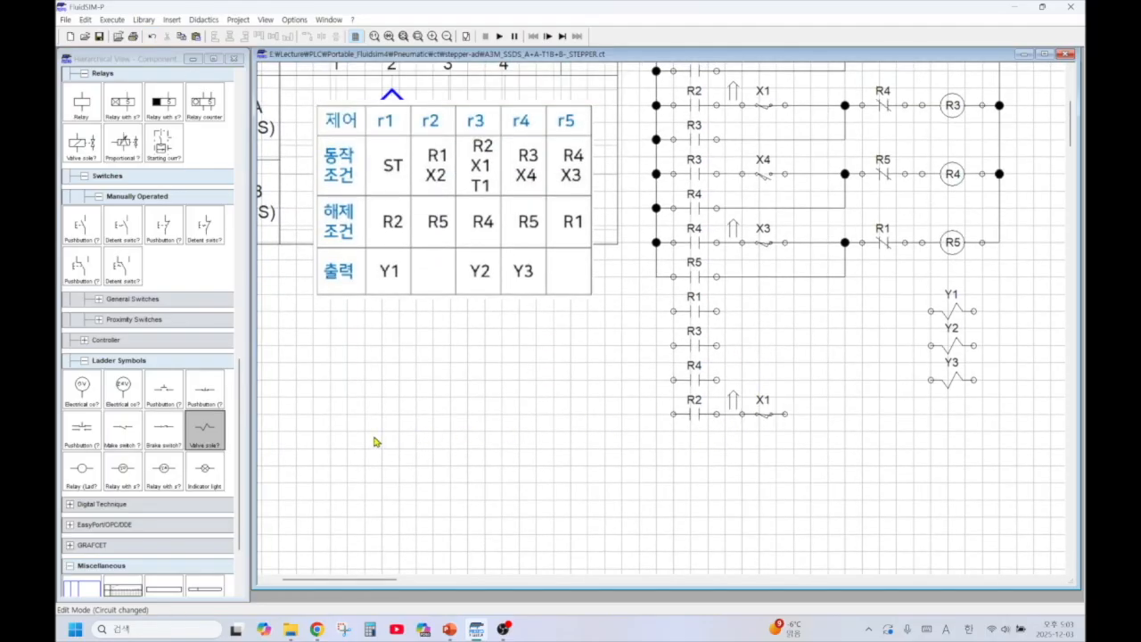
Add a relay with switch-on delay, rotate it so its terminals lie horizontally, and place it below solenoid Y3 in line with X1
scroll(192, 265, up, 3)
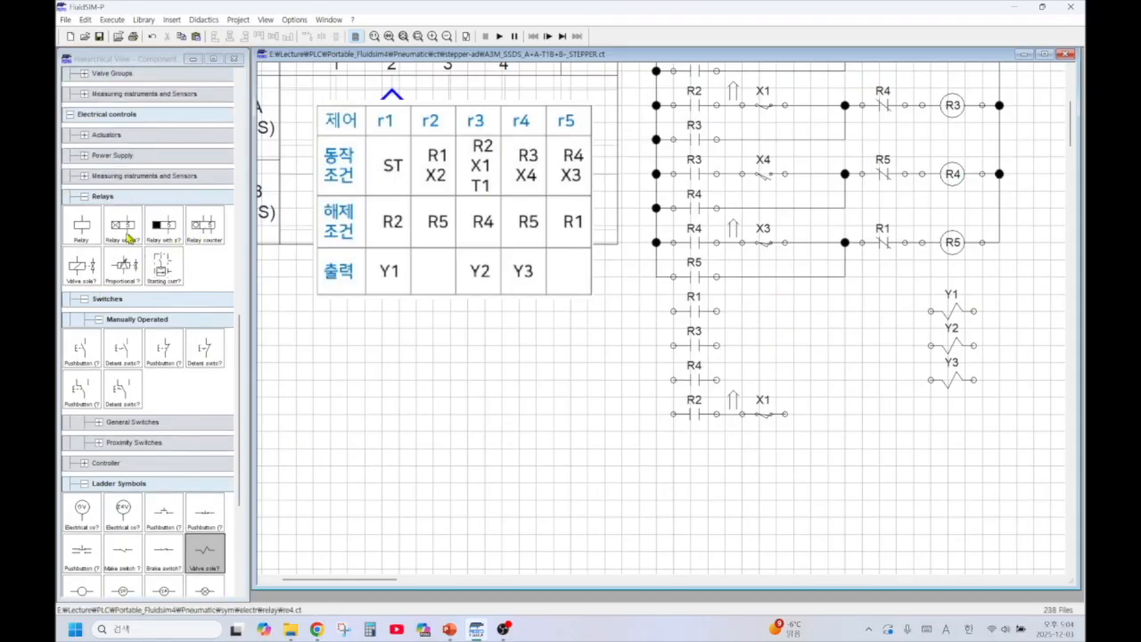
click(120, 235)
drag(120, 235, 888, 433)
right_click(885, 435)
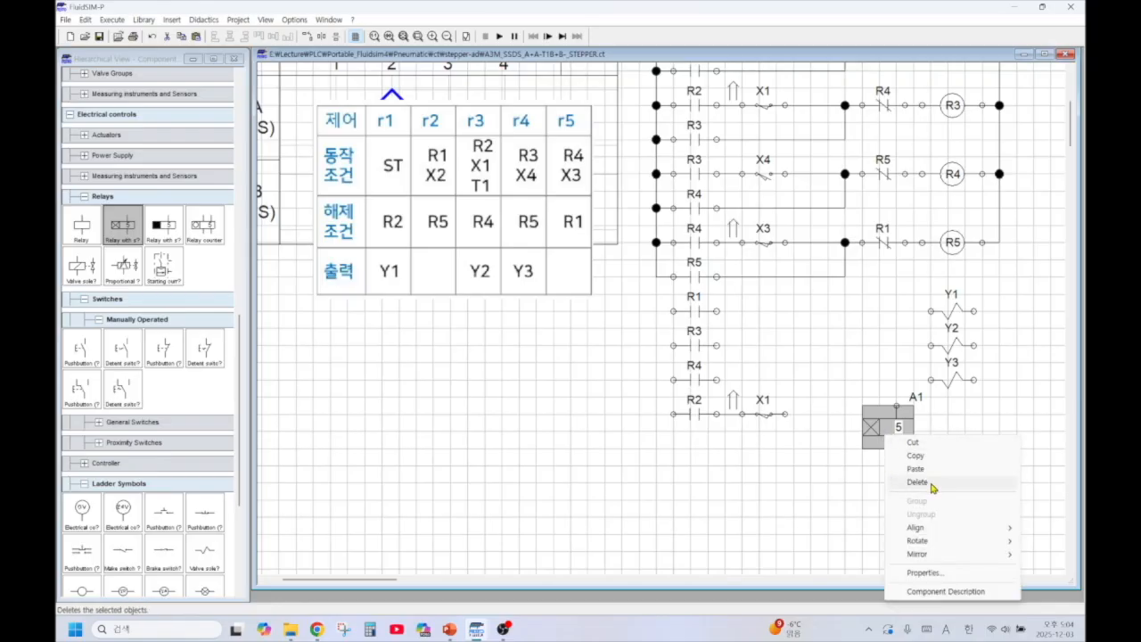
mouse_move(923, 544)
click(858, 542)
drag(890, 451, 951, 425)
Set the switch-on delay relay's delay time to 3 seconds and label it T1
double_click(958, 434)
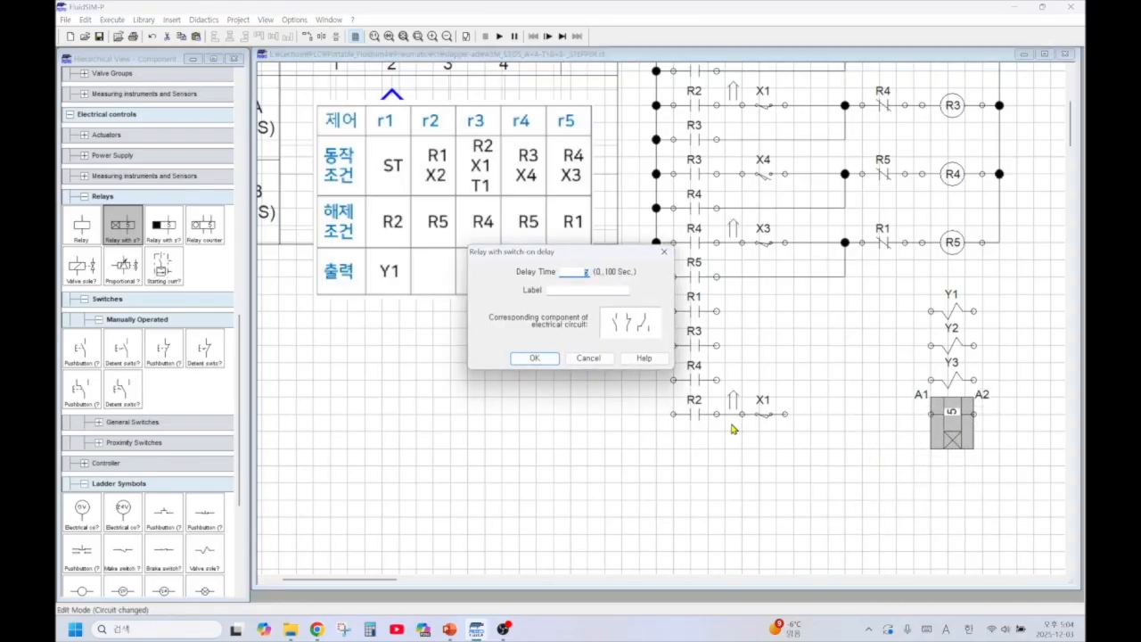
click(582, 290)
click(539, 360)
Wire limit switch X1 to relay T1, and connect T1 and solenoids Y1, Y2 and Y3 to the right supply rail
drag(785, 414, 931, 414)
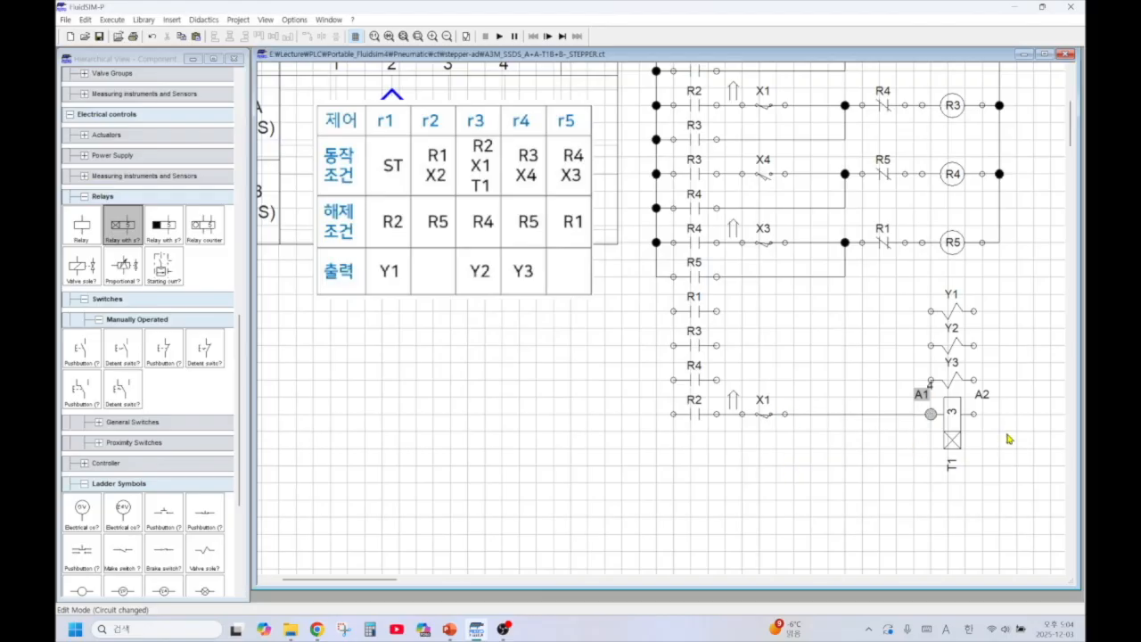
scroll(999, 437, up, 1)
drag(974, 450, 999, 278)
drag(974, 416, 999, 347)
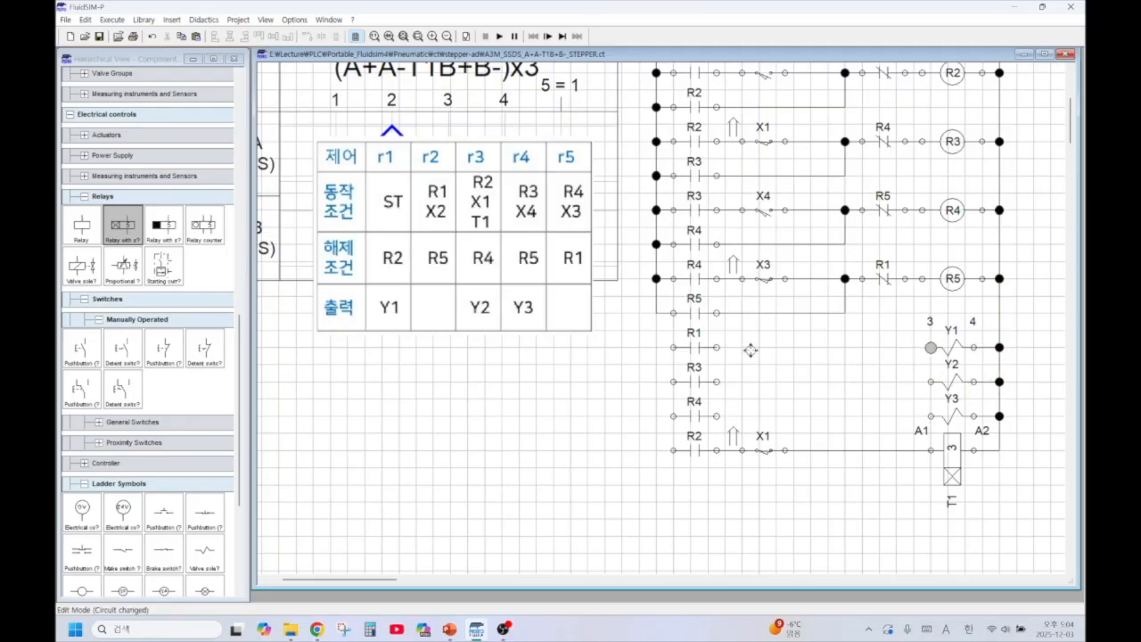
Wire contacts R1, R3 and R4 to solenoids Y1, Y2 and Y3, and connect the output and timer rungs to the left supply rail
drag(717, 347, 717, 347)
drag(930, 381, 718, 383)
drag(931, 415, 717, 416)
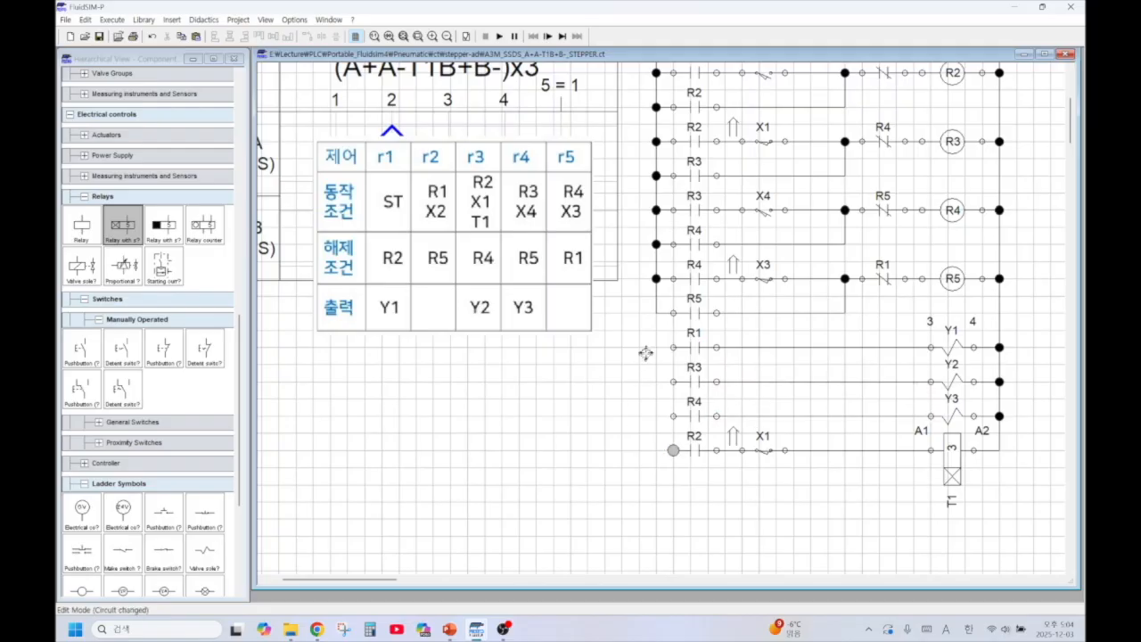
drag(656, 311, 656, 415)
Move the T1 label from below the switch-on delay relay to its left side
double_click(949, 499)
click(596, 357)
click(840, 488)
Simulate the circuit, actuate the ST pushbutton to test the sequence start, and stop the simulation
scroll(840, 487, up, 2)
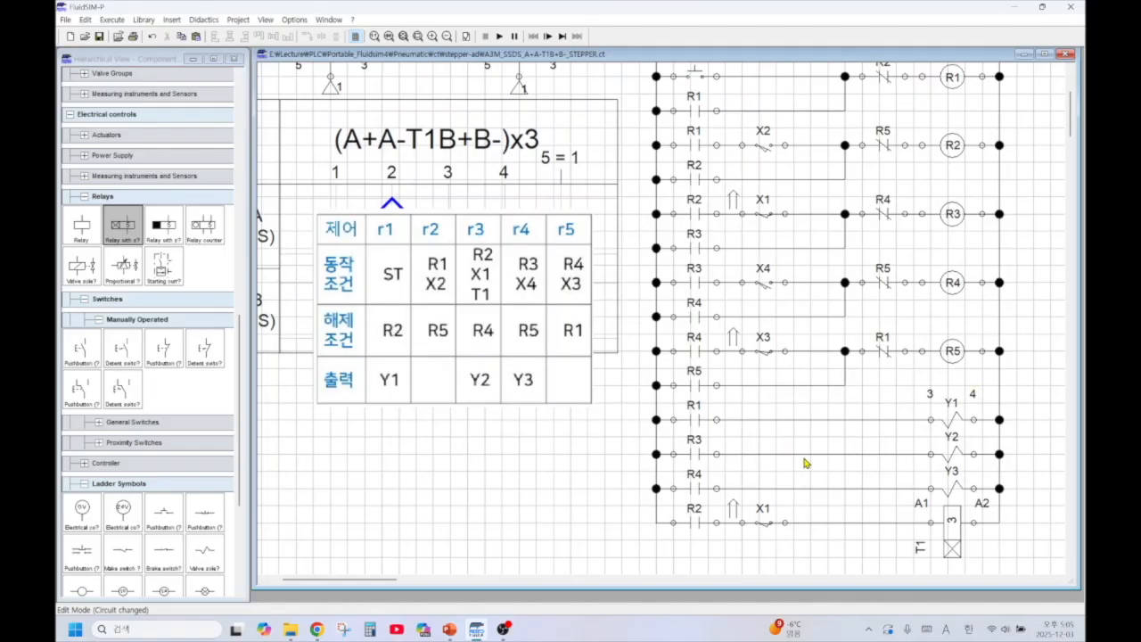
scroll(804, 463, up, 3)
scroll(804, 463, up, 1)
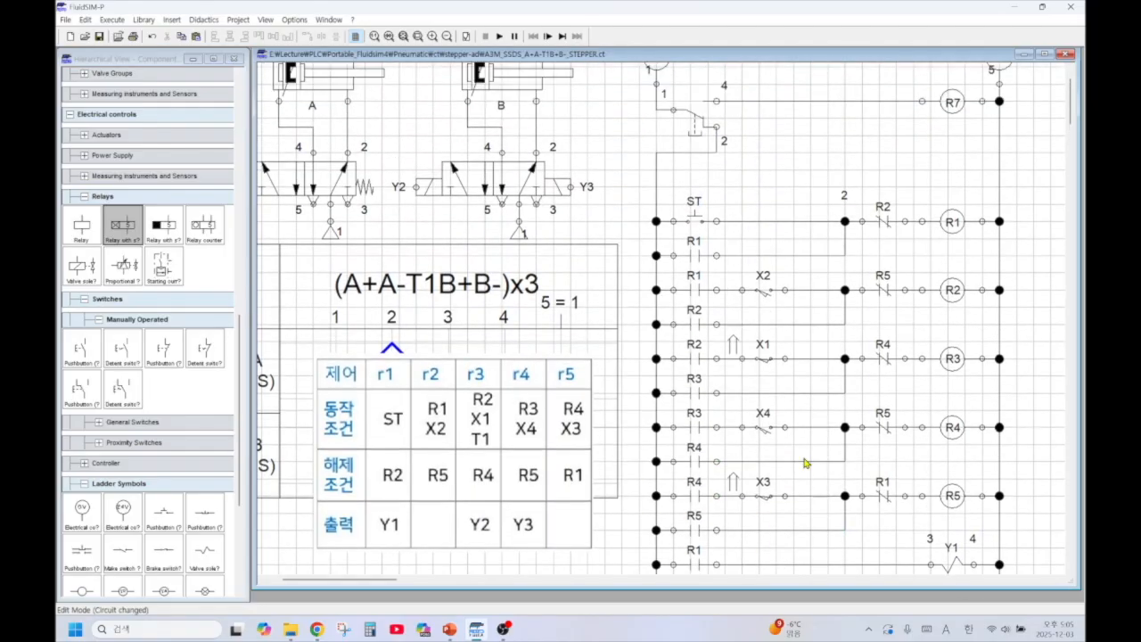
scroll(739, 352, up, 1)
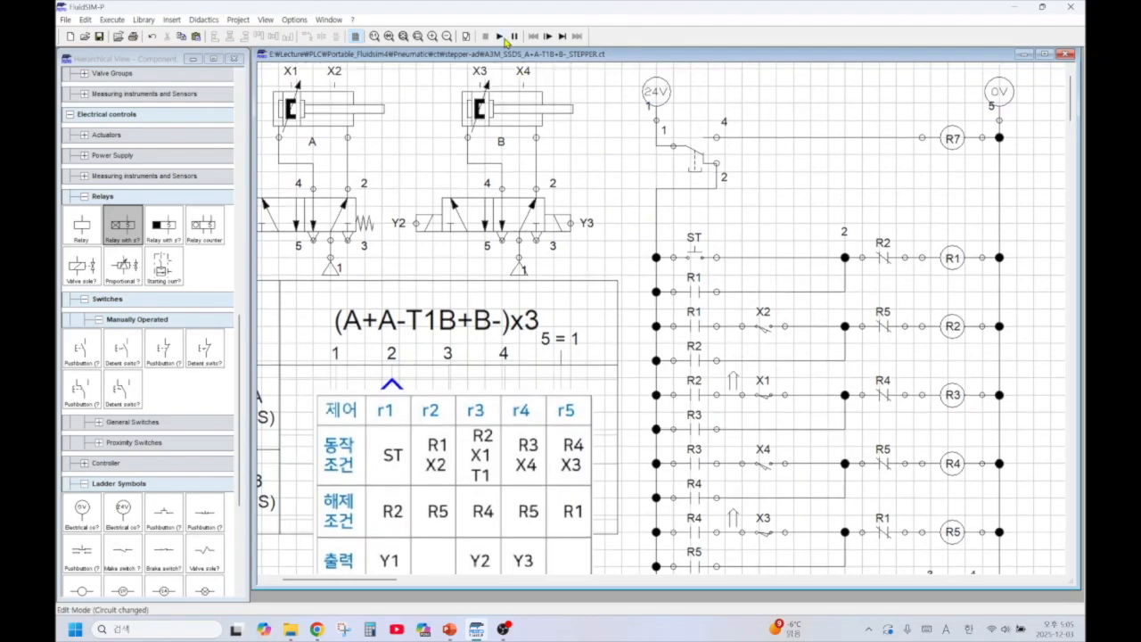
click(501, 37)
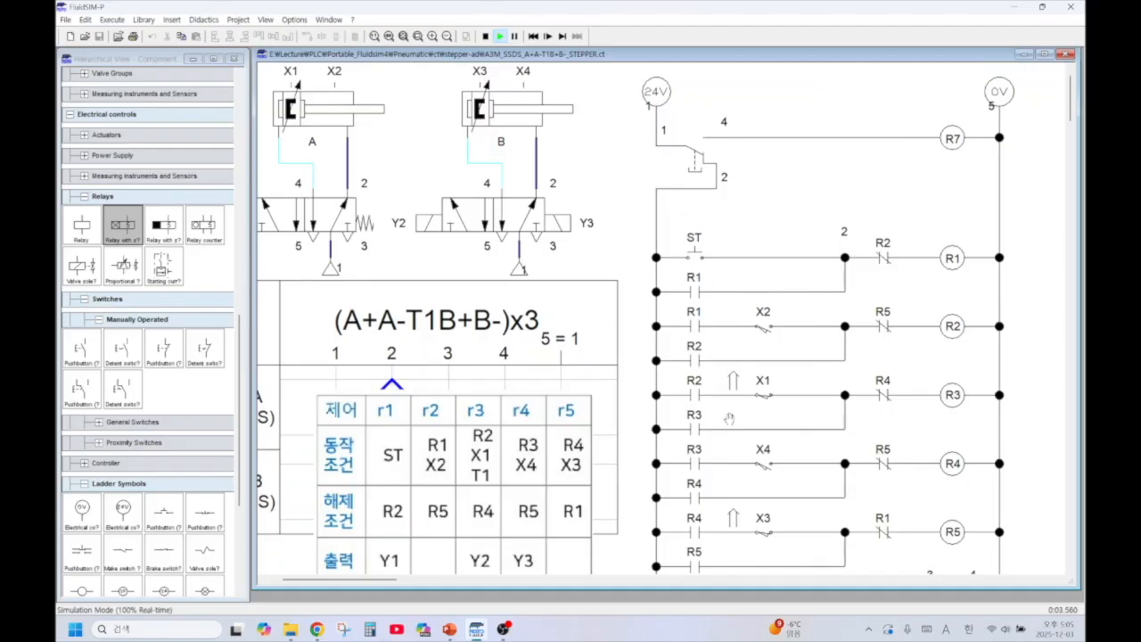
click(697, 244)
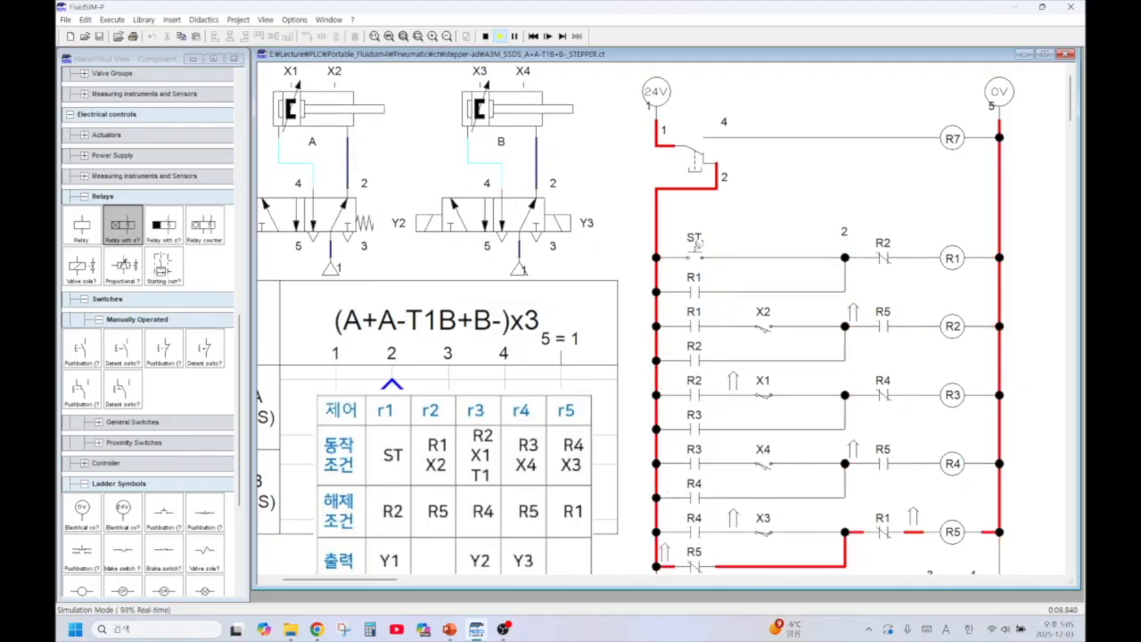
scroll(694, 263, down, 1)
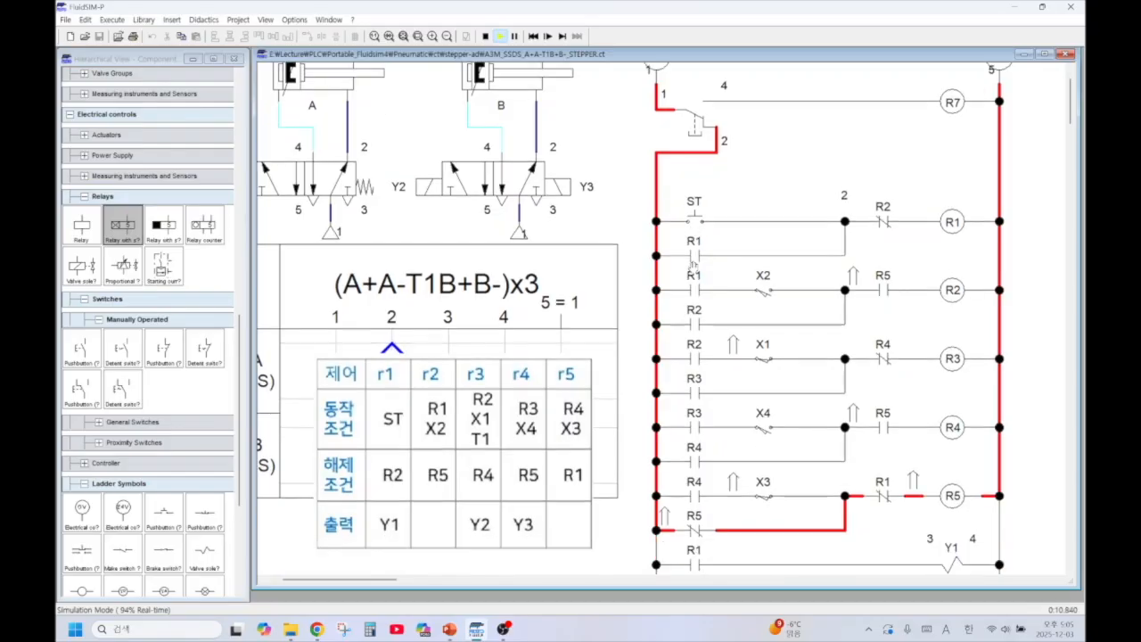
scroll(694, 258, up, 2)
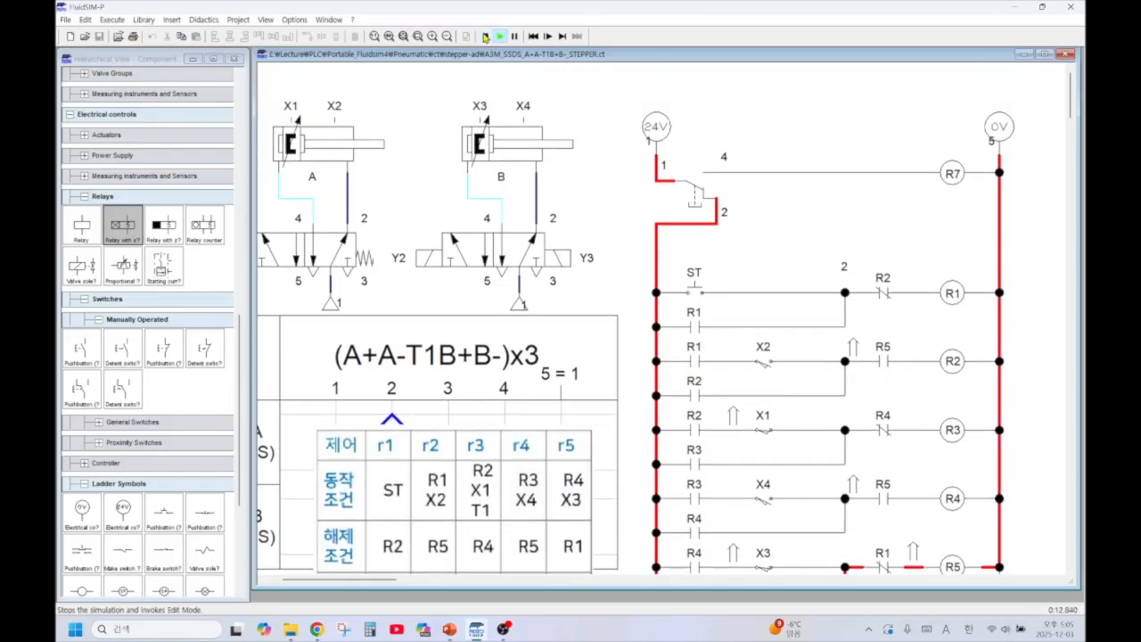
click(486, 38)
Move all ladder rungs from ST down to timer T1 lower as one block, making room below the changeover switch
scroll(799, 269, down, 3)
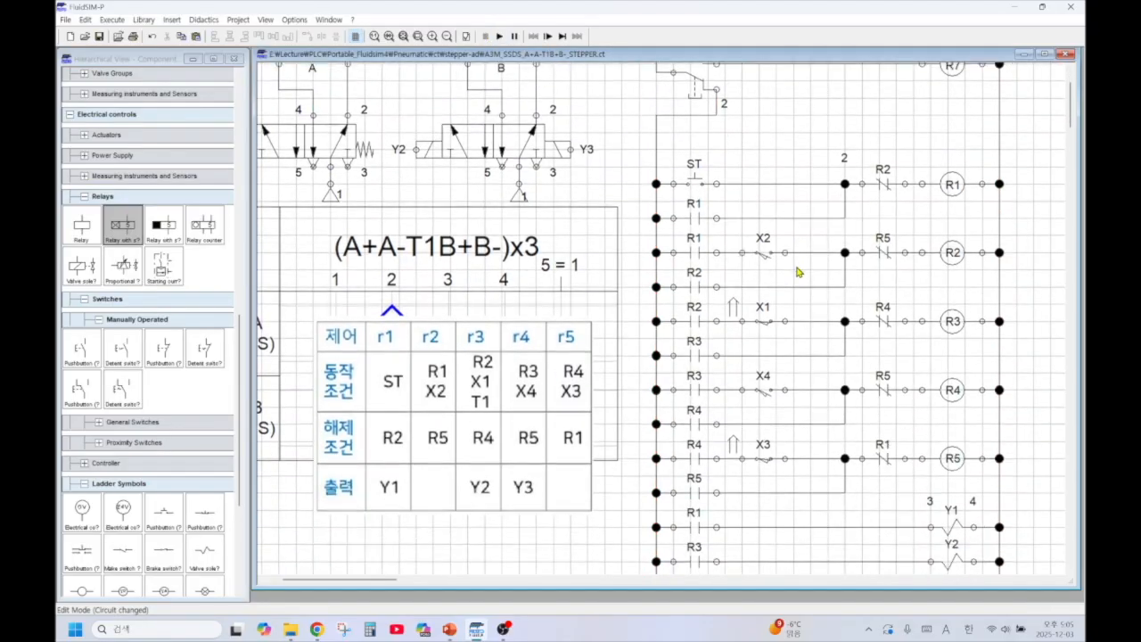
click(822, 287)
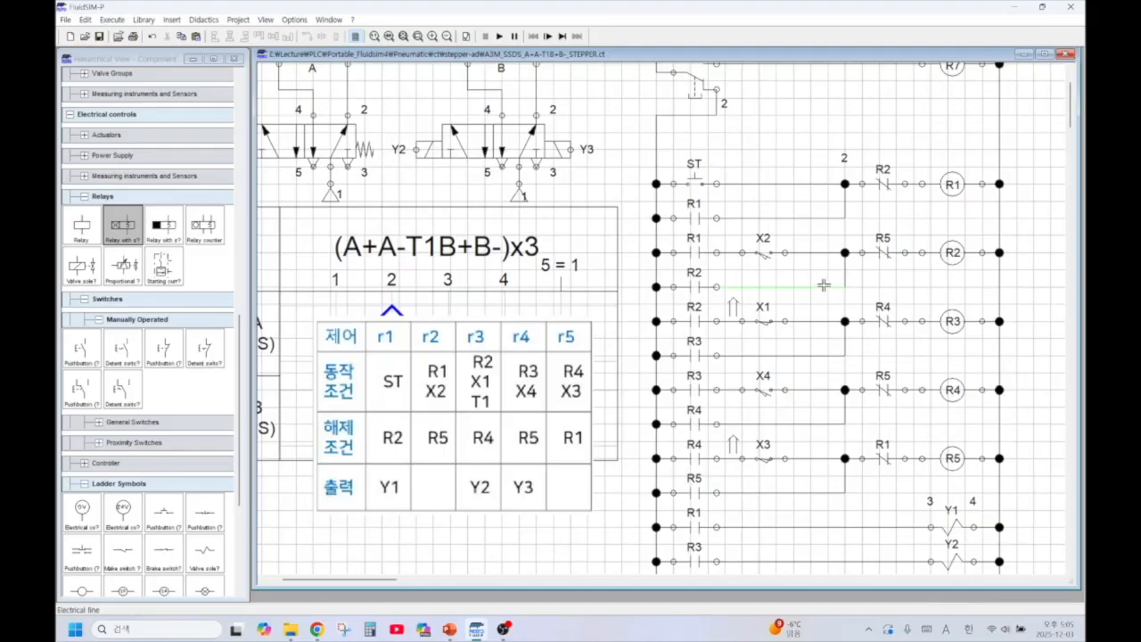
drag(635, 157, 1040, 566)
scroll(1025, 499, down, 12)
scroll(1019, 468, up, 7)
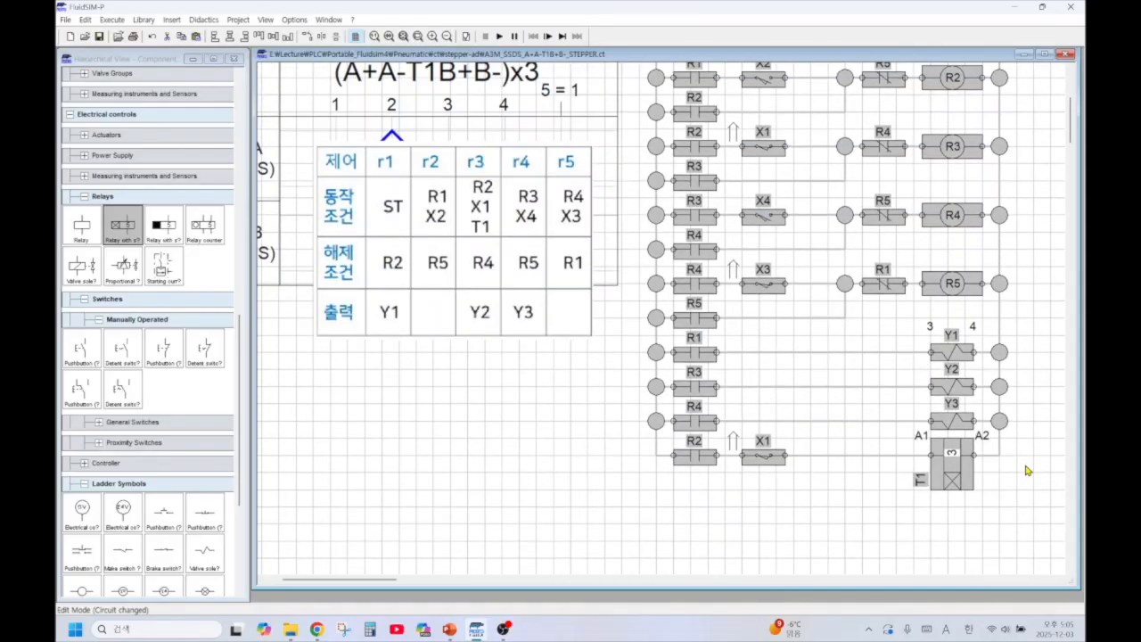
scroll(1027, 470, up, 7)
drag(932, 263, 933, 331)
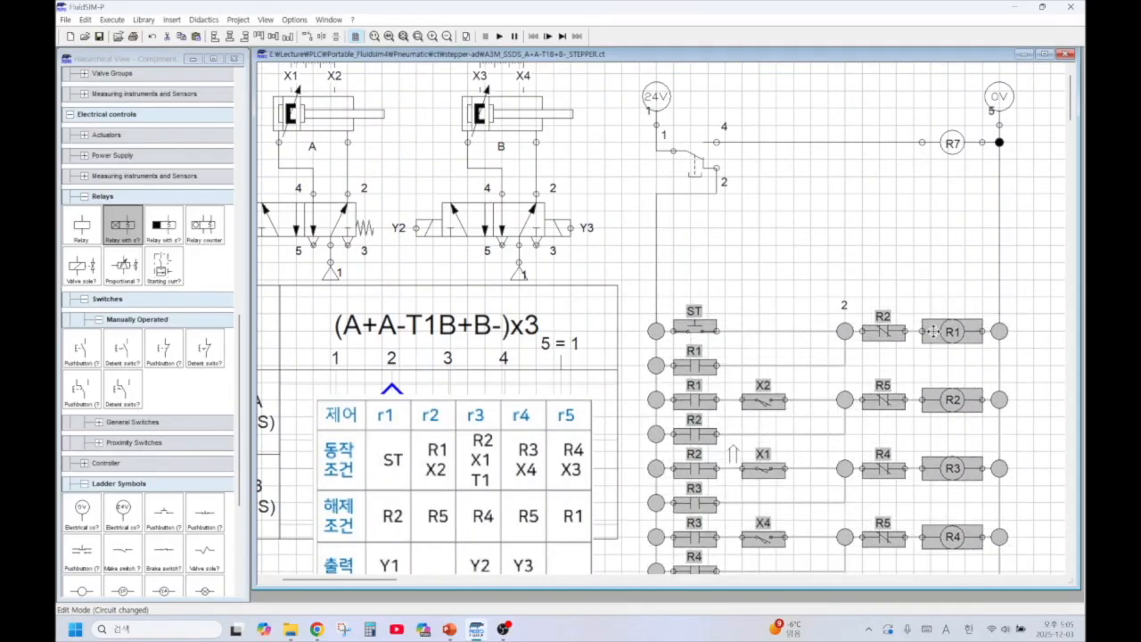
click(874, 240)
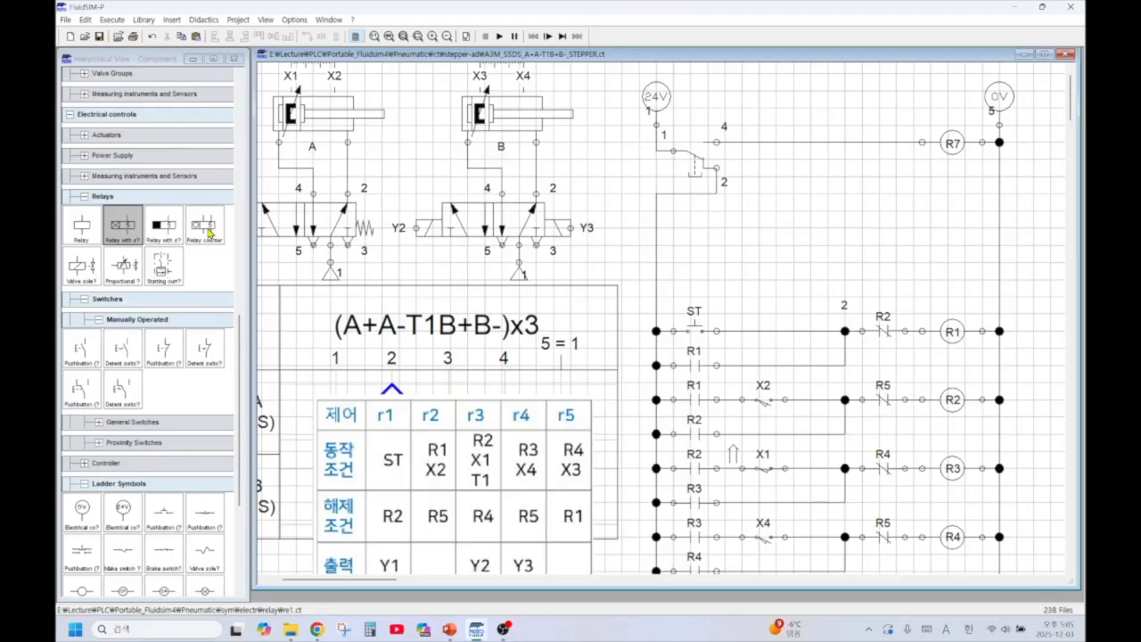
Place a ladder make pushbutton above the ST rung and label it RP
scroll(173, 423, down, 1)
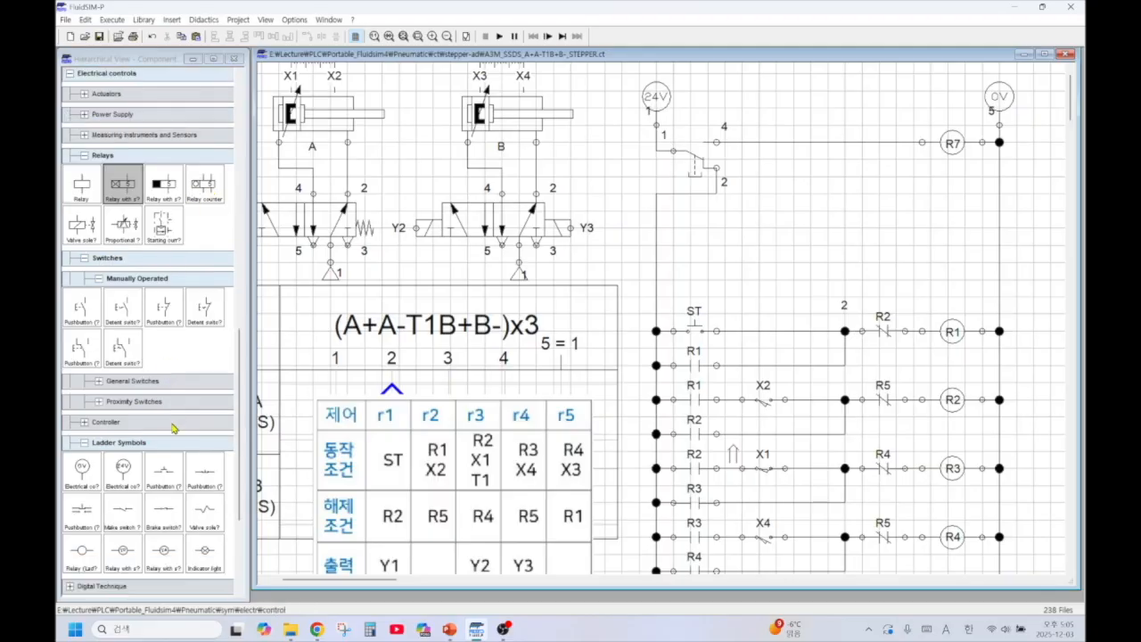
drag(164, 471, 687, 228)
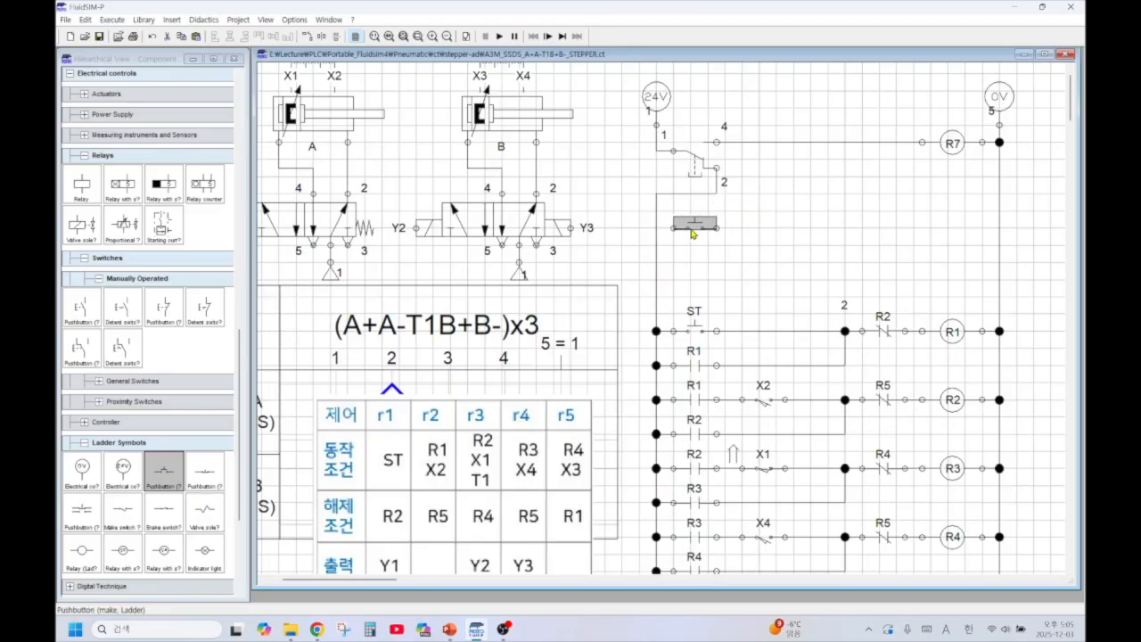
double_click(693, 230)
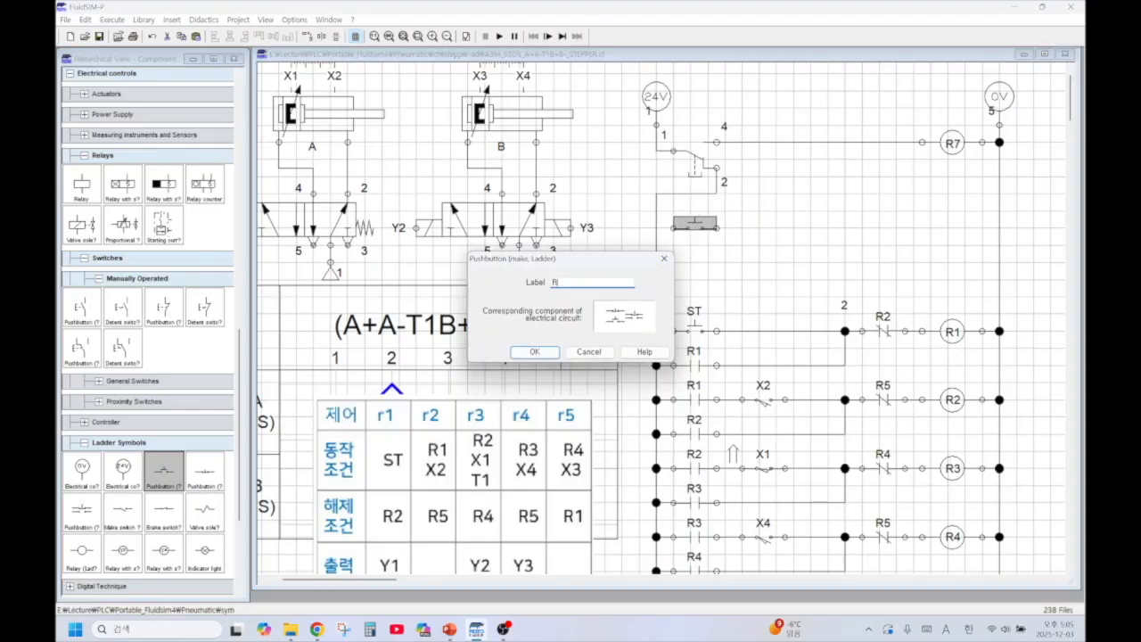
click(532, 353)
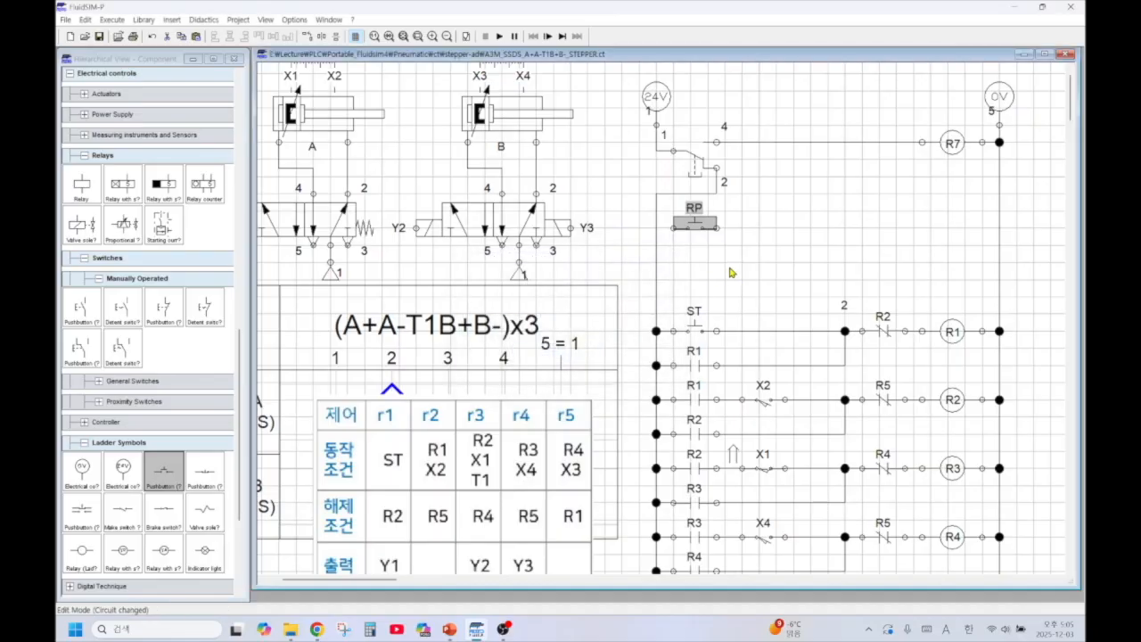
drag(696, 230, 696, 260)
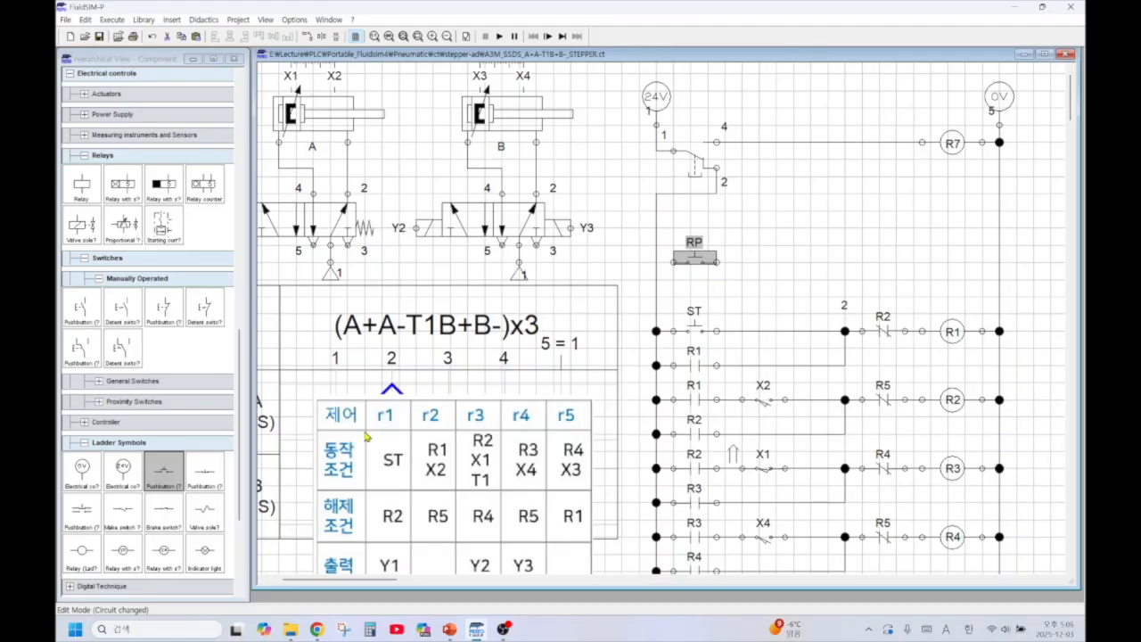
Place a ladder relay in line with RP near the right supply rail and label it R6
drag(89, 562, 950, 261)
double_click(949, 261)
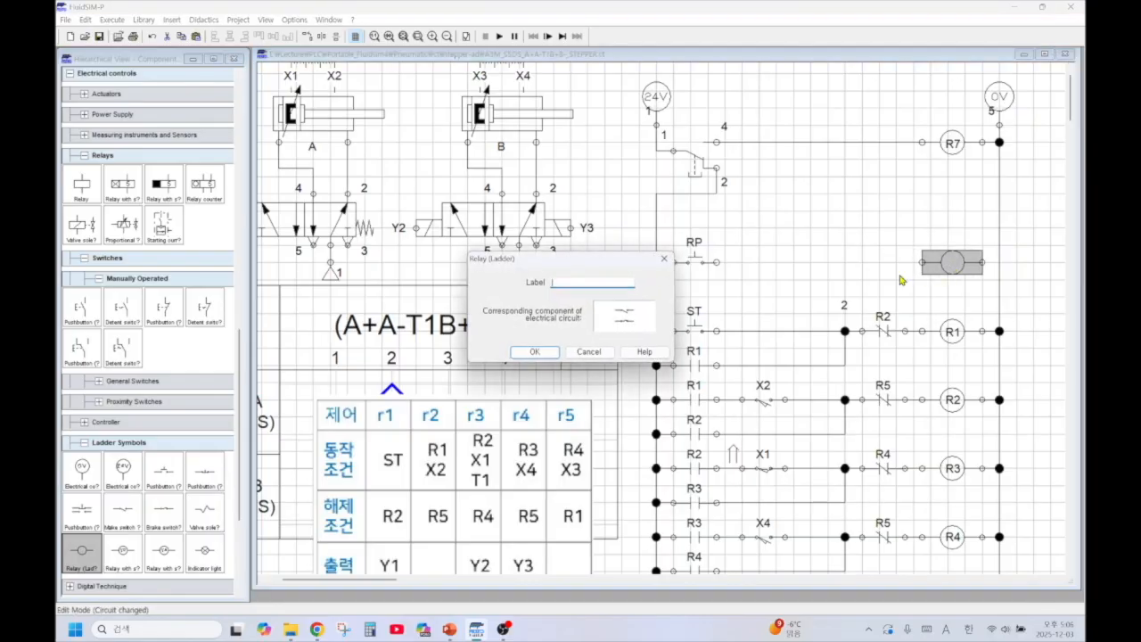
click(539, 353)
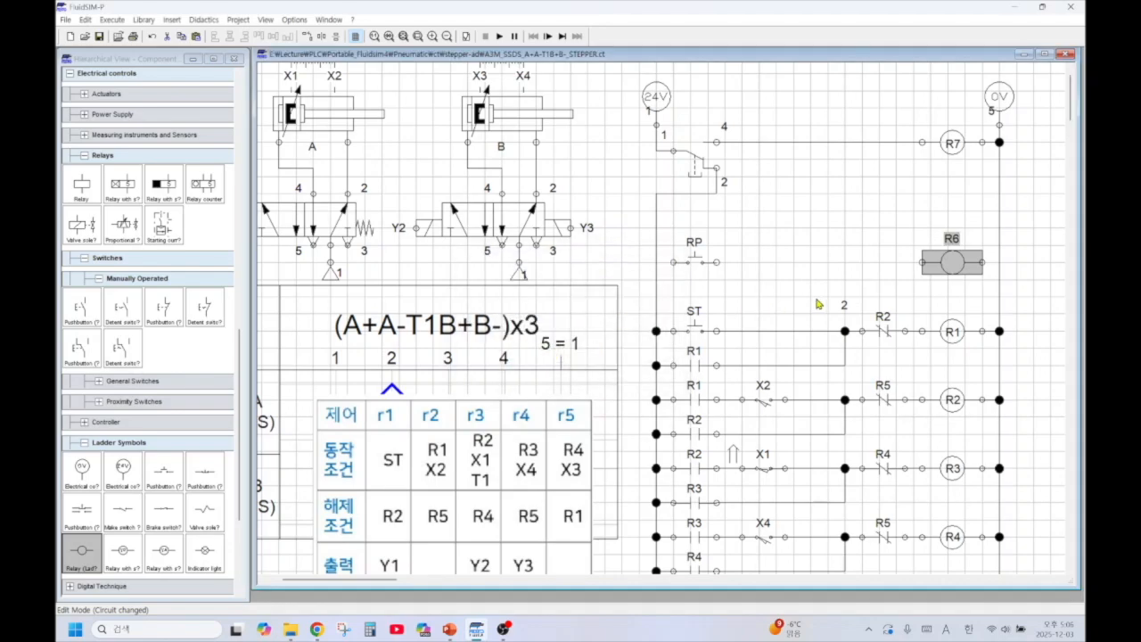
Add a break switch labelled C1 before relay R6 and wire the rung from the left rail through RP and C1 to R6
drag(165, 513, 888, 266)
double_click(882, 273)
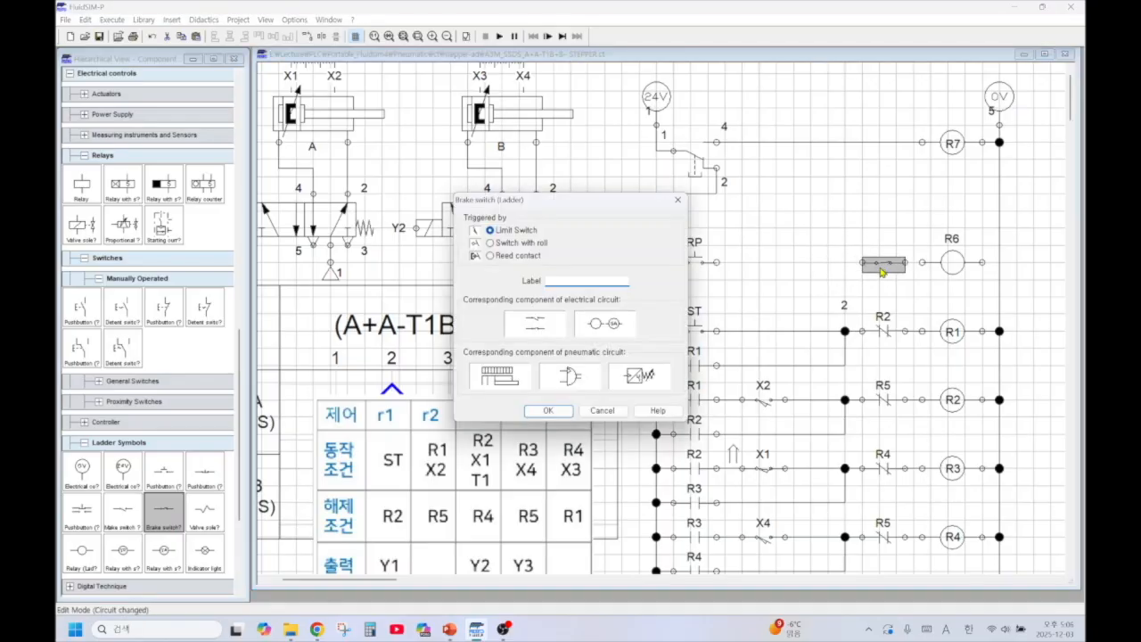
click(556, 411)
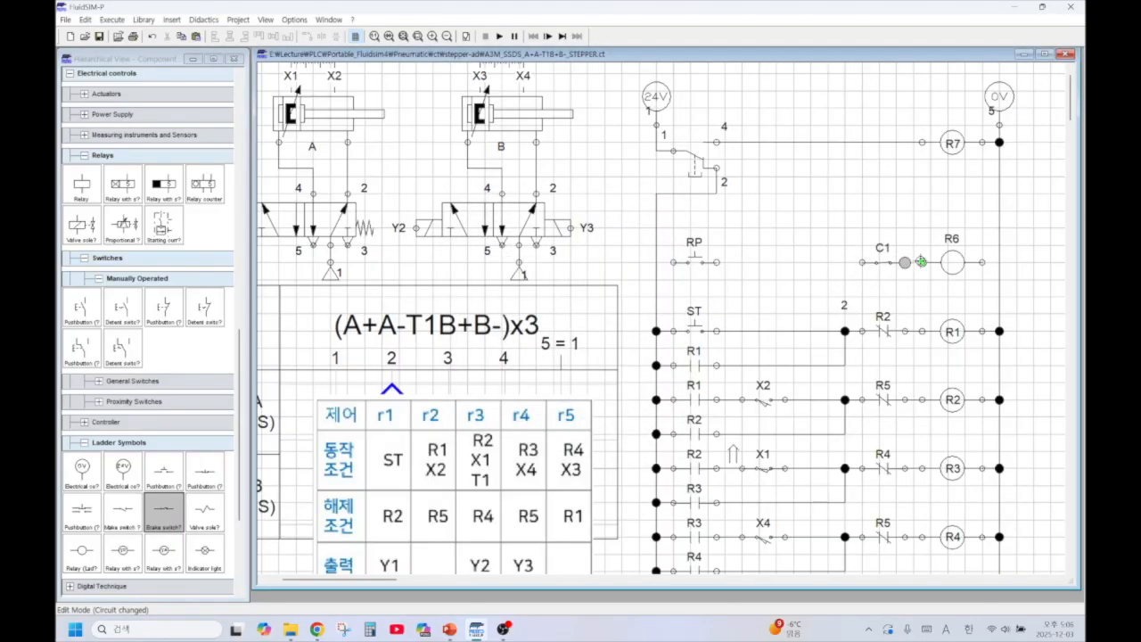
click(953, 253)
drag(862, 262, 657, 263)
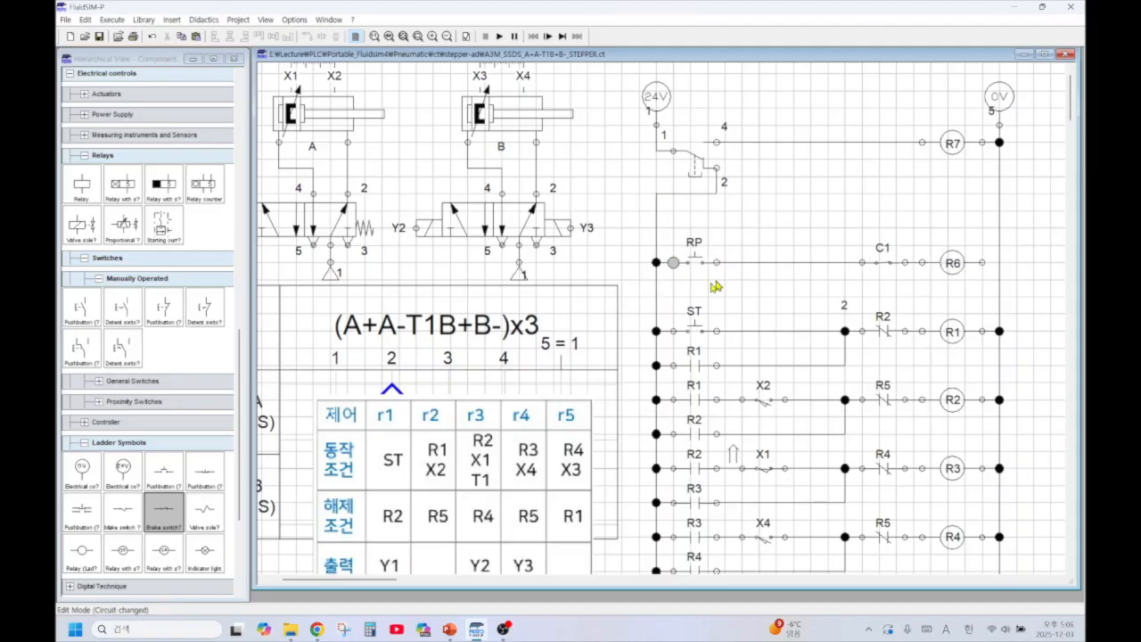
Place a ladder make switch directly below pushbutton RP and label it R6
drag(120, 515, 695, 307)
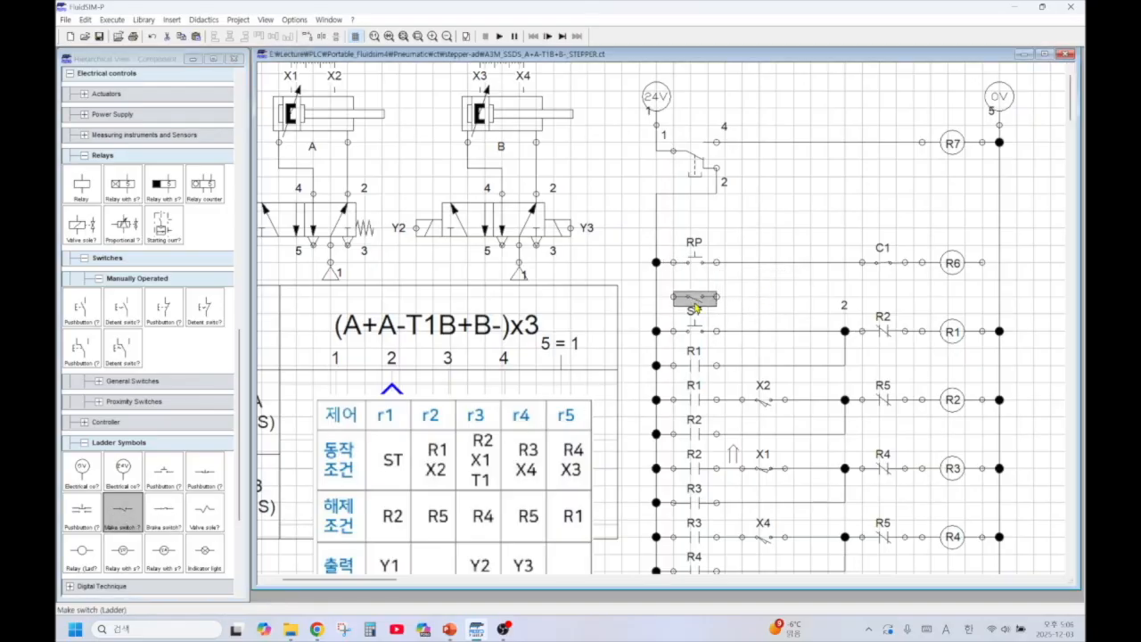
double_click(695, 307)
text(R6)
click(548, 410)
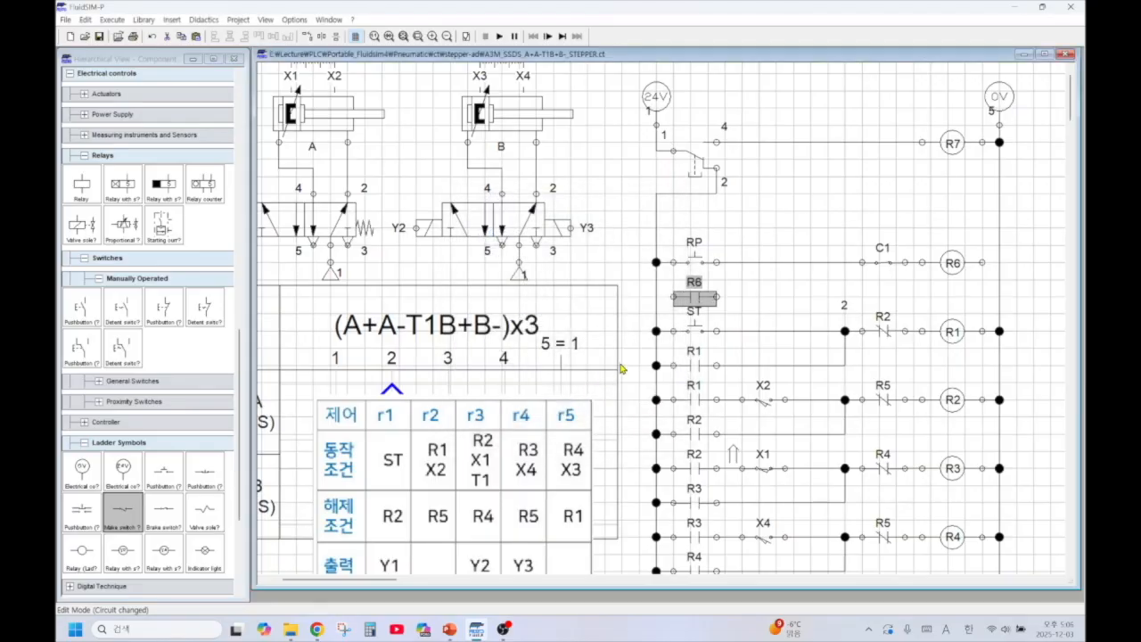
Move the rungs from ST down to T1 further down to leave free space under the R6 contact
scroll(621, 367, down, 5)
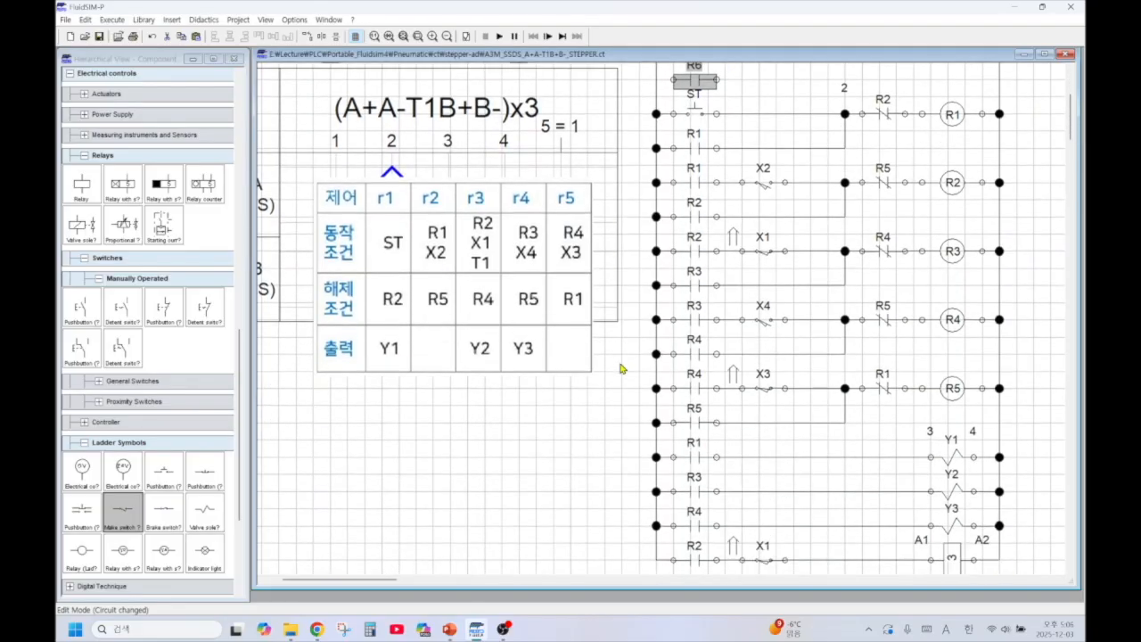
drag(644, 105, 1028, 584)
scroll(1022, 535, up, 9)
drag(934, 320, 934, 406)
click(862, 312)
Wire the R6 contact in parallel with pushbutton RP and connect relay R6 to the right supply rail
drag(716, 280, 846, 245)
drag(673, 280, 656, 279)
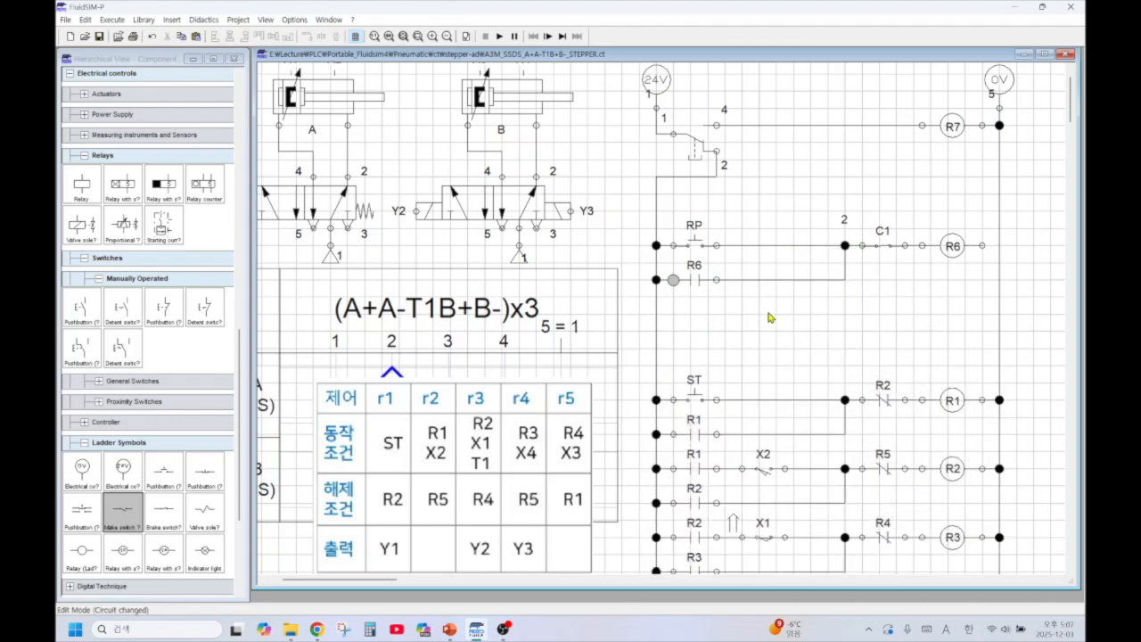
drag(981, 245, 999, 246)
Add a relay counter, rotate it so its terminals lie horizontally, and place it below relay R6
drag(204, 185, 918, 312)
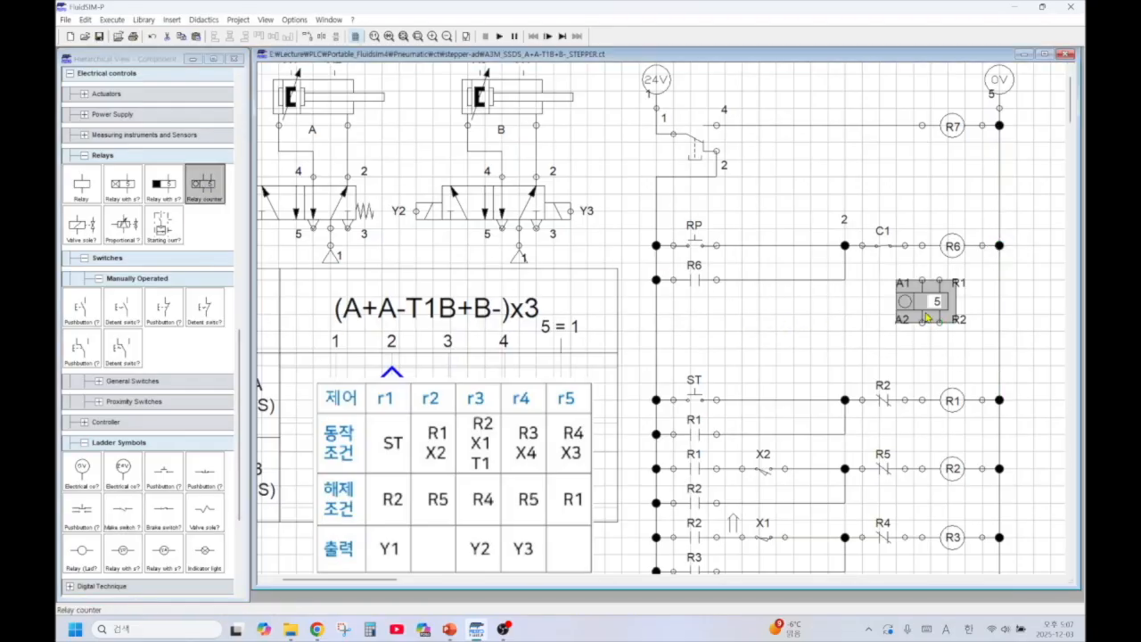
right_click(927, 313)
click(896, 428)
right_click(927, 301)
mouse_move(960, 423)
click(858, 434)
drag(924, 305, 962, 327)
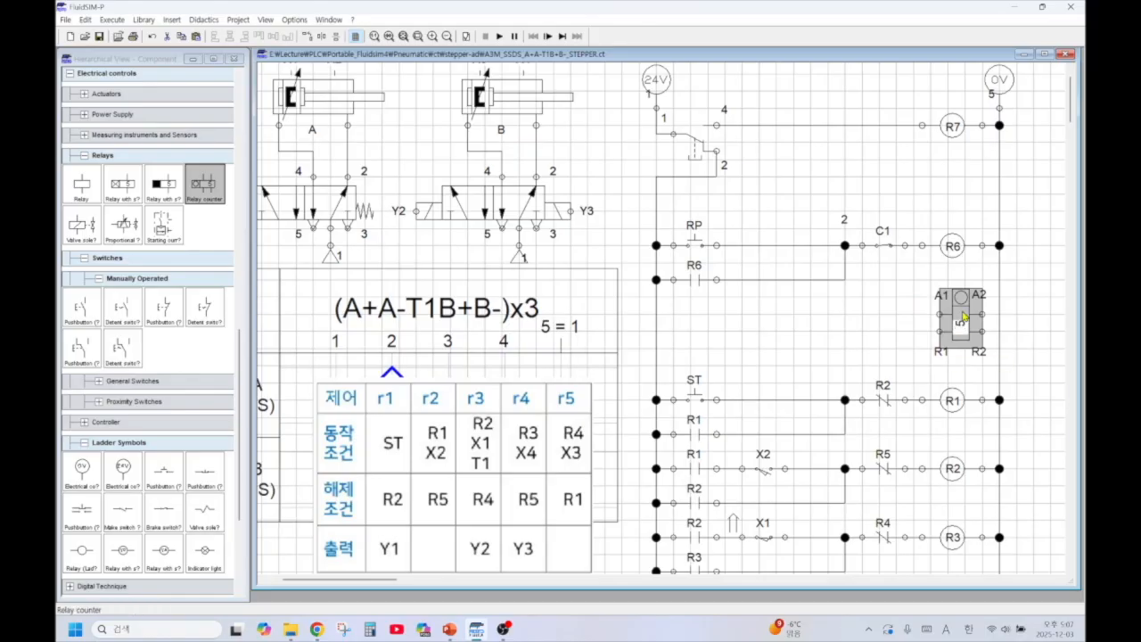
Set the relay counter to 3 pulses with label C1, and connect its A2 and R2 terminals to the right supply rail
double_click(962, 326)
text(3)
click(585, 291)
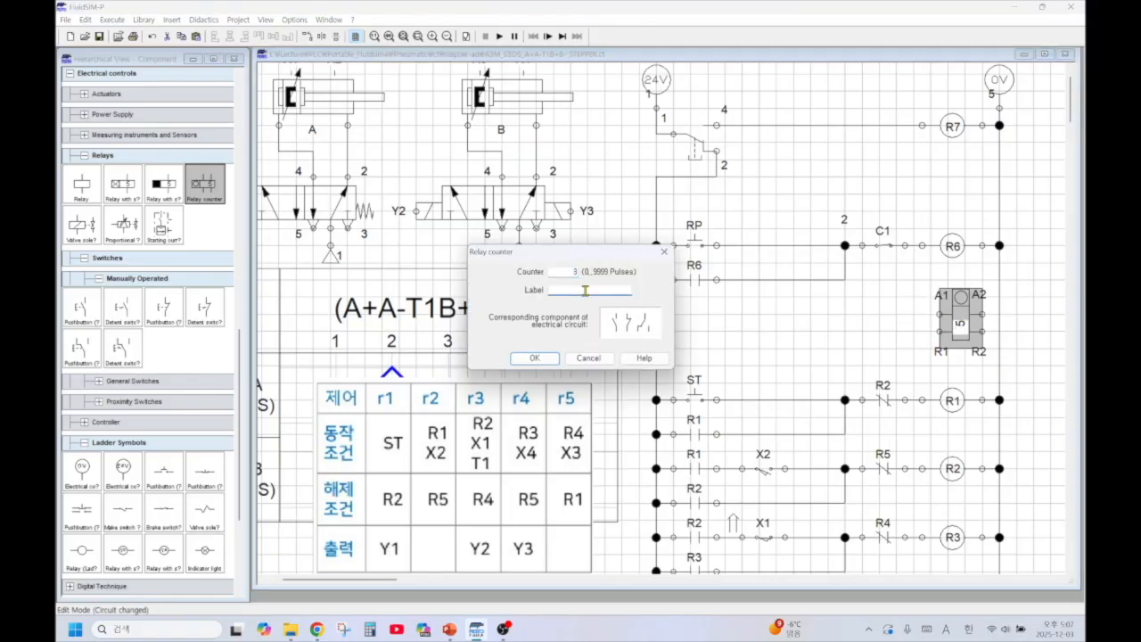
text(C1)
click(551, 355)
drag(982, 313, 1000, 331)
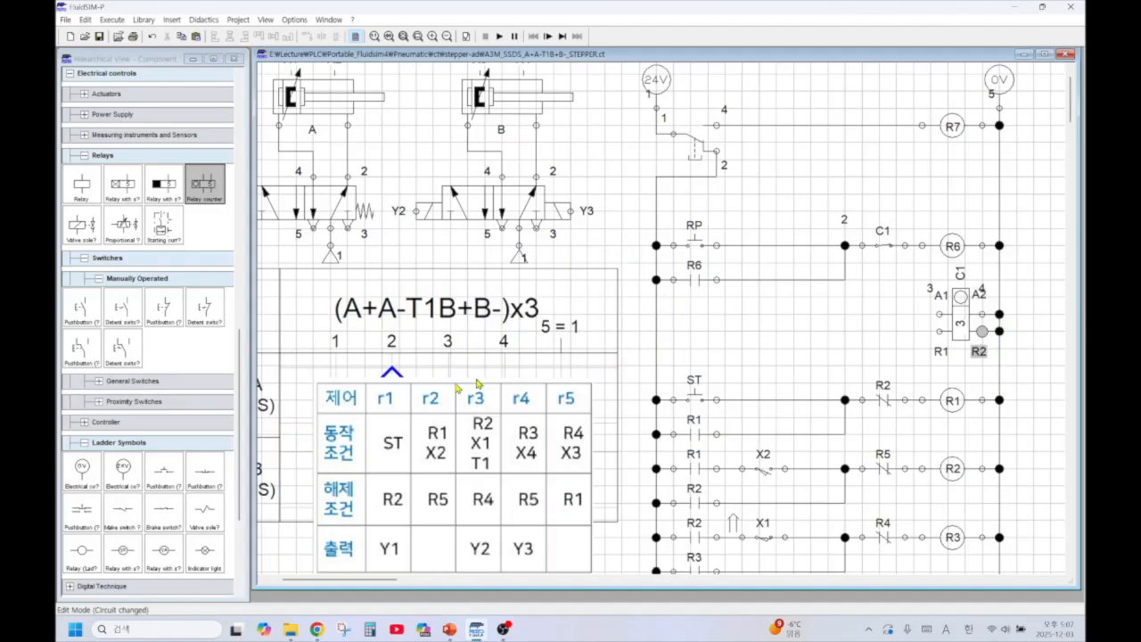
Rearrange the sequence diagram and the control condition table so the table lies below the diagram
scroll(496, 499, down, 2)
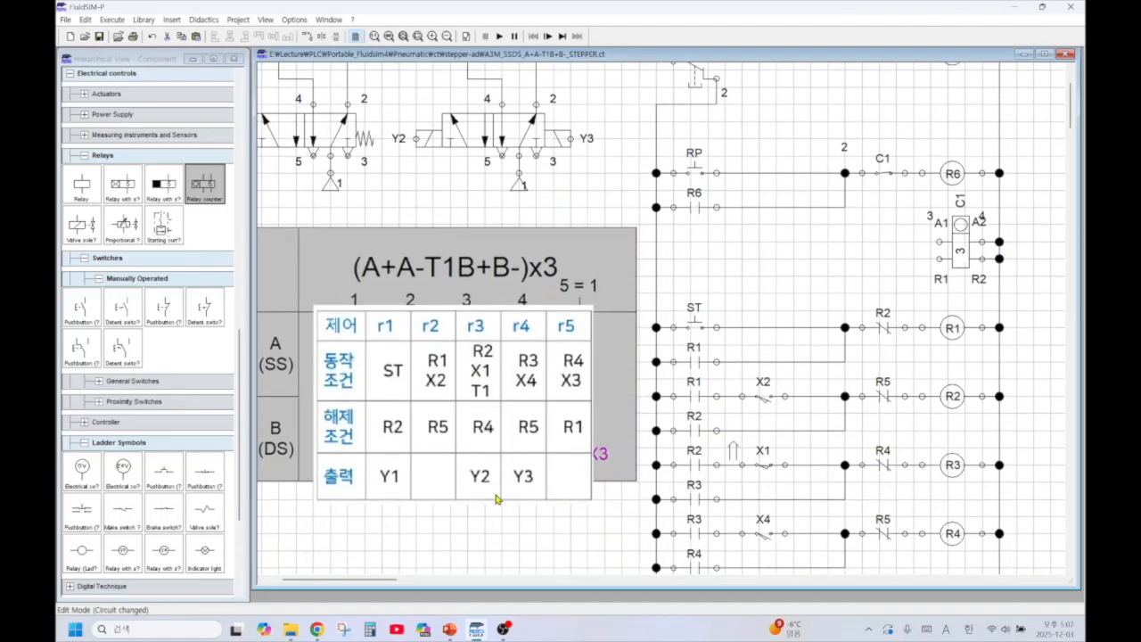
scroll(477, 383, down, 3)
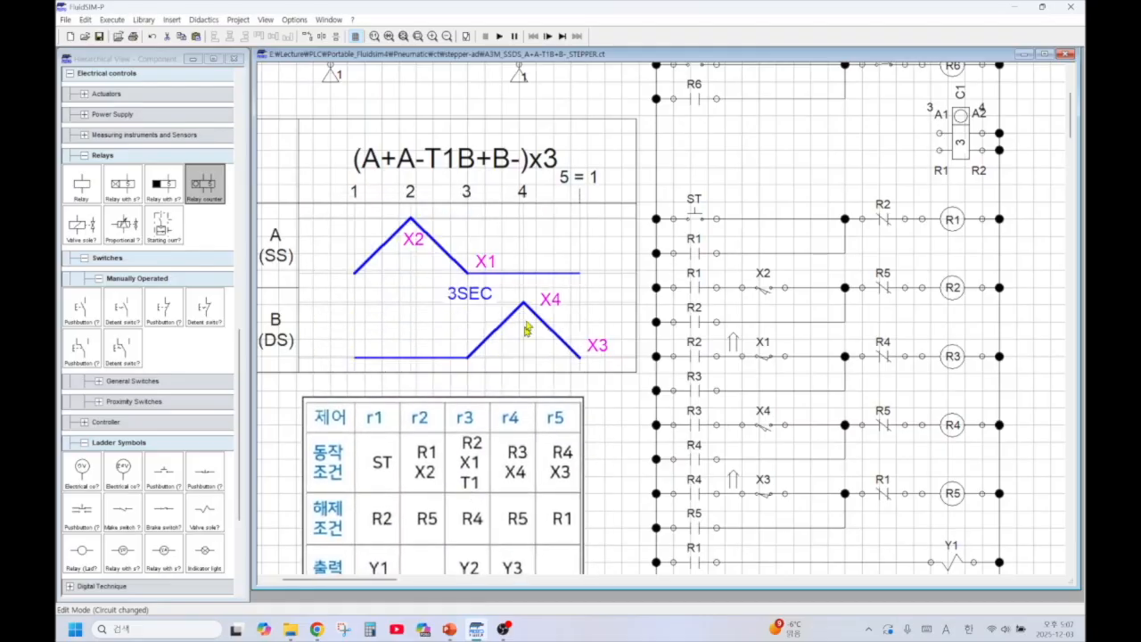
scroll(527, 329, up, 2)
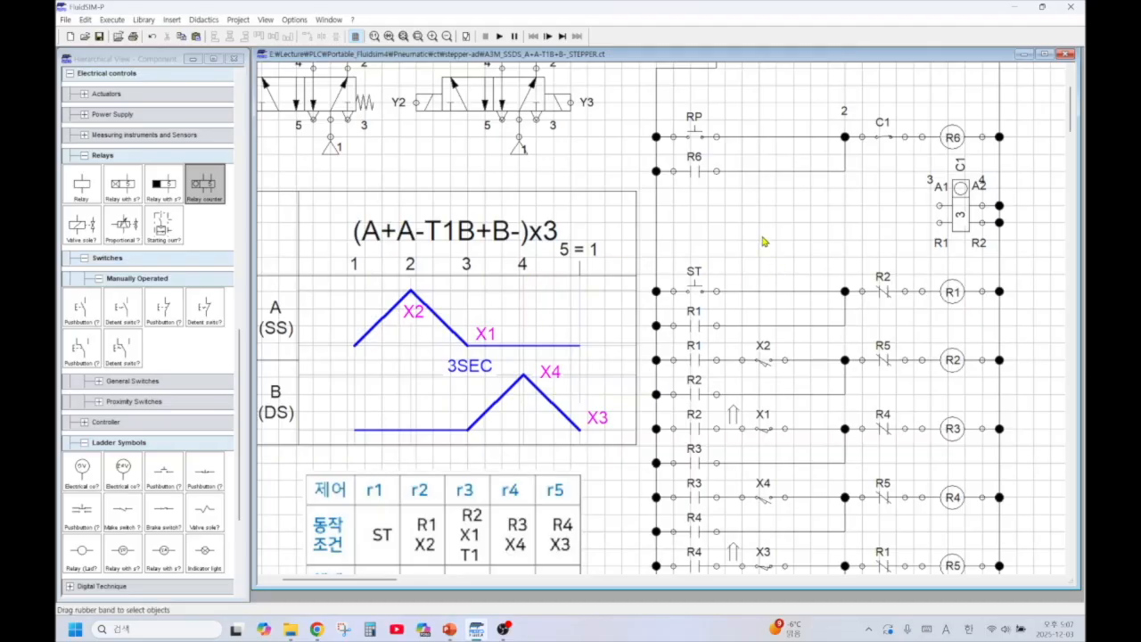
Add a make contact labelled R4 below the R6 contact and wire it from the 24V rail to counter C1's A1 terminal
drag(122, 510, 683, 206)
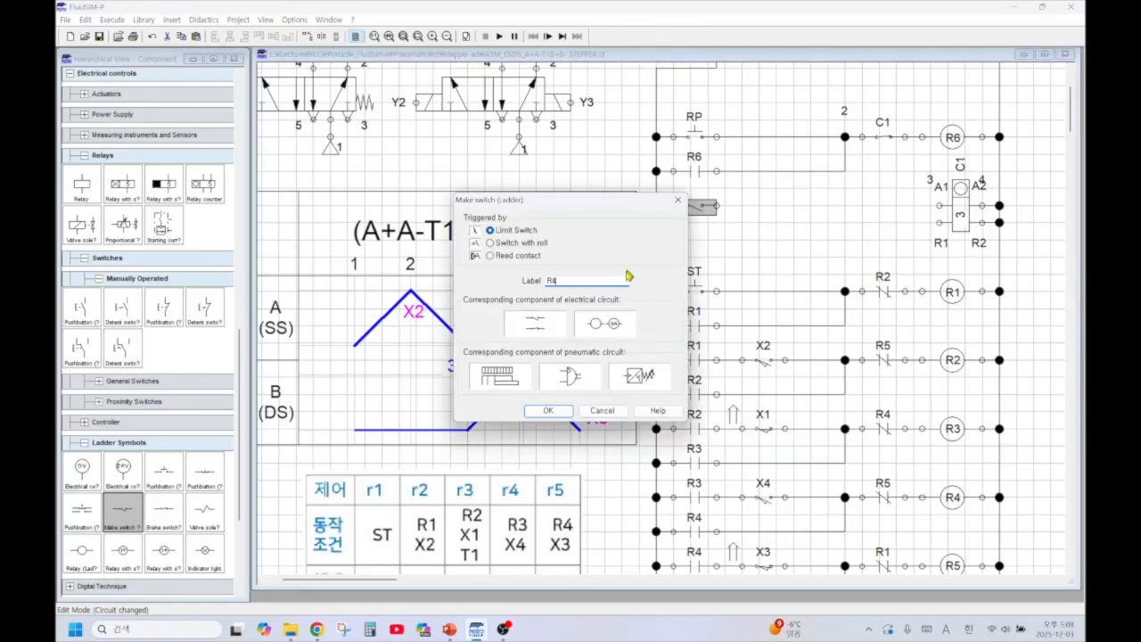
click(548, 410)
drag(718, 206, 940, 206)
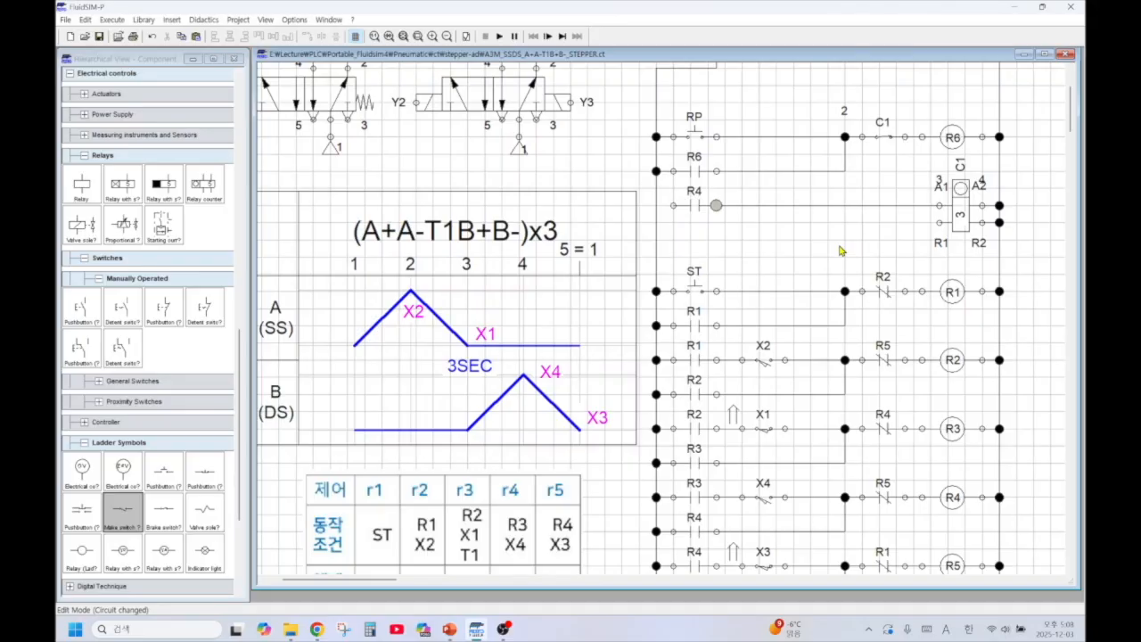
drag(673, 206, 656, 206)
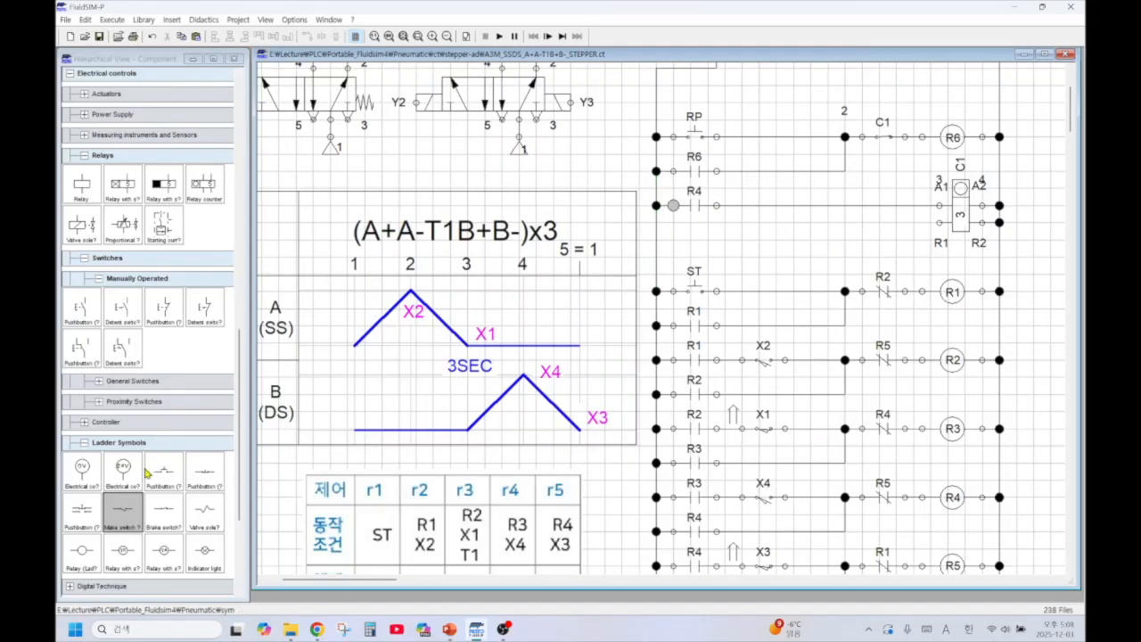
Add a make pushbutton labelled RP below the R4 contact and wire it from the 24V rail to counter C1's R1 terminal
drag(164, 473, 699, 246)
double_click(698, 246)
text(RP)
key(Return)
click(674, 239)
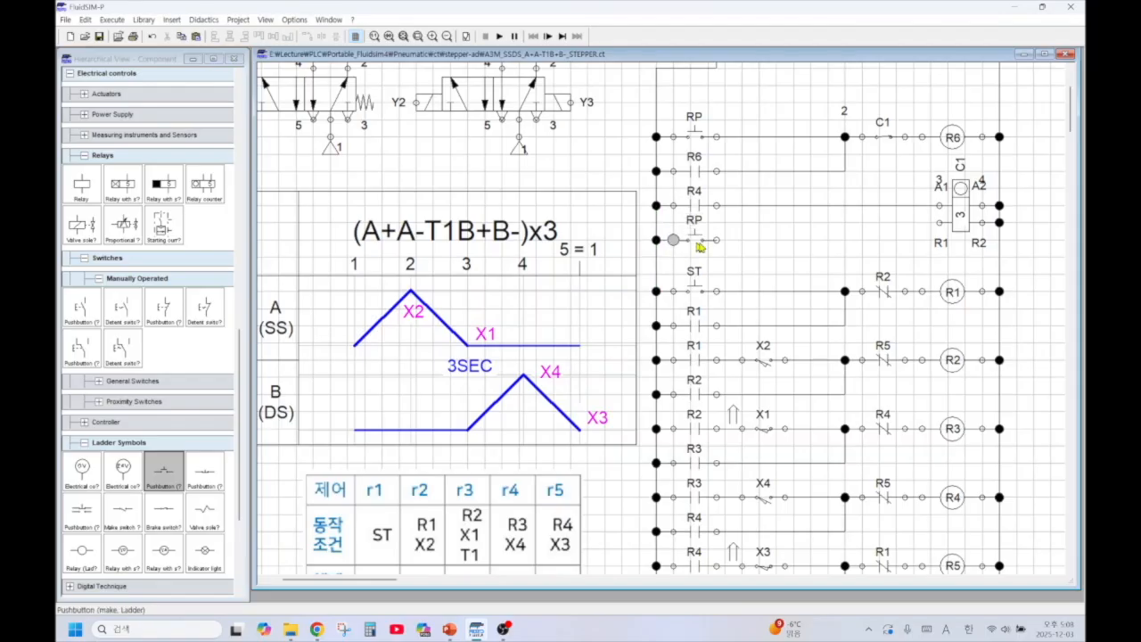
drag(716, 239, 940, 222)
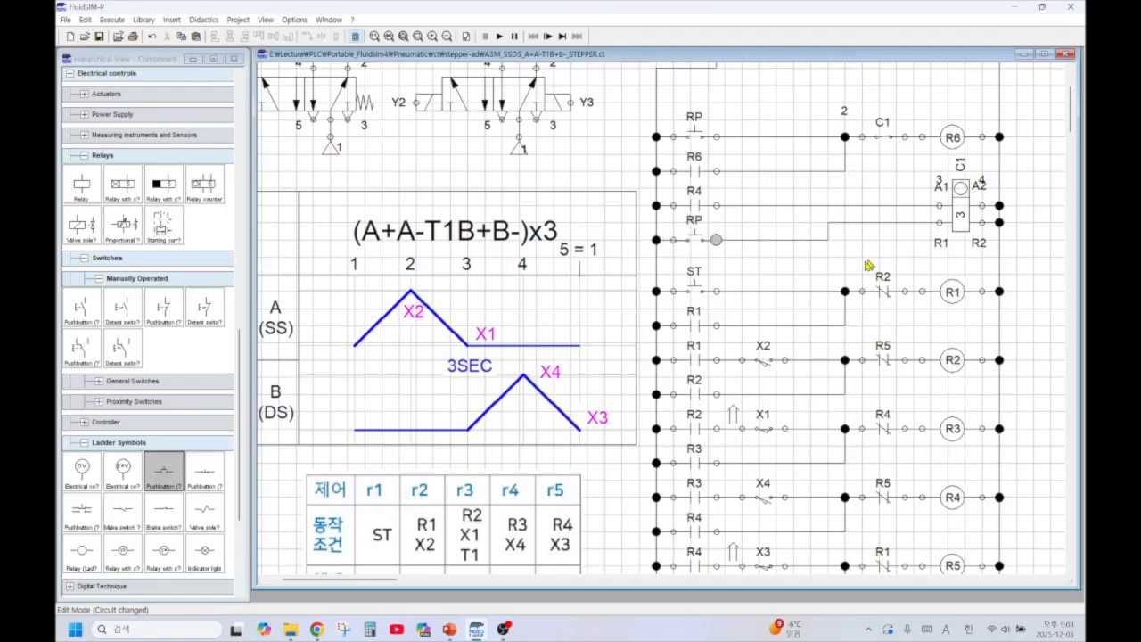
Move the ladder section from the ST rung to the T1 rung down to open space below the RP reset rung
scroll(752, 283, down, 5)
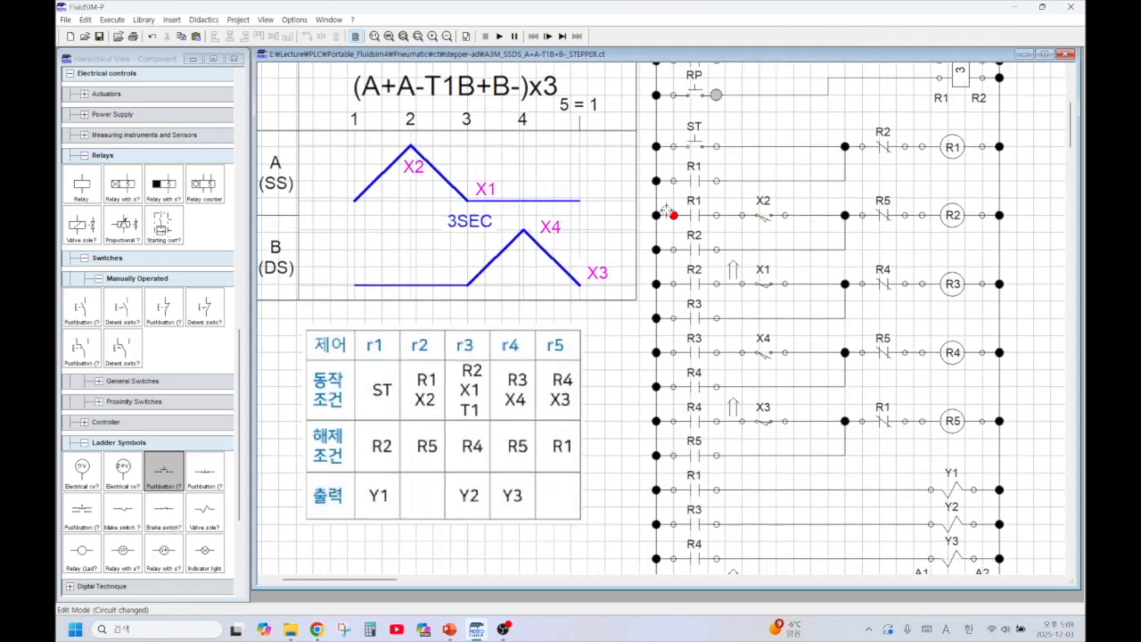
drag(644, 94, 1015, 500)
scroll(1015, 500, down, 8)
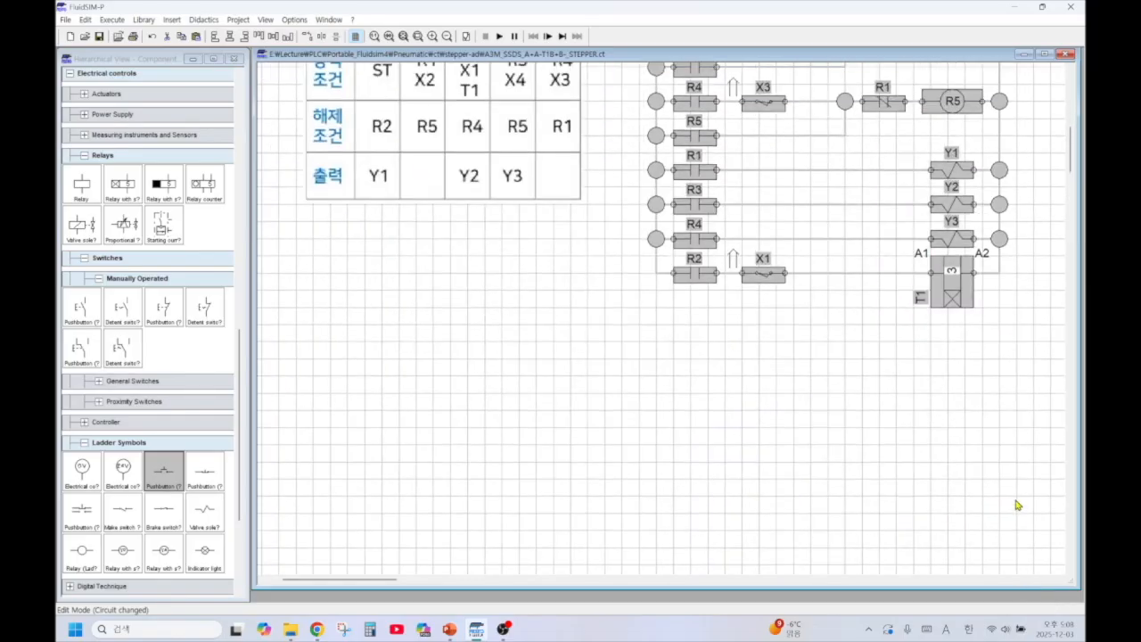
scroll(1016, 502, up, 12)
drag(932, 269, 934, 286)
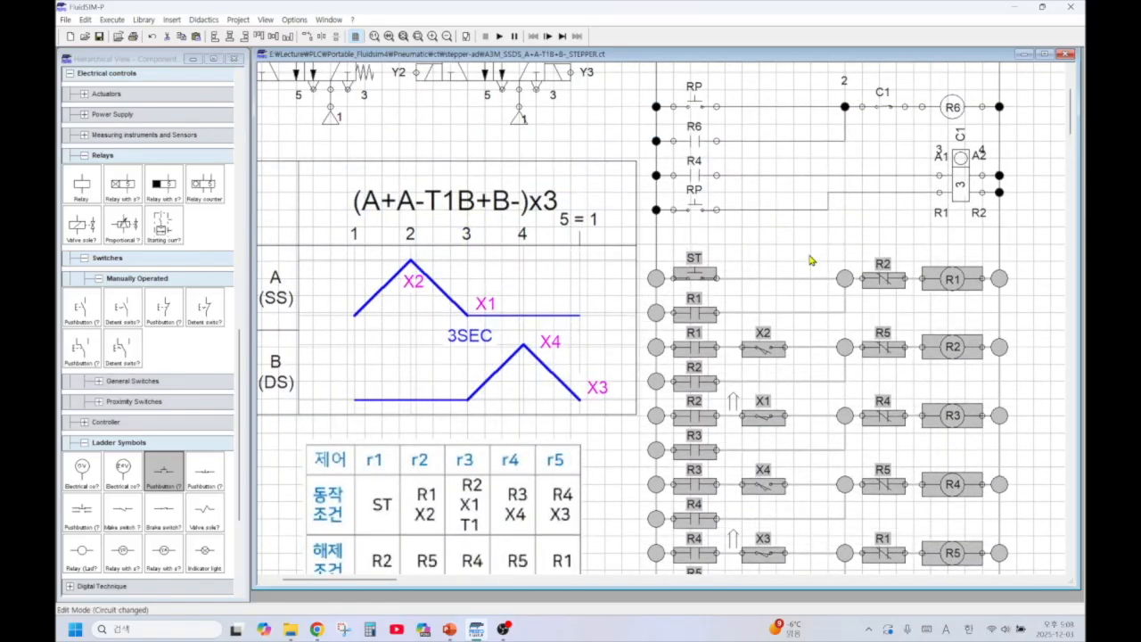
click(800, 253)
Add a make contact labelled R6 above pushbutton ST and wire it in parallel with ST
drag(123, 510, 790, 245)
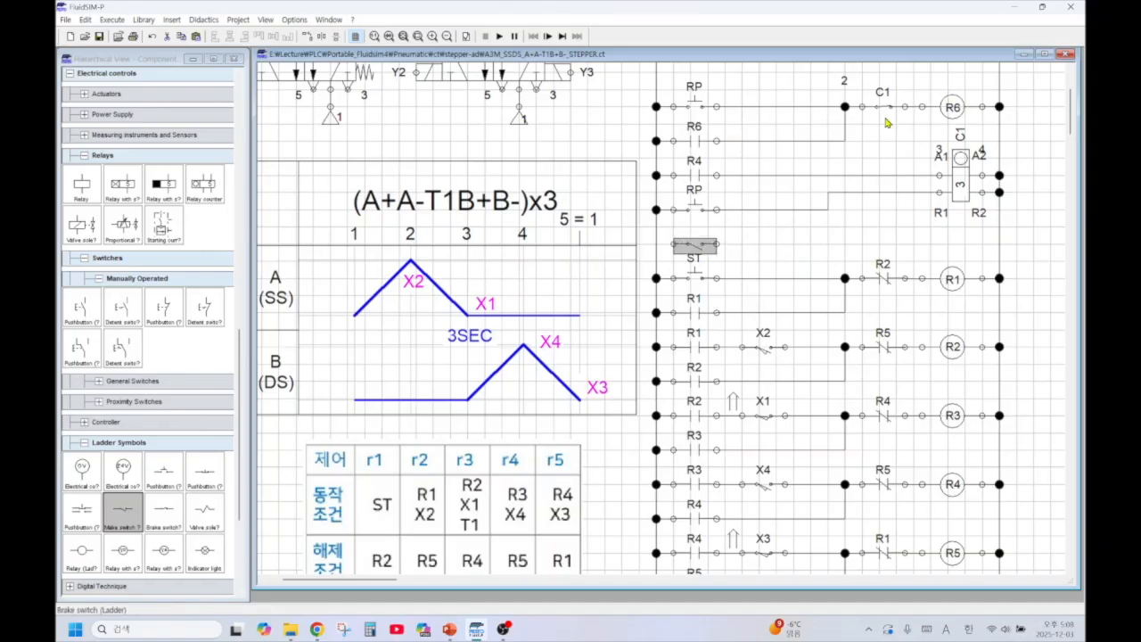
double_click(698, 248)
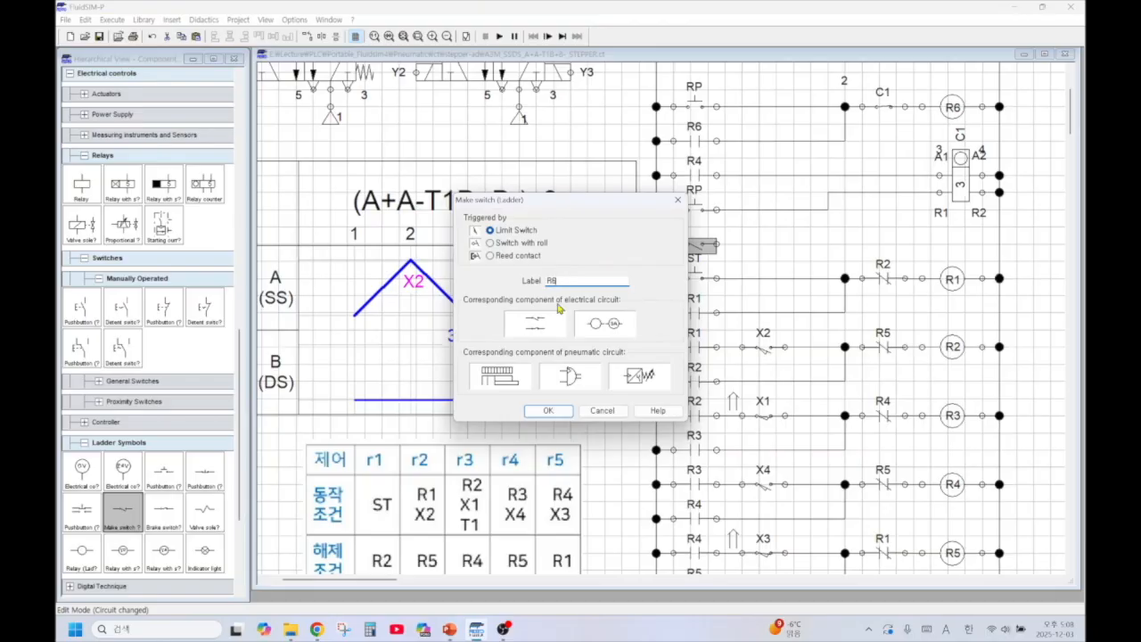
click(567, 416)
click(740, 260)
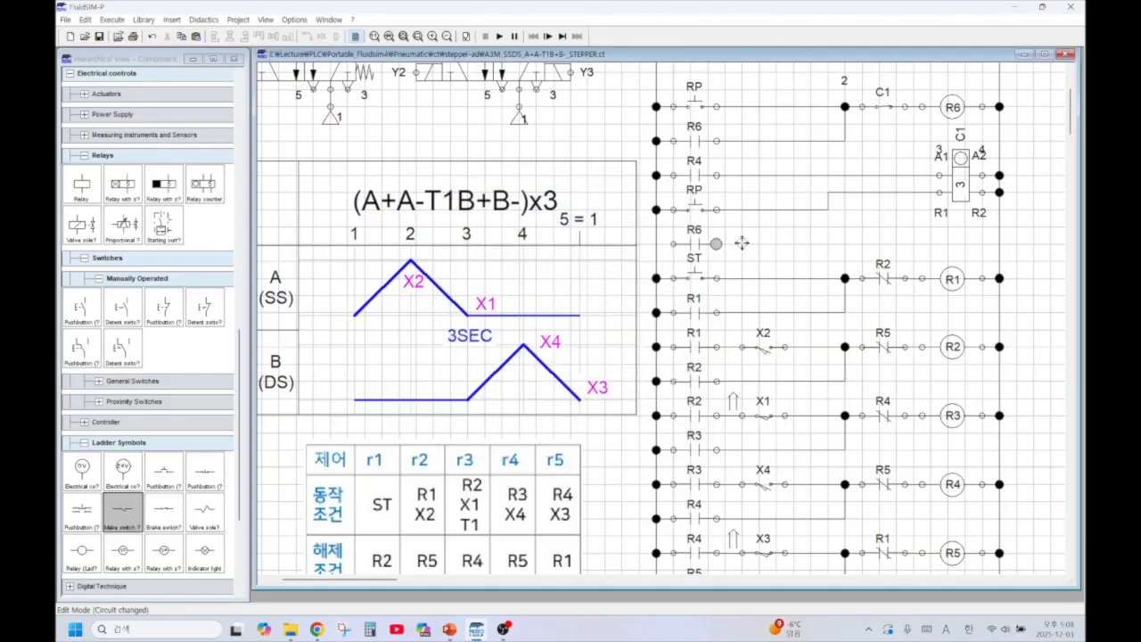
drag(742, 278, 656, 244)
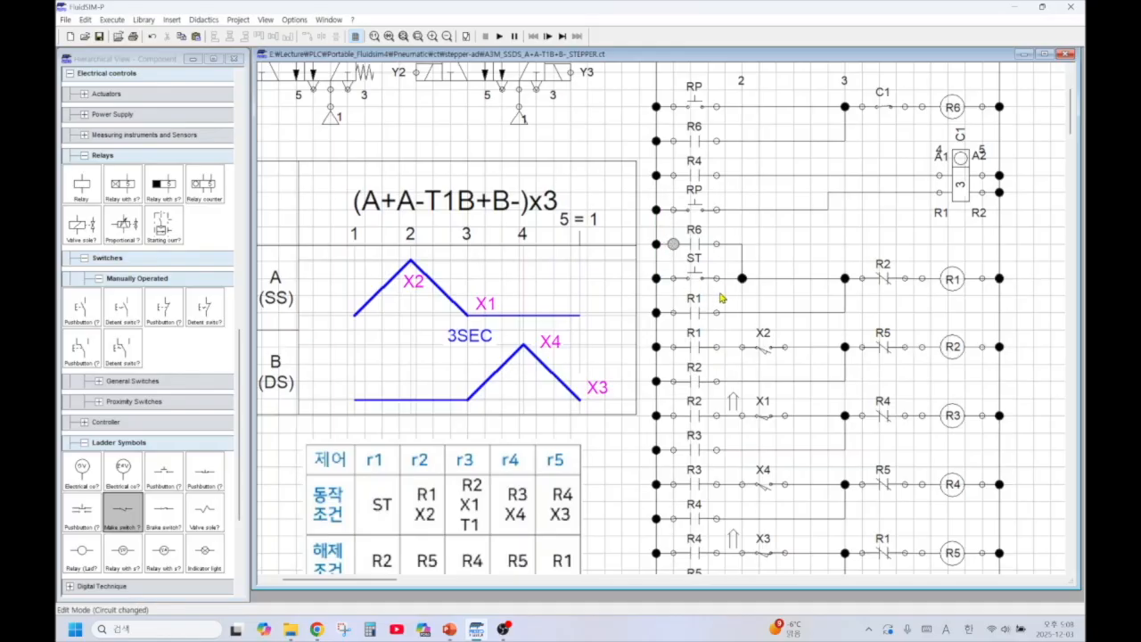
Add a make contact labelled R7 above the first RP rung and connect it to the 24V rail
scroll(720, 288, up, 2)
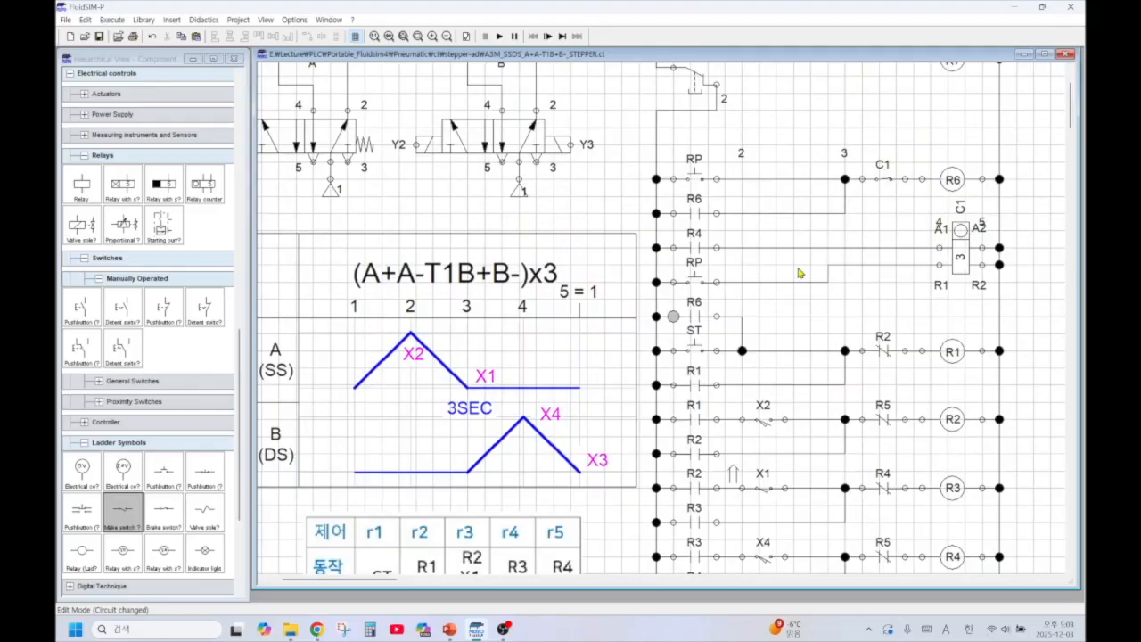
scroll(824, 299, up, 2)
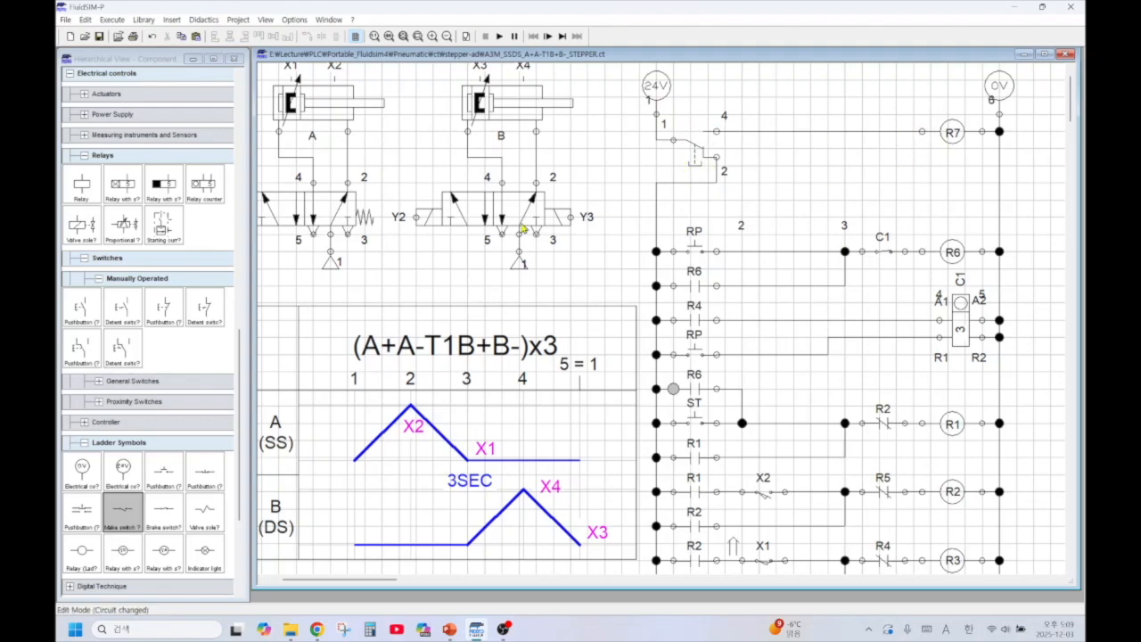
drag(143, 515, 696, 225)
double_click(694, 225)
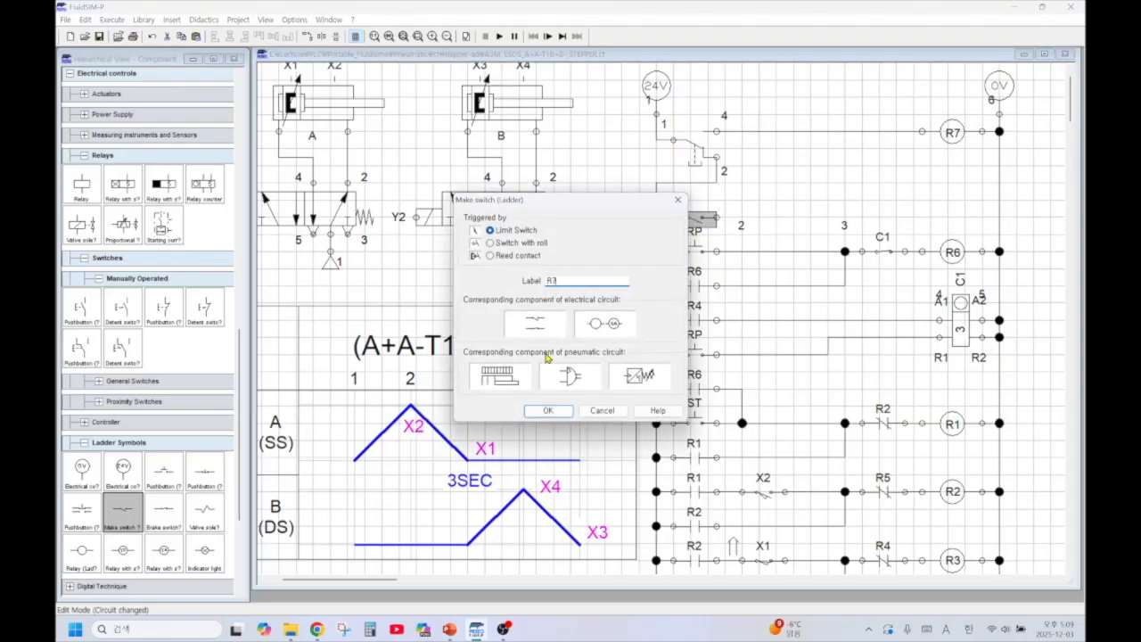
click(550, 411)
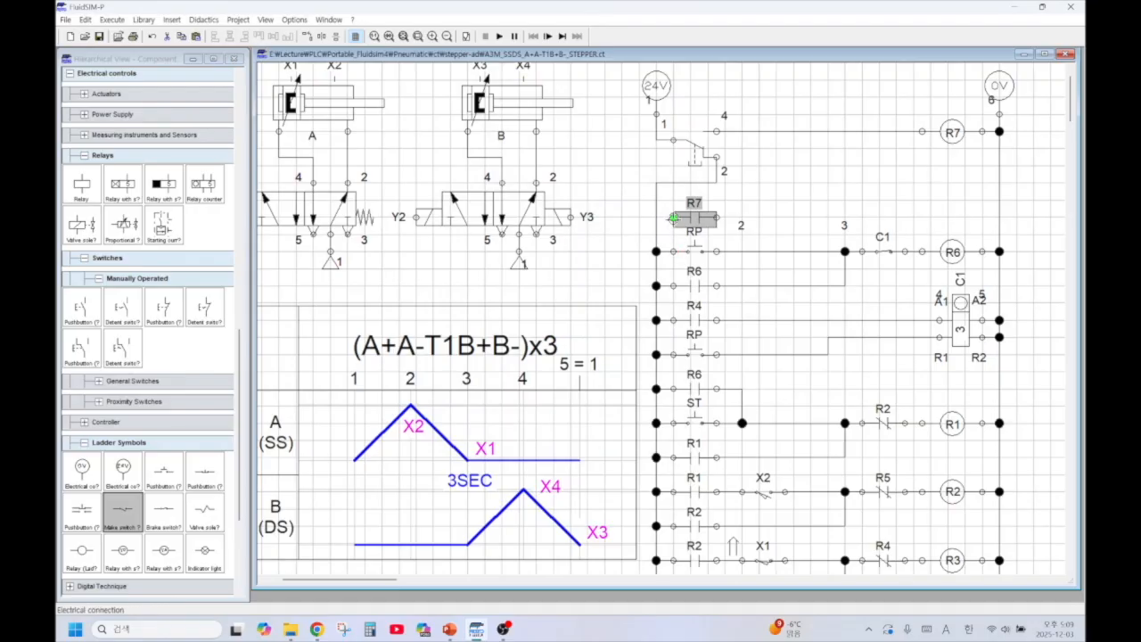
drag(673, 216, 656, 216)
Try to wire the R7 contact to the line feeding solenoid Y3, and delete that connection
scroll(758, 214, down, 2)
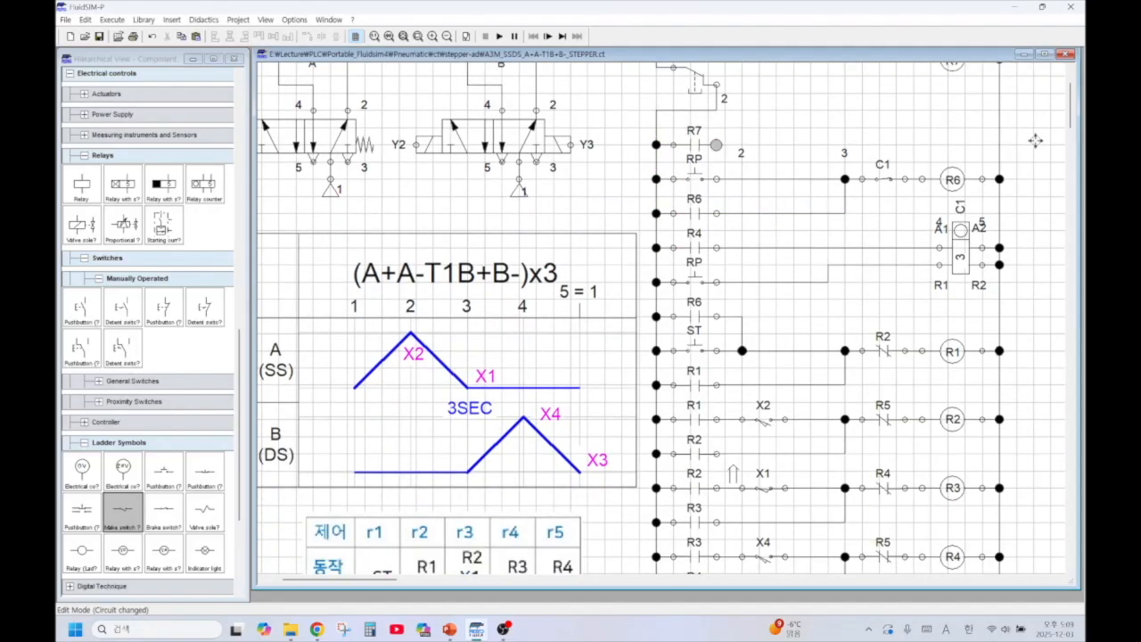
scroll(1025, 307, down, 9)
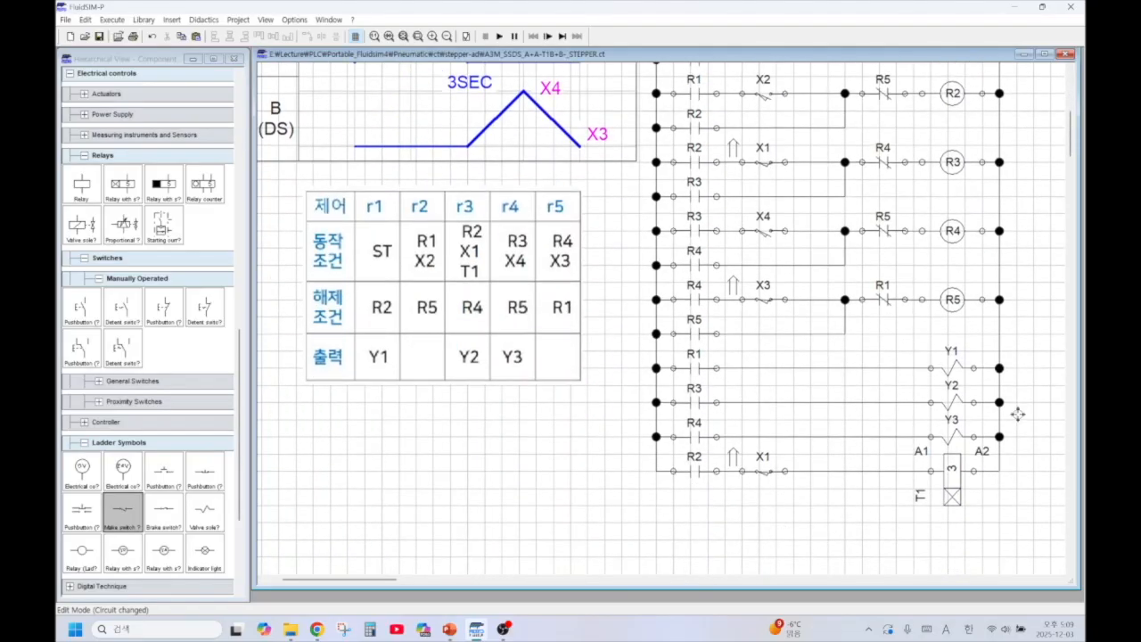
mouse_move(894, 437)
mouse_down()
mouse_move(919, 224)
mouse_move(896, 198)
mouse_move(1038, 212)
mouse_move(1021, 424)
mouse_move(1019, 413)
mouse_up()
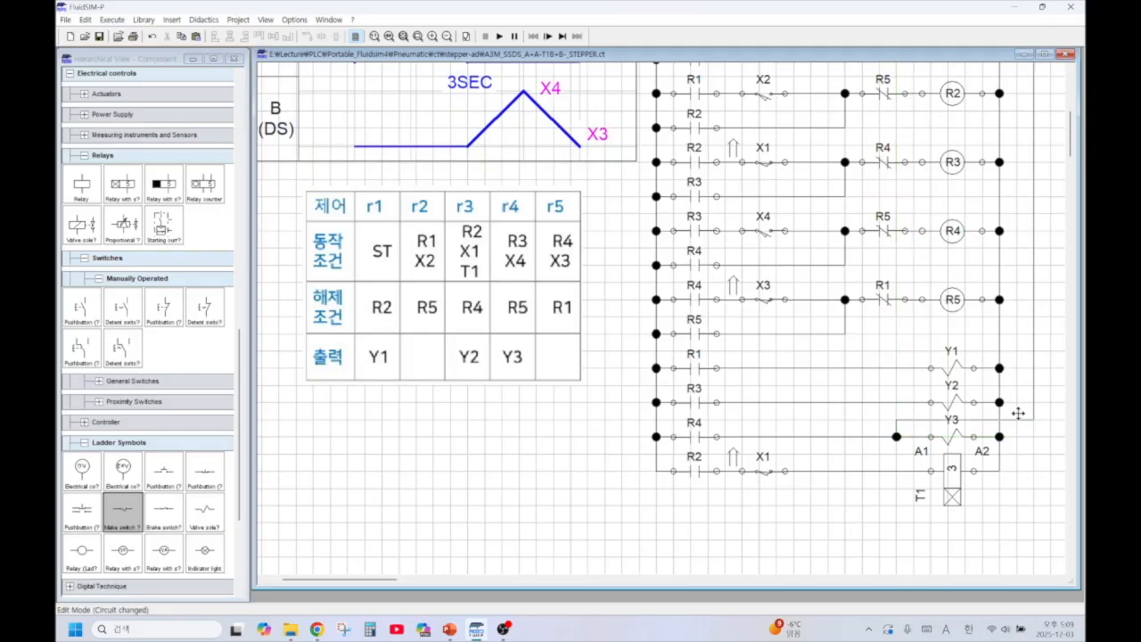
scroll(1052, 306, up, 8)
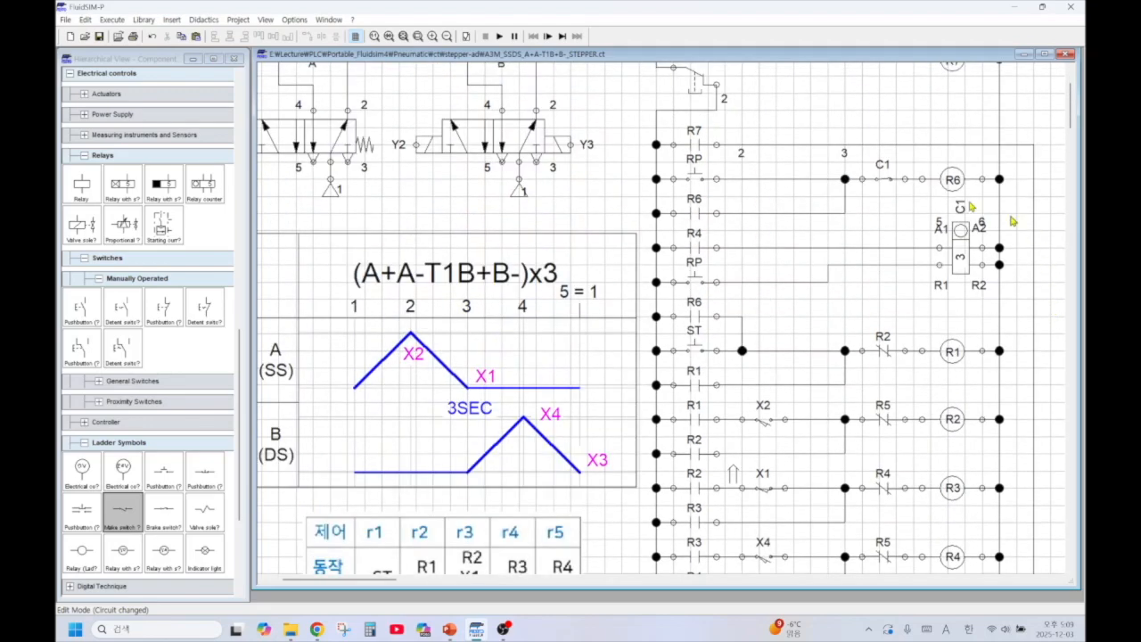
scroll(878, 228, down, 7)
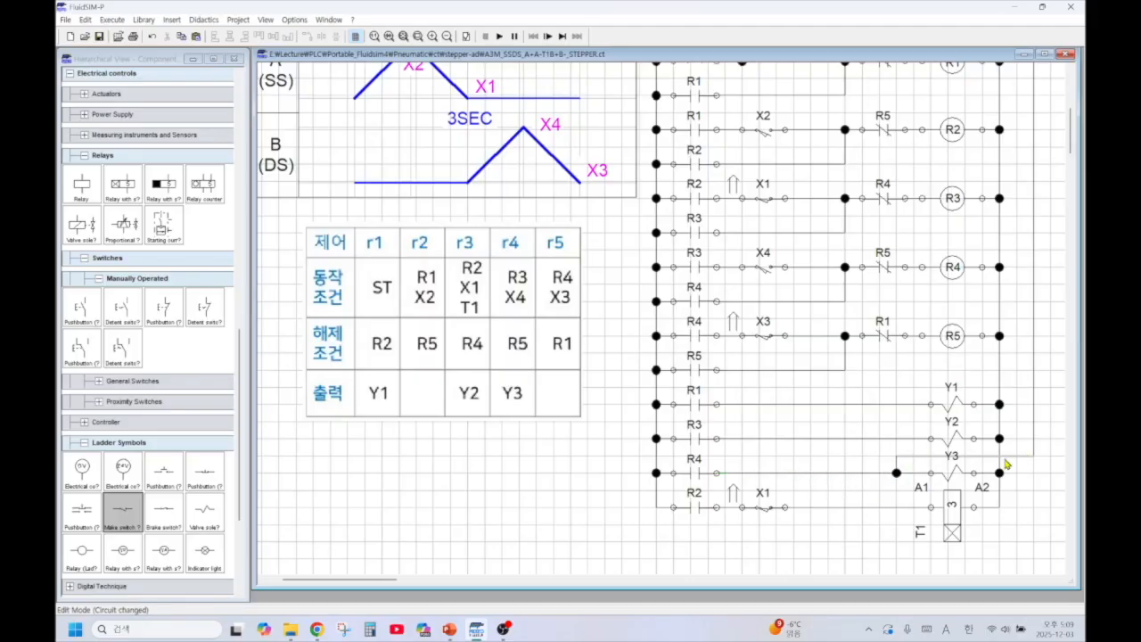
scroll(999, 377, up, 2)
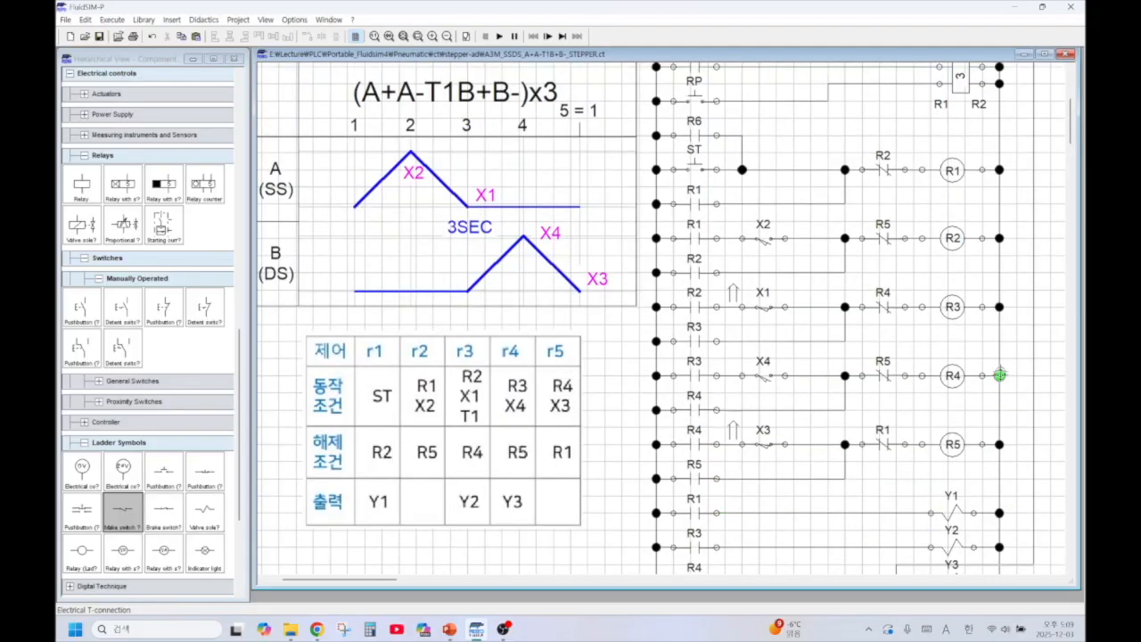
scroll(927, 435, down, 3)
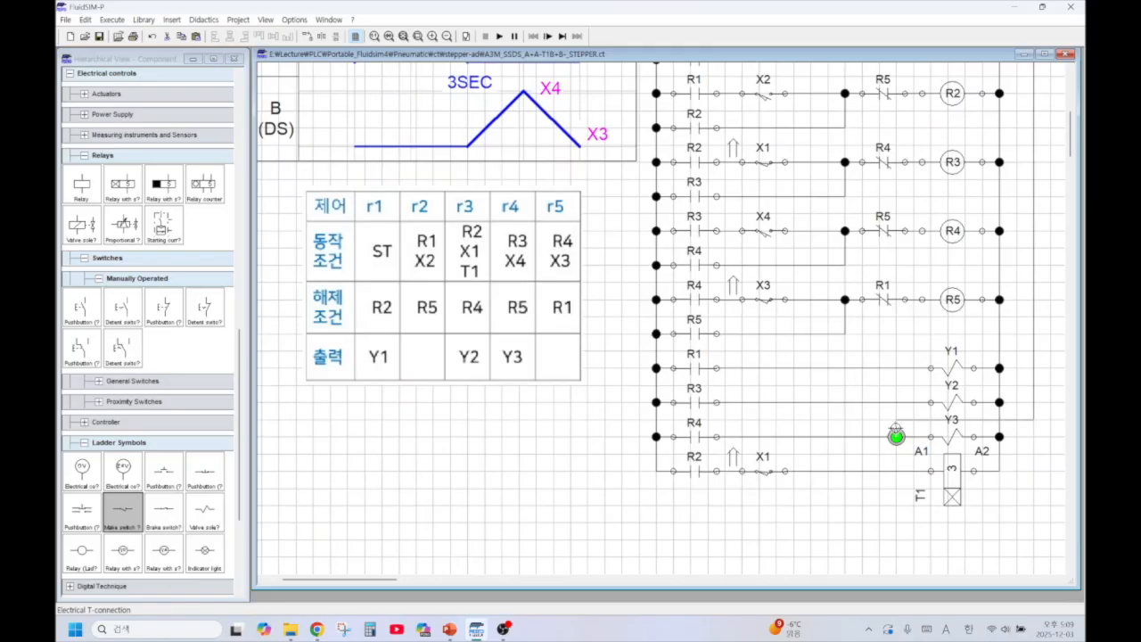
key(Delete)
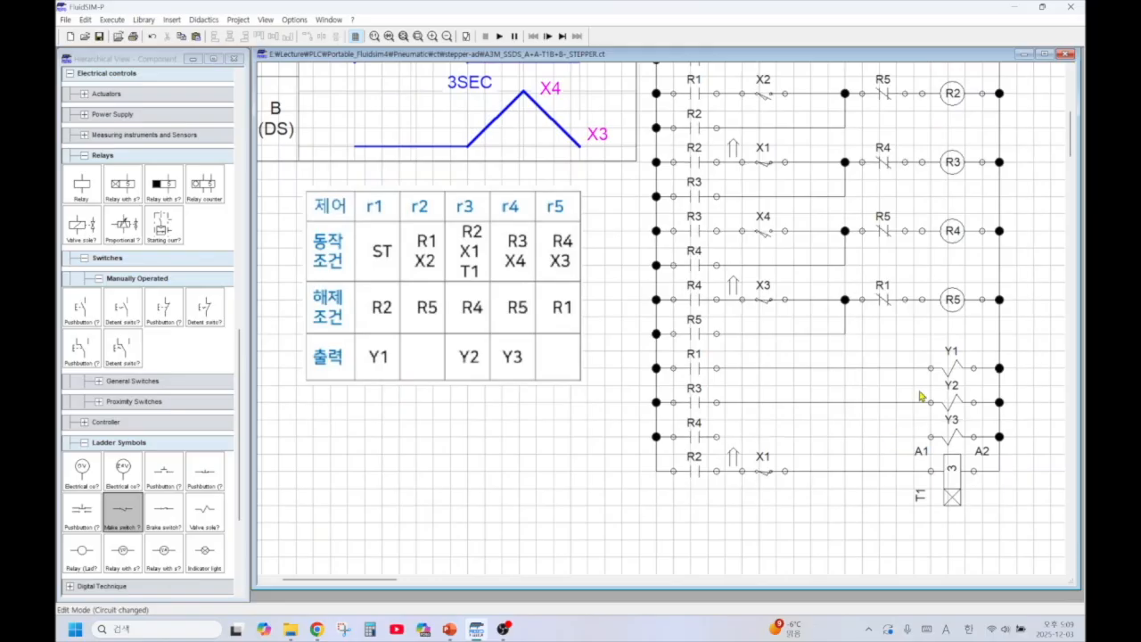
Wire the R7 contact's free end to the line feeding solenoid Y2, running the wire outside the 0V rail
scroll(902, 310, up, 6)
scroll(895, 235, up, 1)
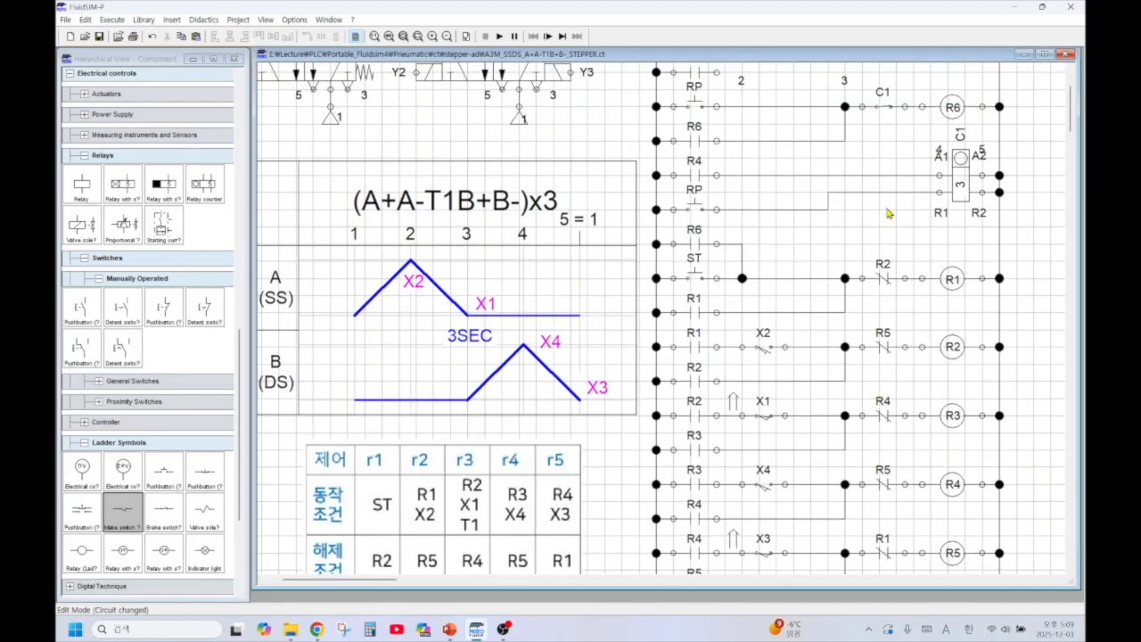
scroll(768, 196, up, 1)
scroll(892, 339, down, 6)
drag(928, 445, 897, 475)
drag(897, 337, 1049, 338)
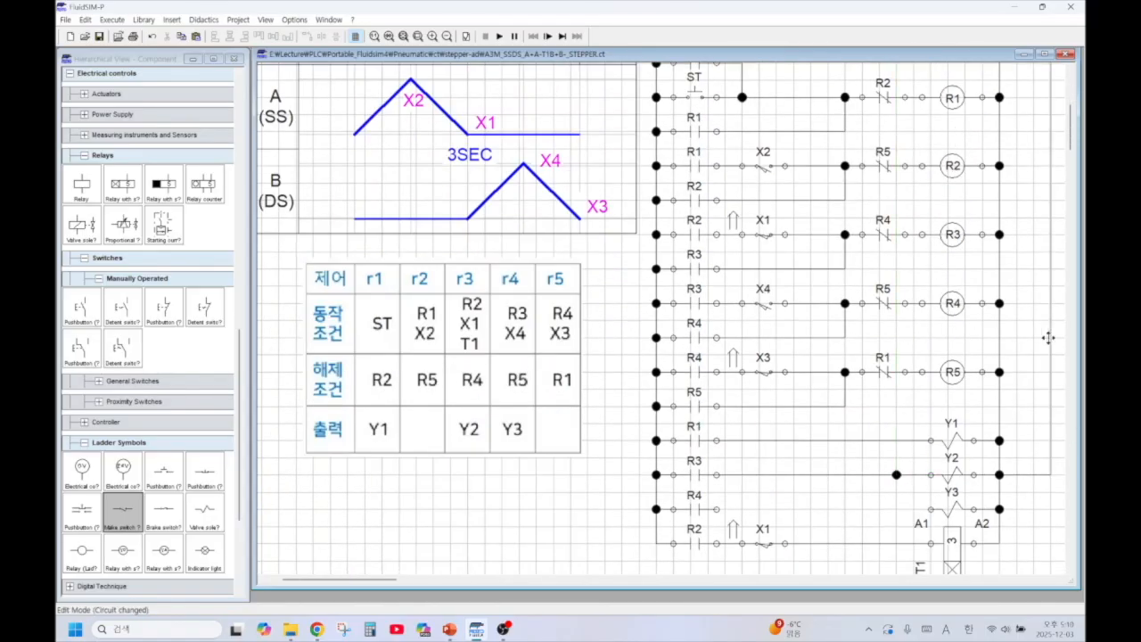
Reroute the R7 wire so it passes just above solenoid Y2 and runs closer to the 0V rail
drag(1029, 475, 1026, 449)
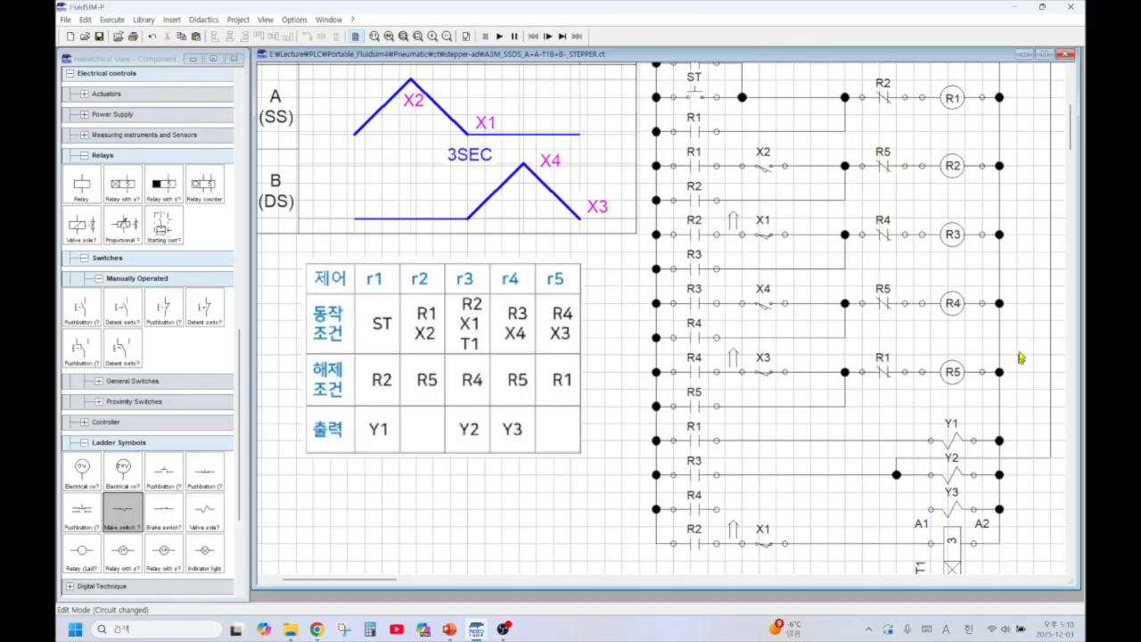
scroll(1025, 339, up, 4)
drag(1046, 261, 1014, 277)
scroll(1032, 270, up, 5)
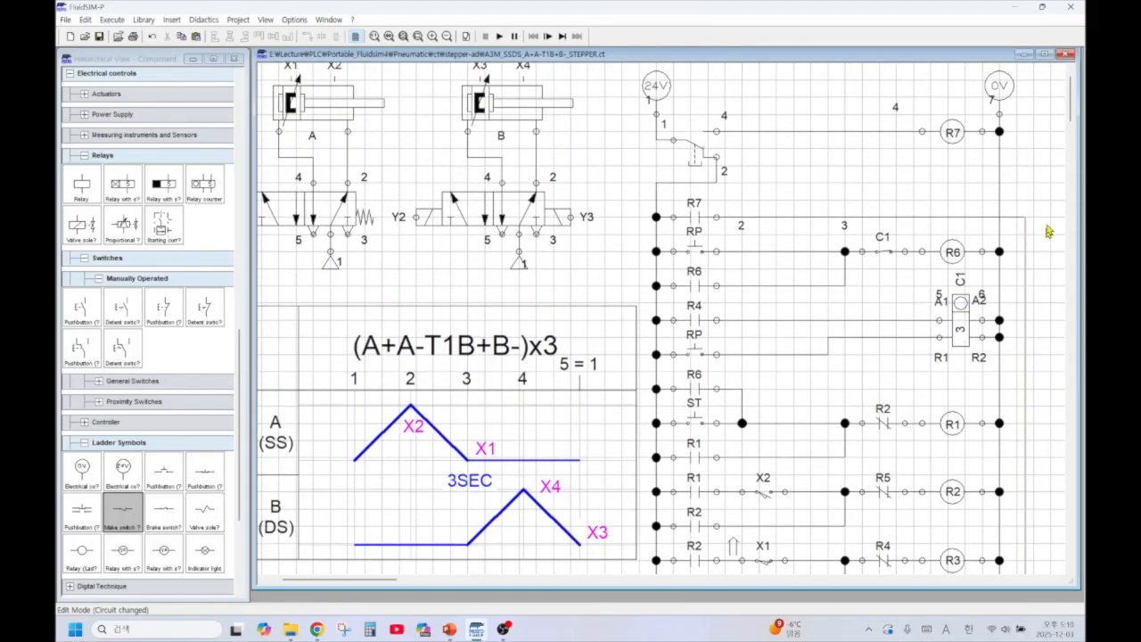
Hide the current path numbering and switching elements table
click(264, 20)
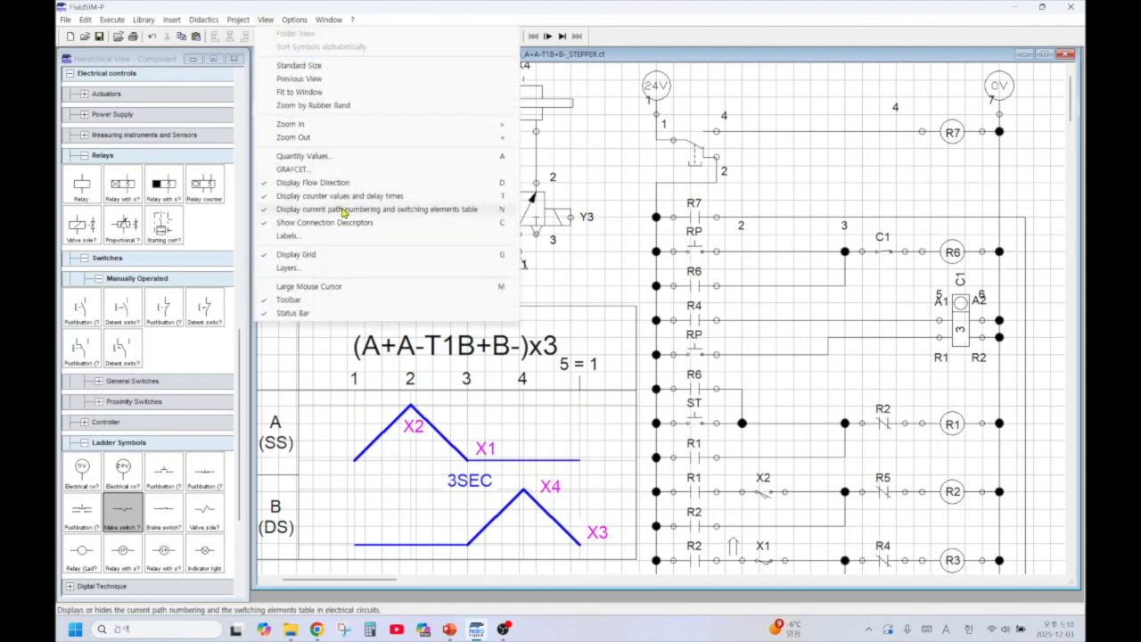
click(344, 210)
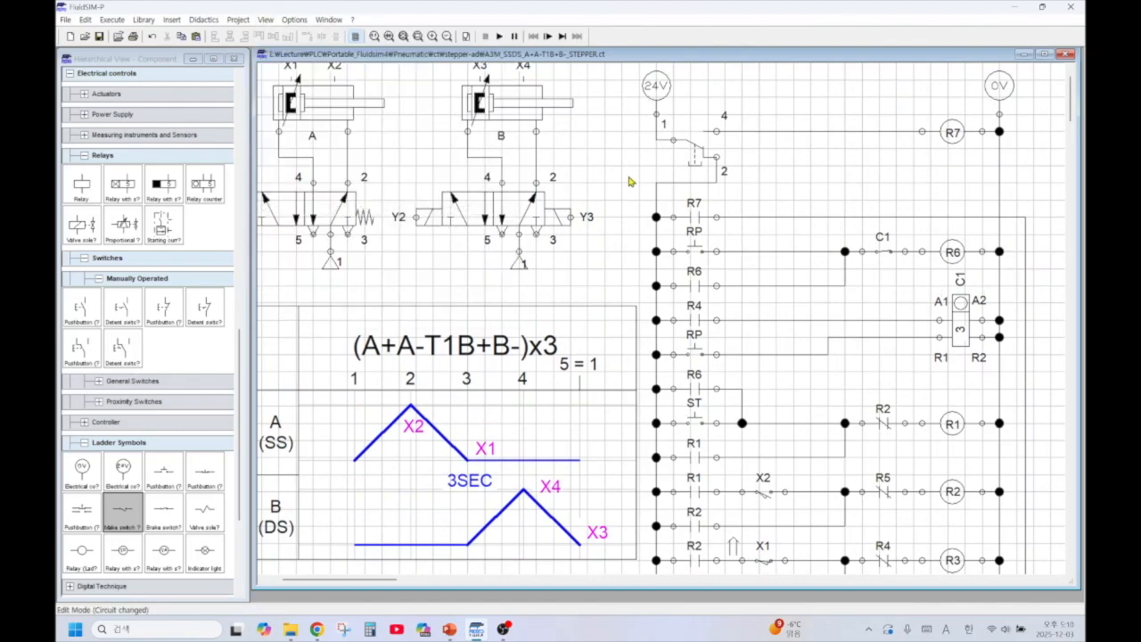
Run the simulation, actuate pushbutton ST, and follow the current flow down to the solenoid and timer T1 rungs
scroll(629, 181, up, 1)
mouse_move(366, 586)
mouse_down()
mouse_move(344, 586)
mouse_move(357, 586)
mouse_up()
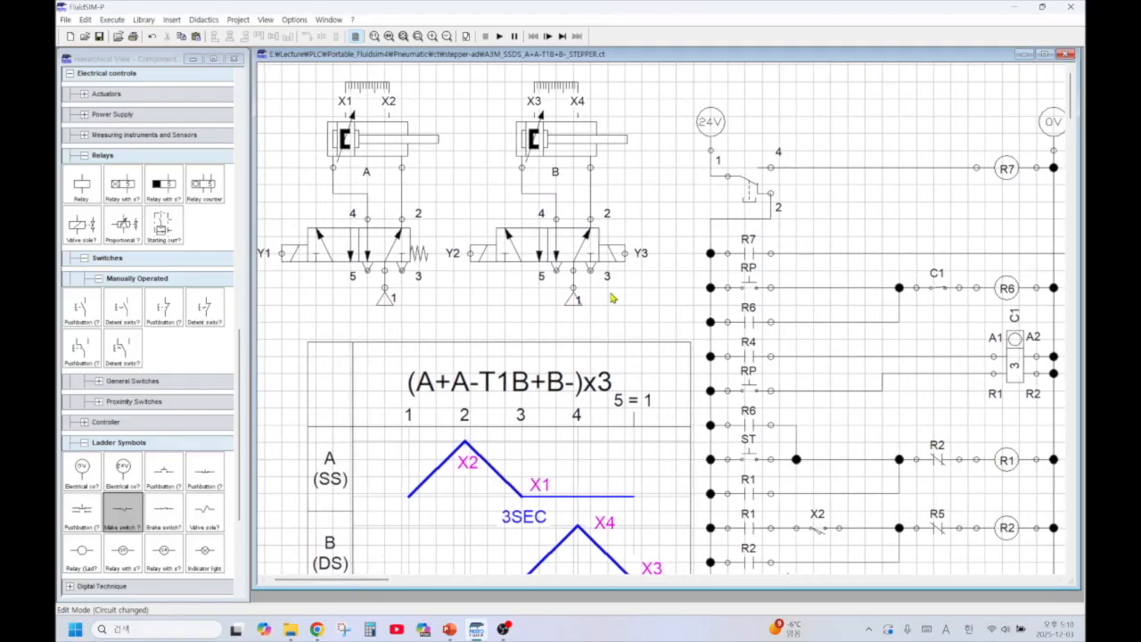
click(499, 36)
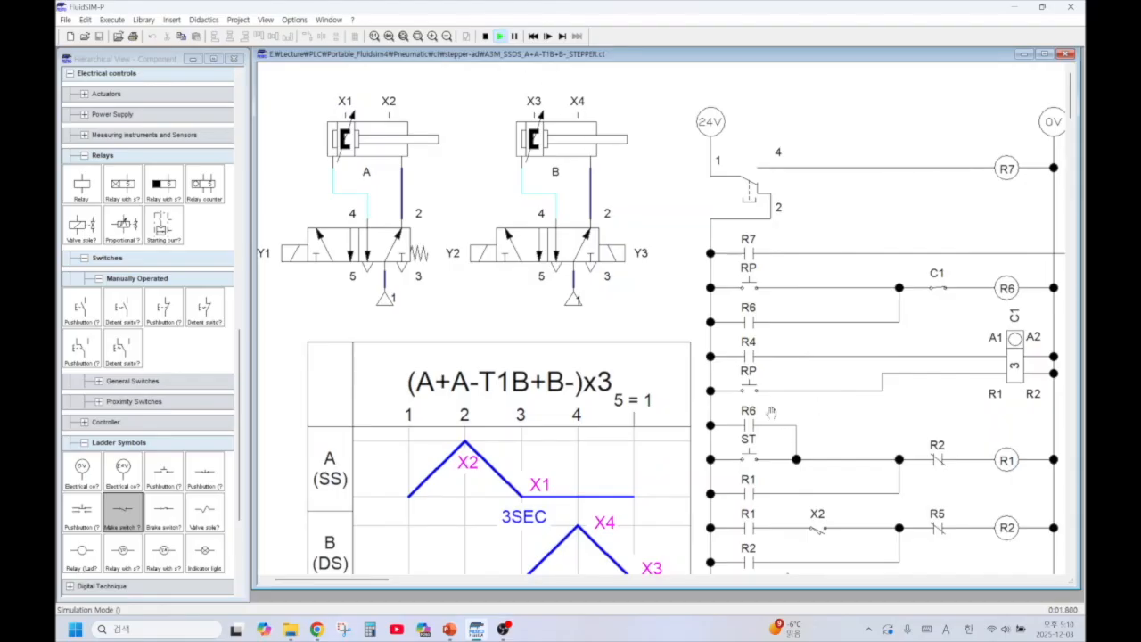
click(756, 448)
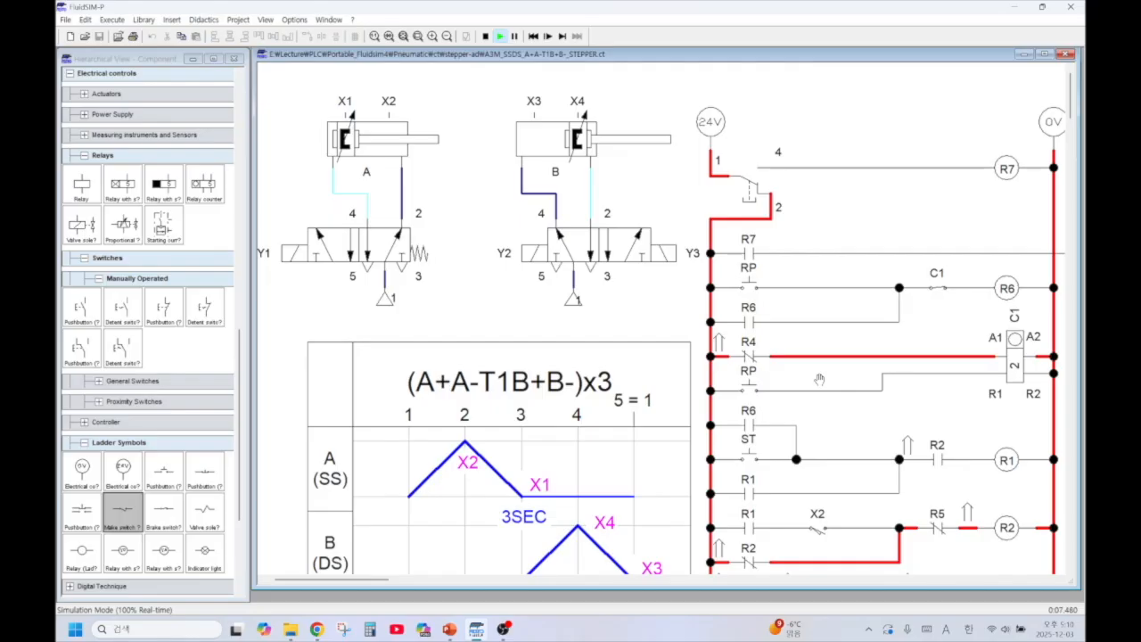
scroll(818, 379, down, 10)
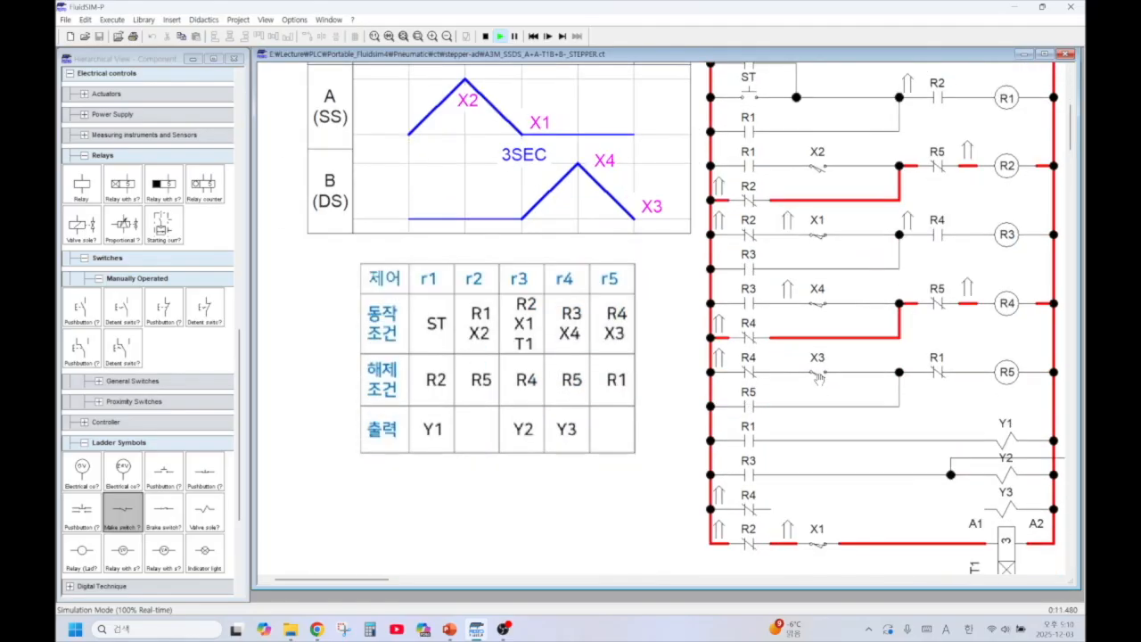
scroll(818, 378, down, 2)
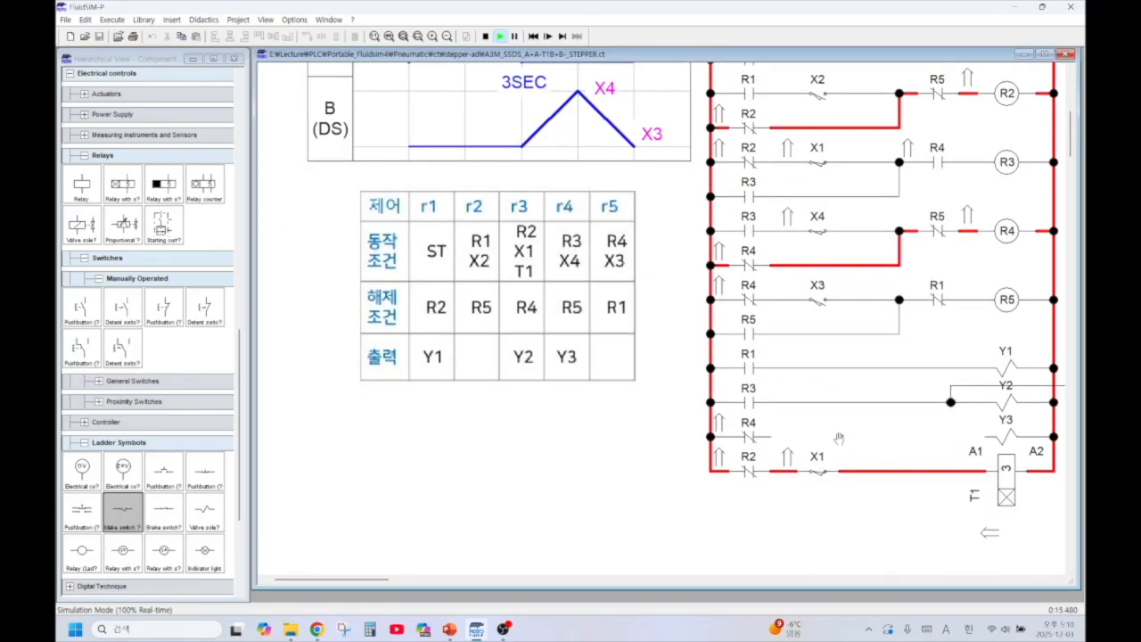
Stop the simulation and wire the R4 contact's free end to solenoid Y3 in its rung
click(484, 37)
drag(772, 437, 984, 436)
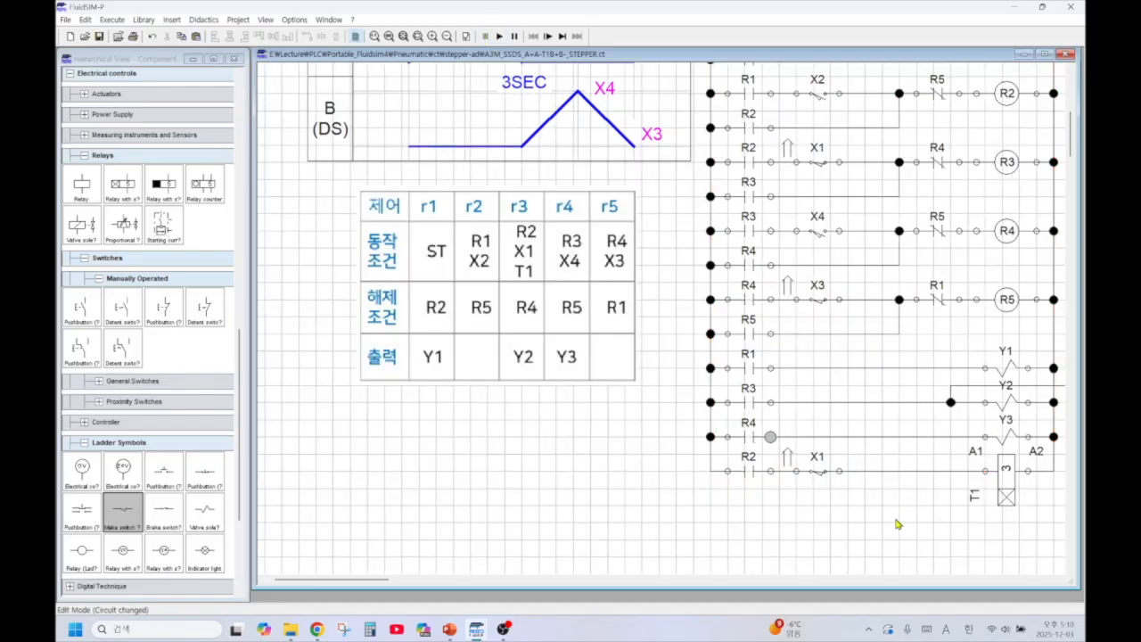
Run the simulation and actuate pushbutton ST to test a single cycle of cylinders A and B
scroll(869, 481, up, 10)
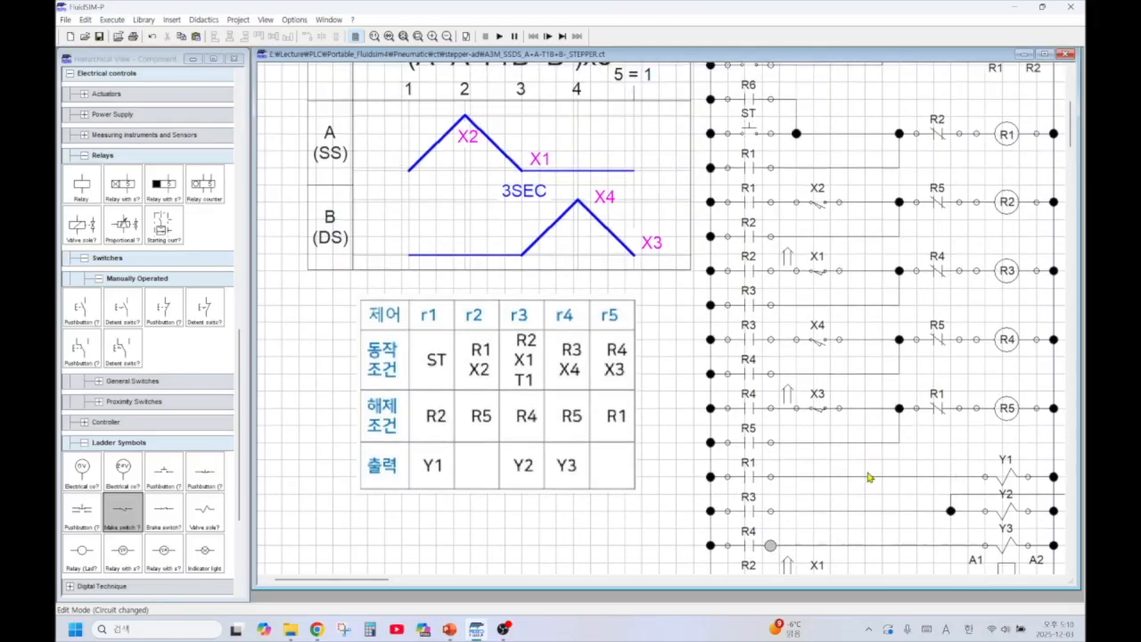
scroll(869, 478, up, 2)
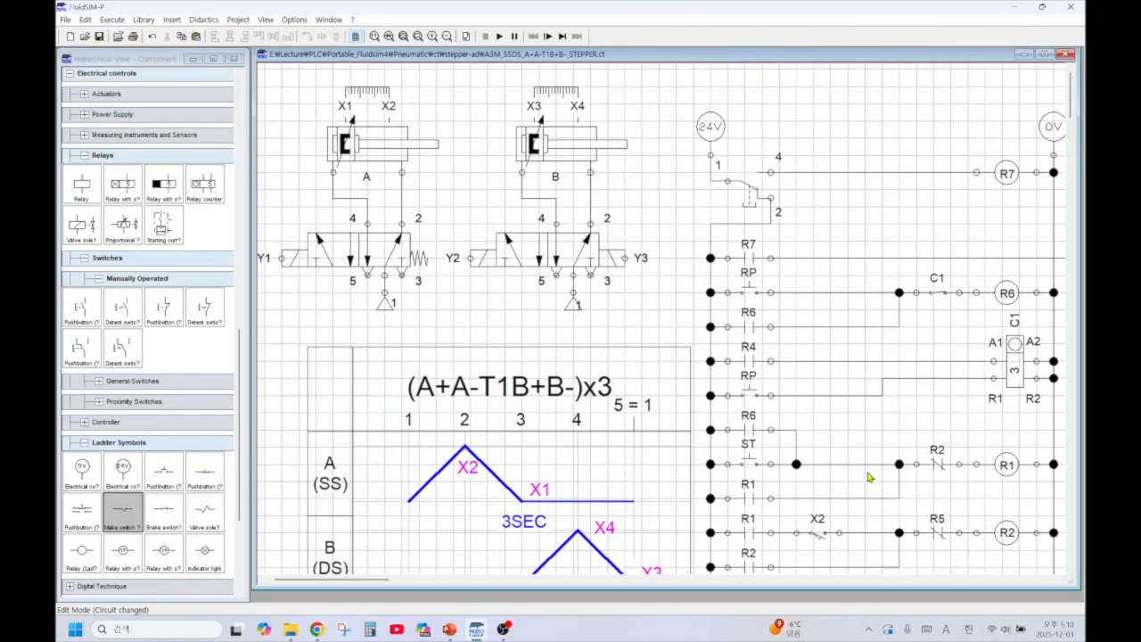
click(500, 37)
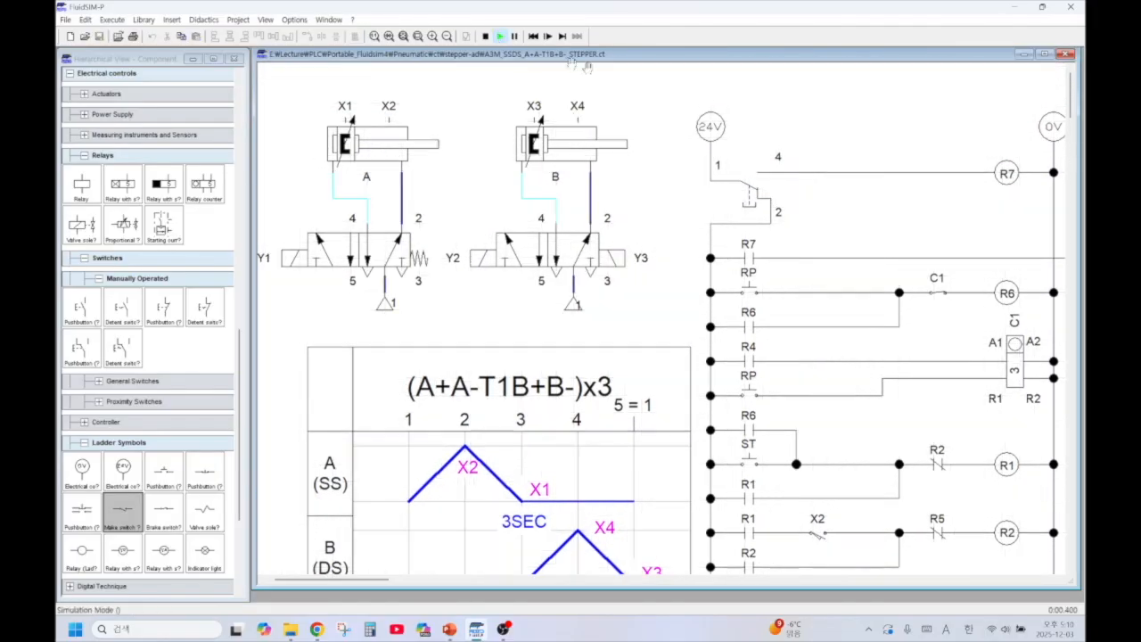
click(760, 441)
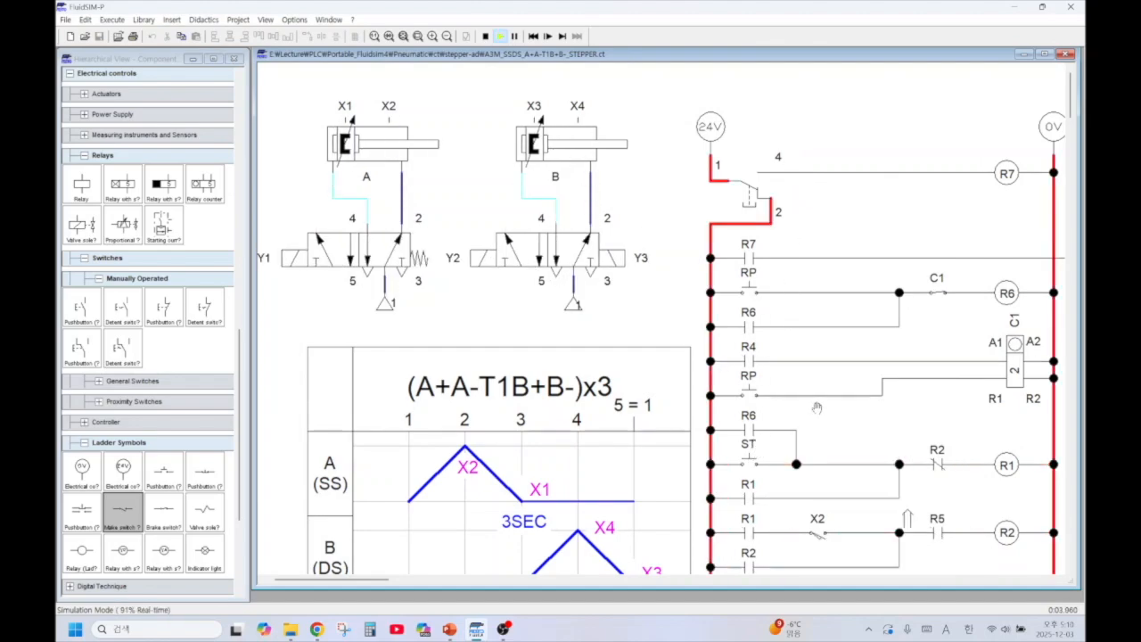
Actuate pushbutton RP to test the repeat cycles, switch the changeover reset switch above the ladder over and back, and stop the simulation
click(753, 287)
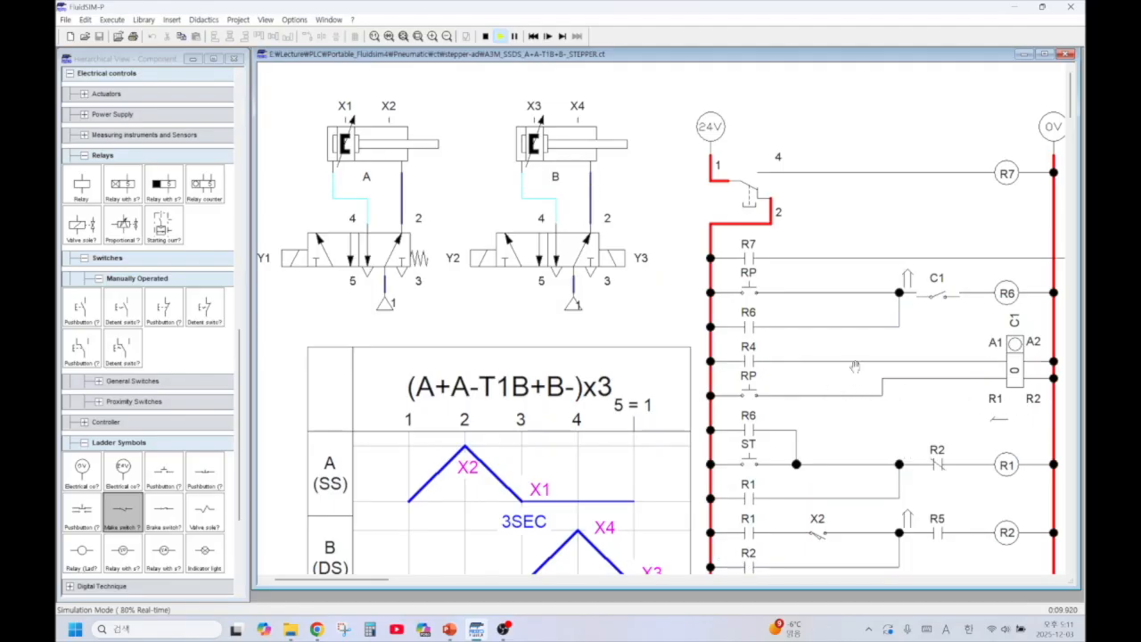
click(756, 384)
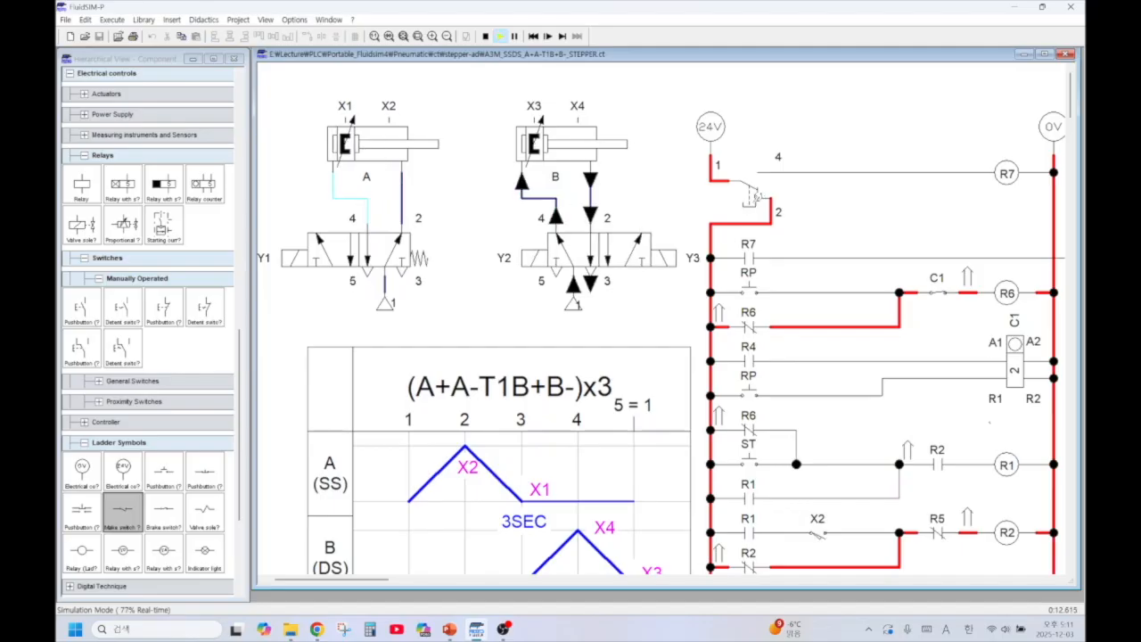
click(756, 196)
click(756, 195)
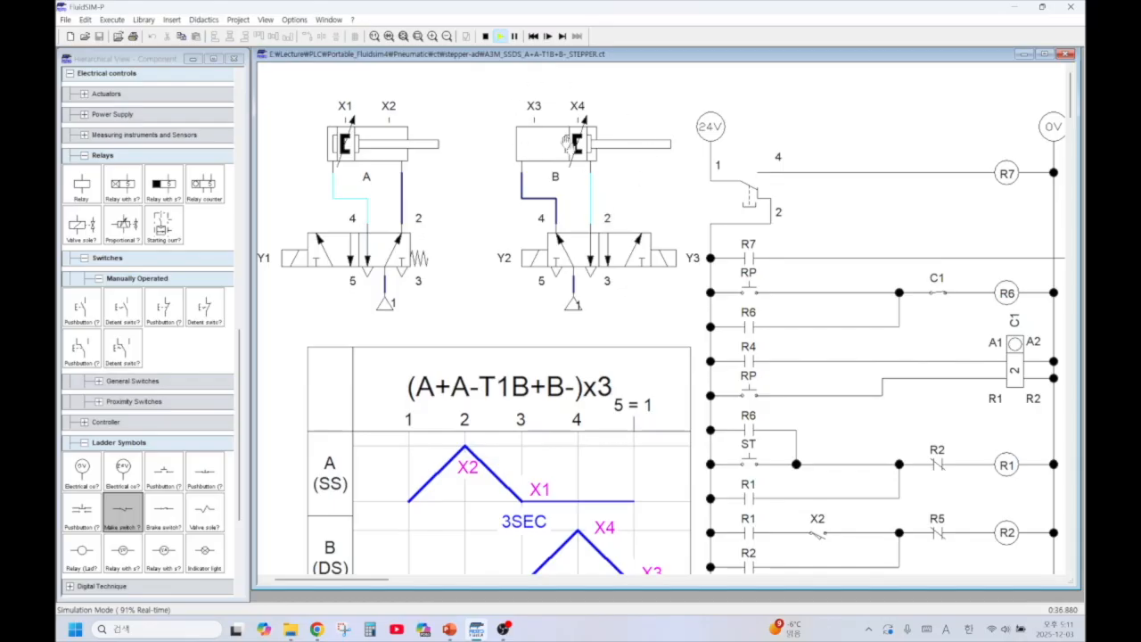
click(485, 36)
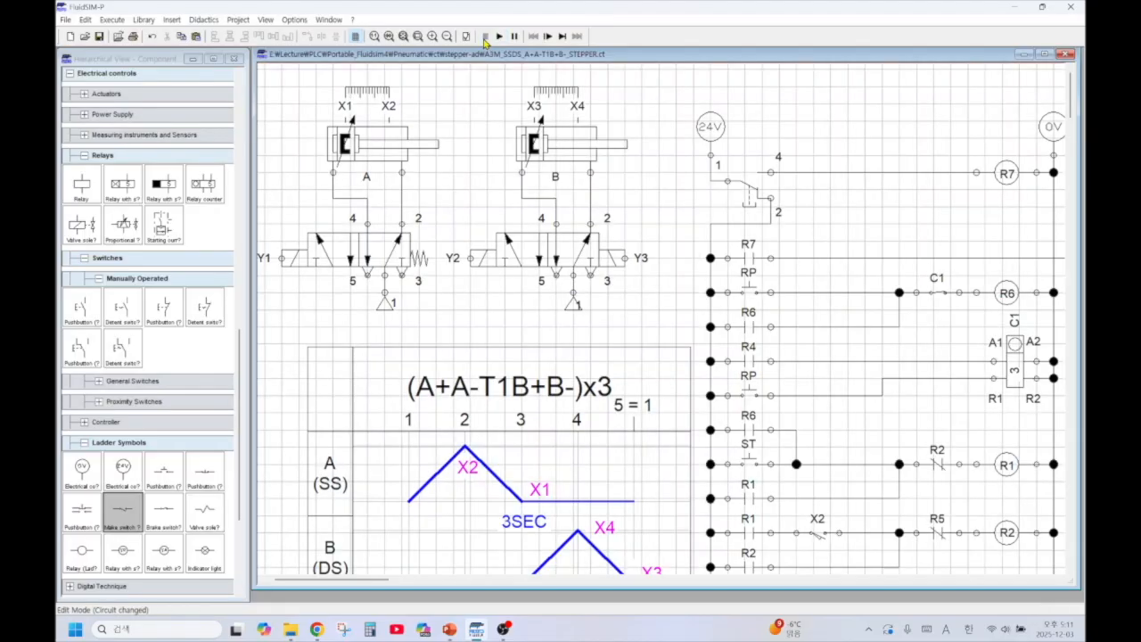
Run the simulation again, actuate RP once to watch the repeat count, and stop it
click(500, 39)
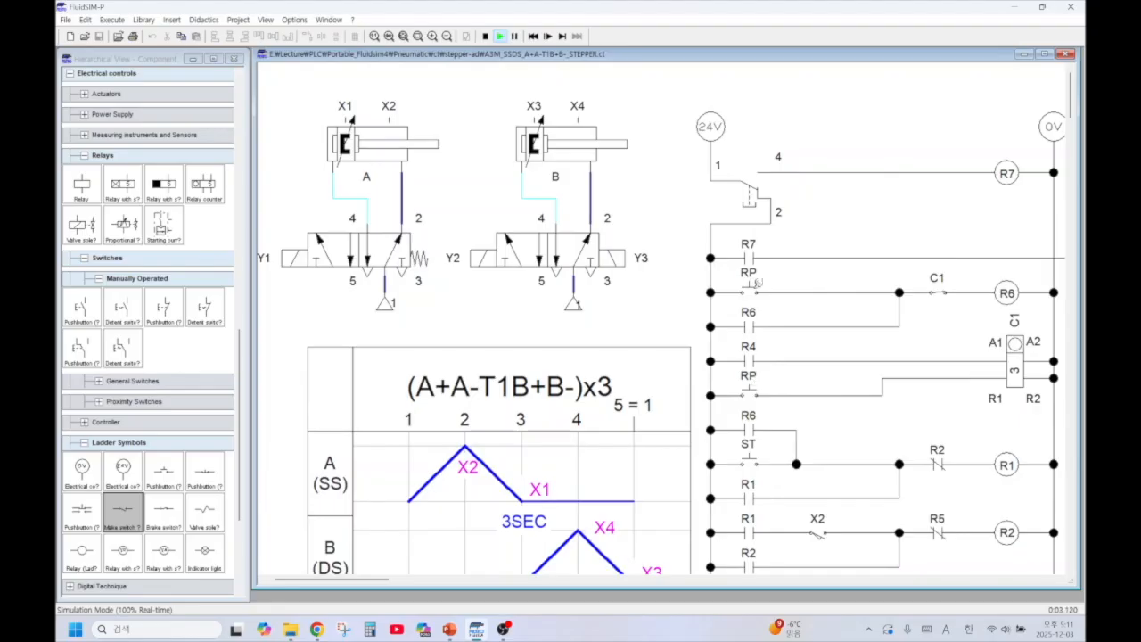
click(757, 284)
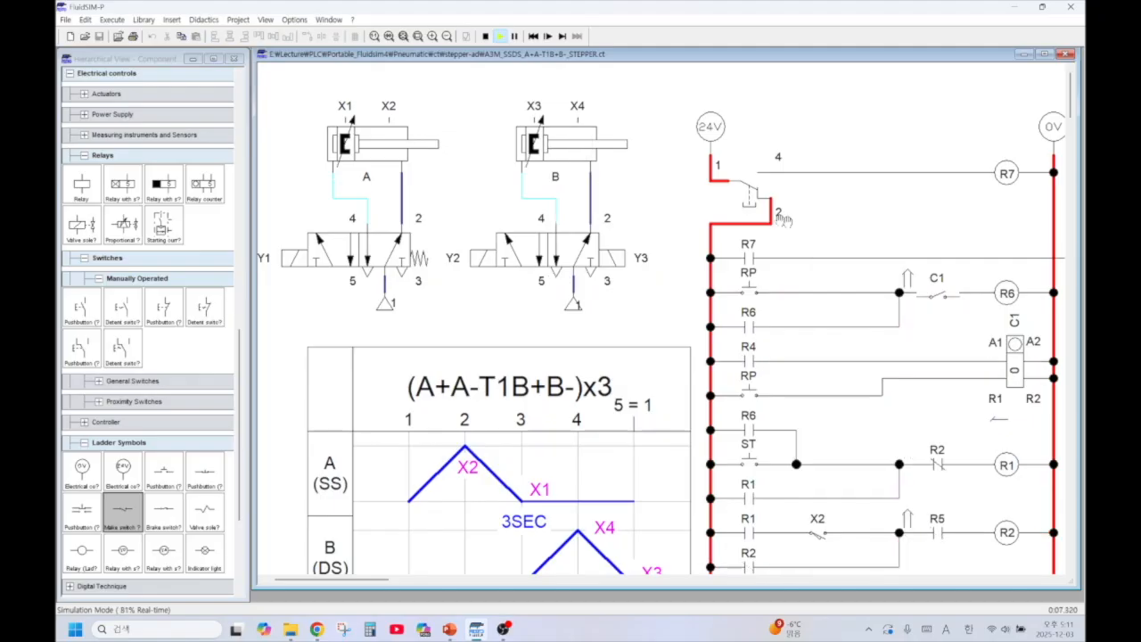
click(486, 37)
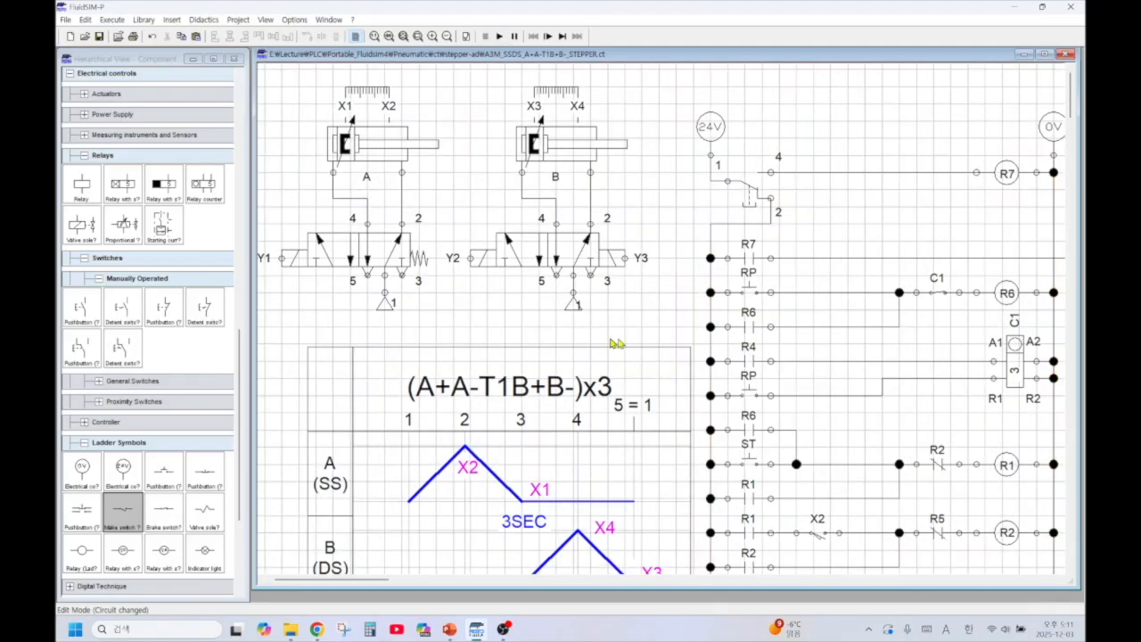
Replace the line between X1 and the junction in relay R3's rung with a ladder make switch
scroll(647, 337, down, 5)
scroll(605, 326, down, 7)
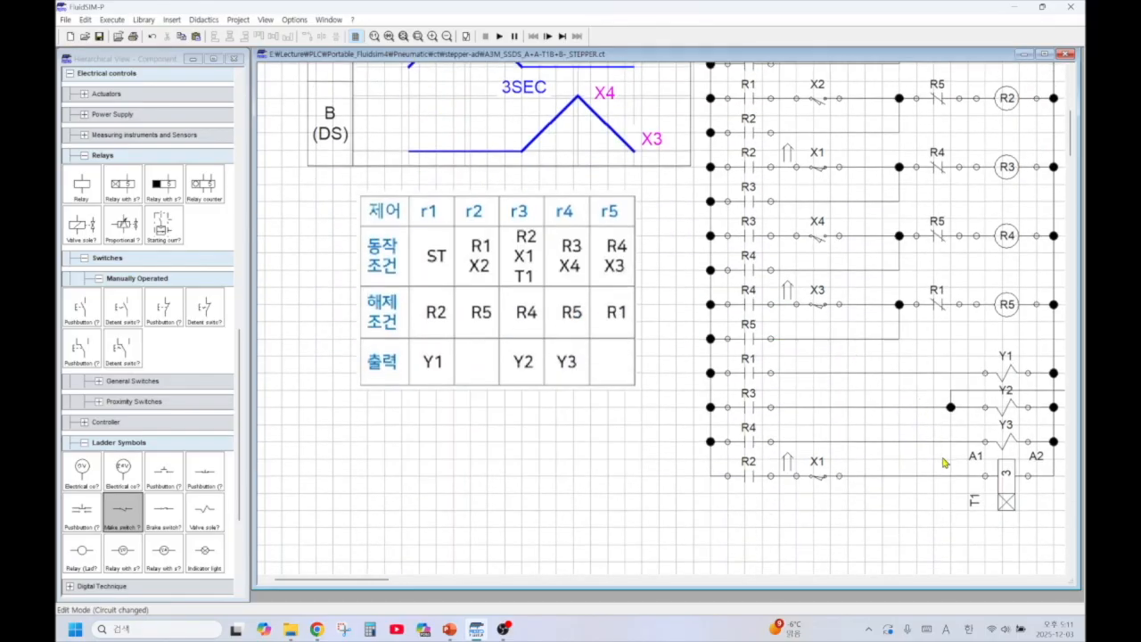
scroll(866, 427, up, 3)
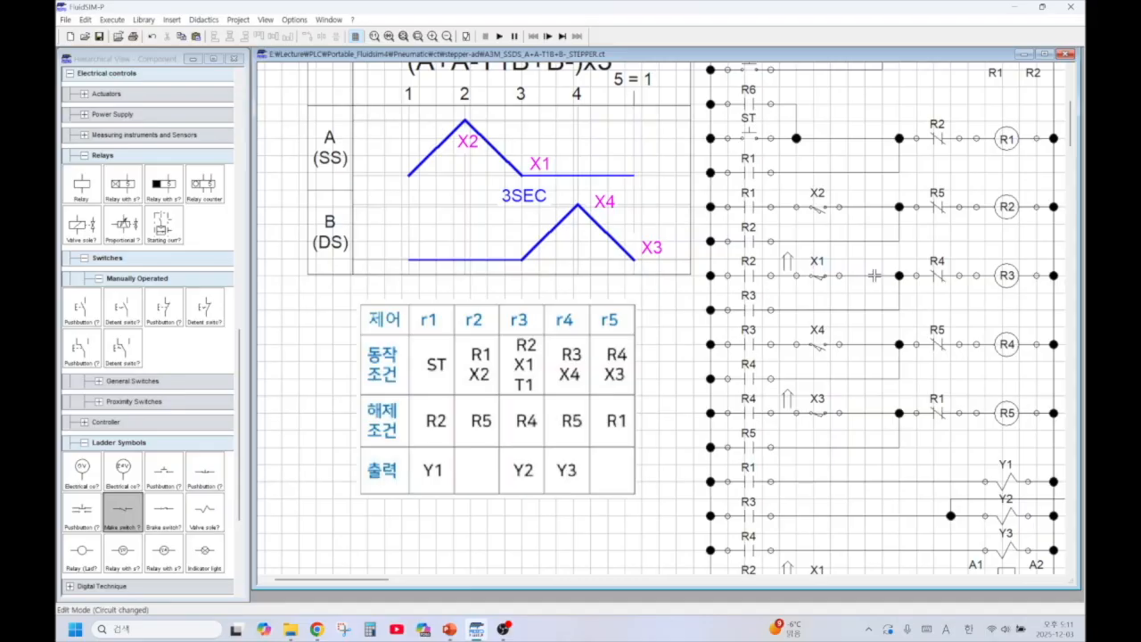
click(874, 276)
key(Delete)
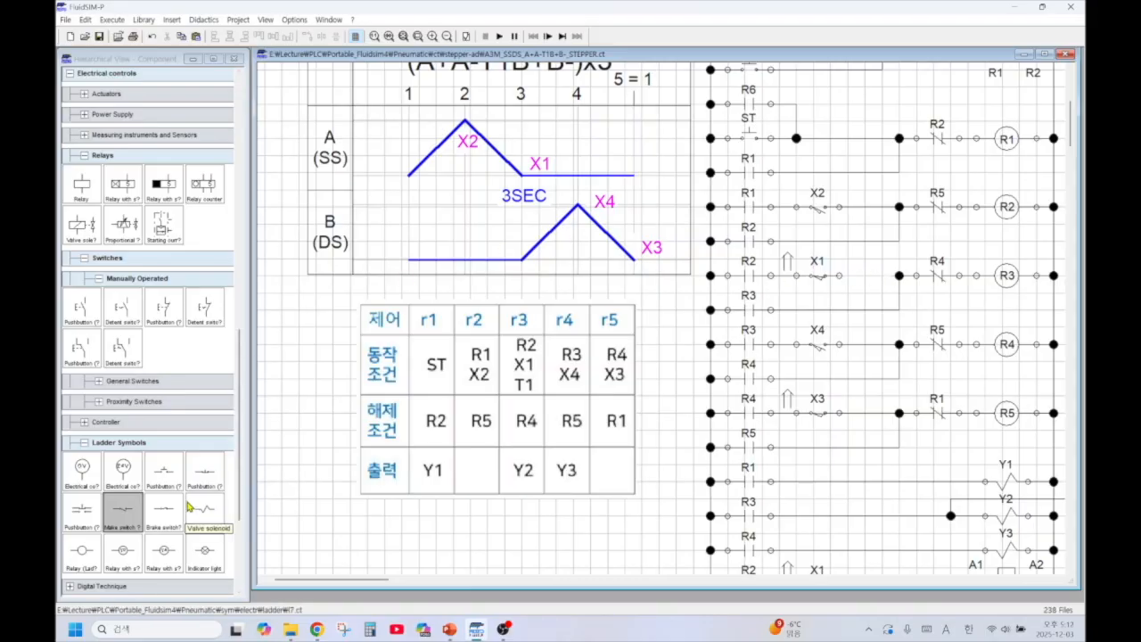
drag(132, 508, 874, 275)
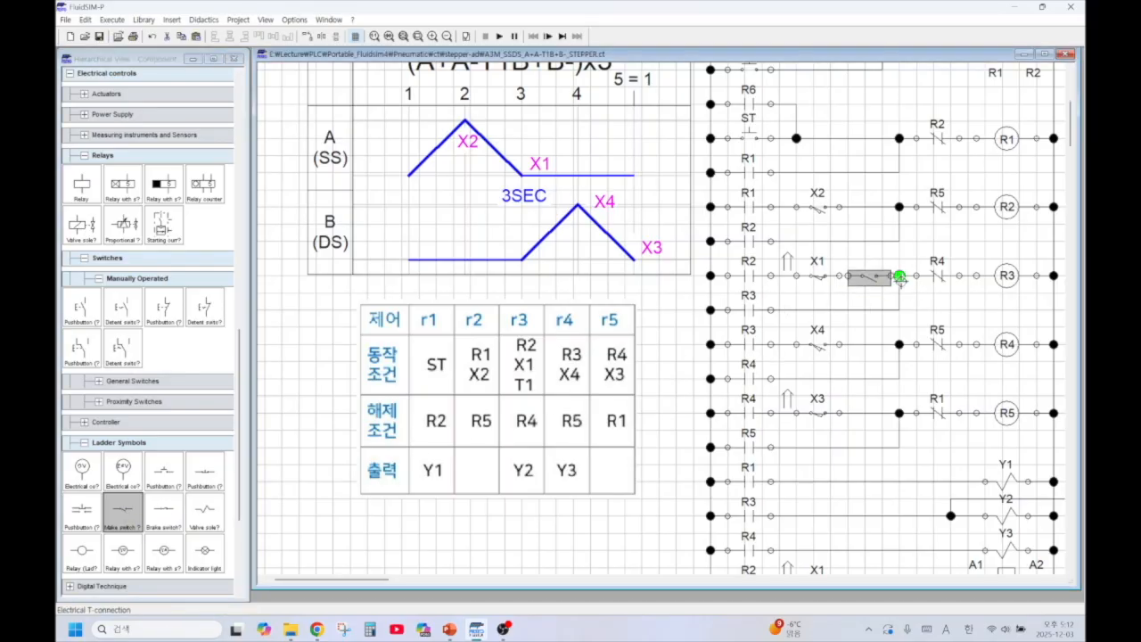
Shift switch X1 and the new make switch closer to the R2 contact so both fit before the junction in R3's rung
click(818, 279)
drag(819, 280, 849, 277)
click(857, 277)
click(873, 306)
Simulate repeat operation, check the current through the R3 and timer T1 rungs, and stop the simulation
scroll(780, 277, up, 8)
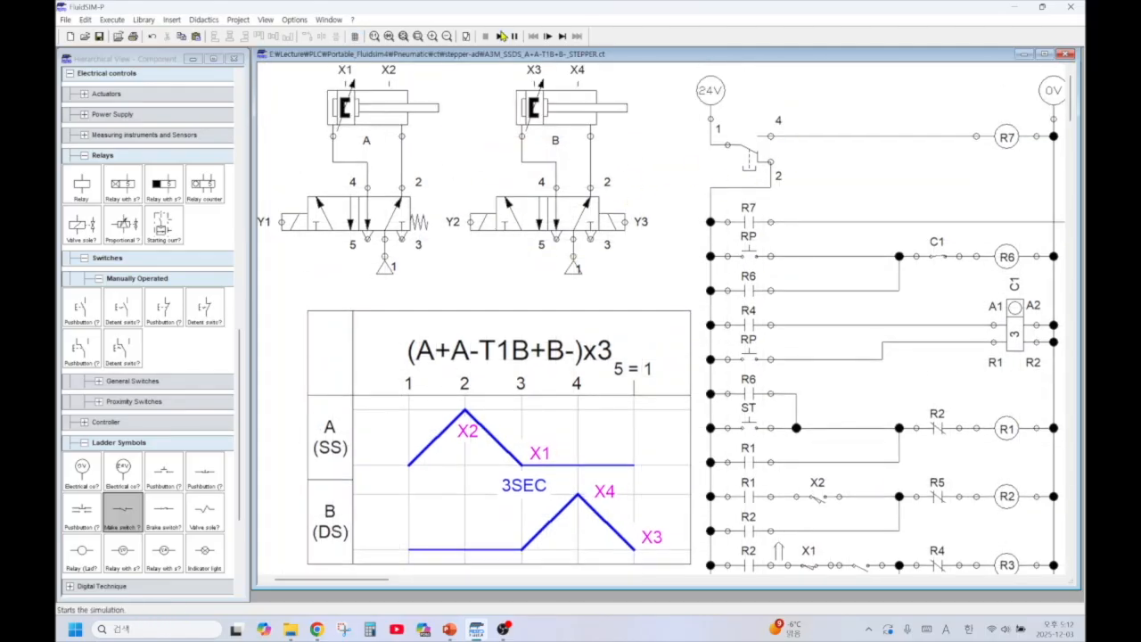
click(499, 36)
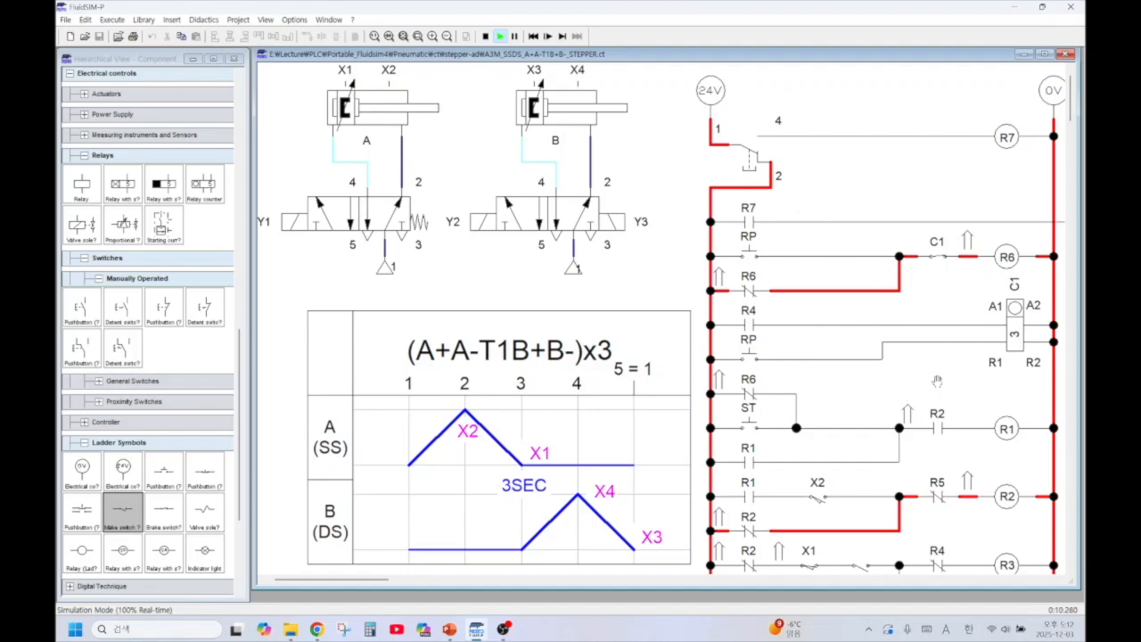
scroll(937, 381, down, 10)
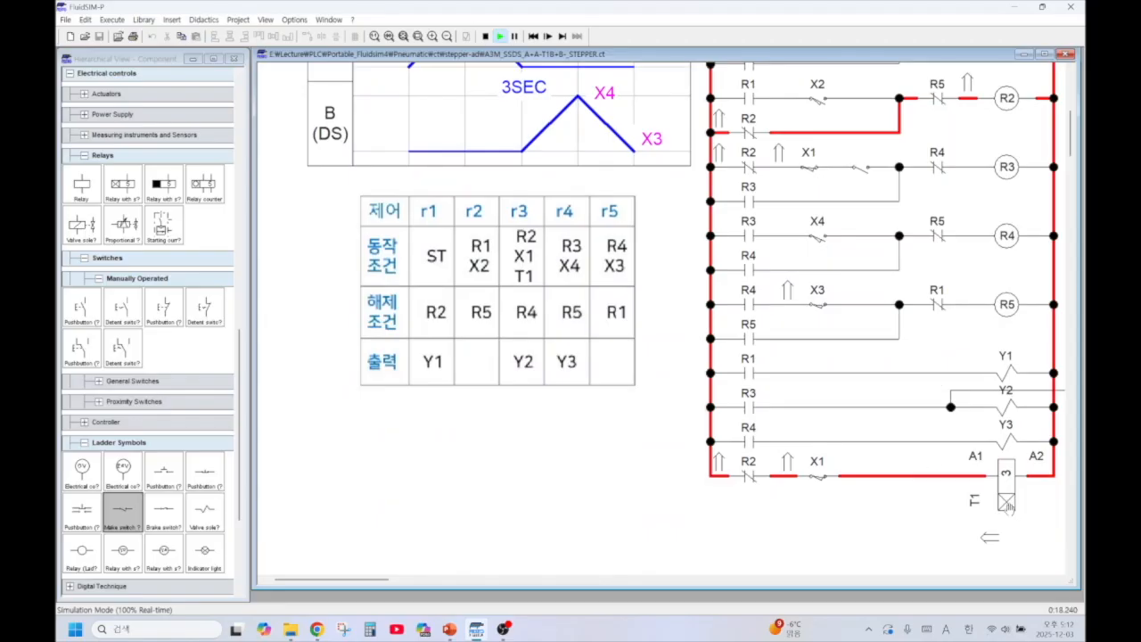
scroll(1008, 505, up, 5)
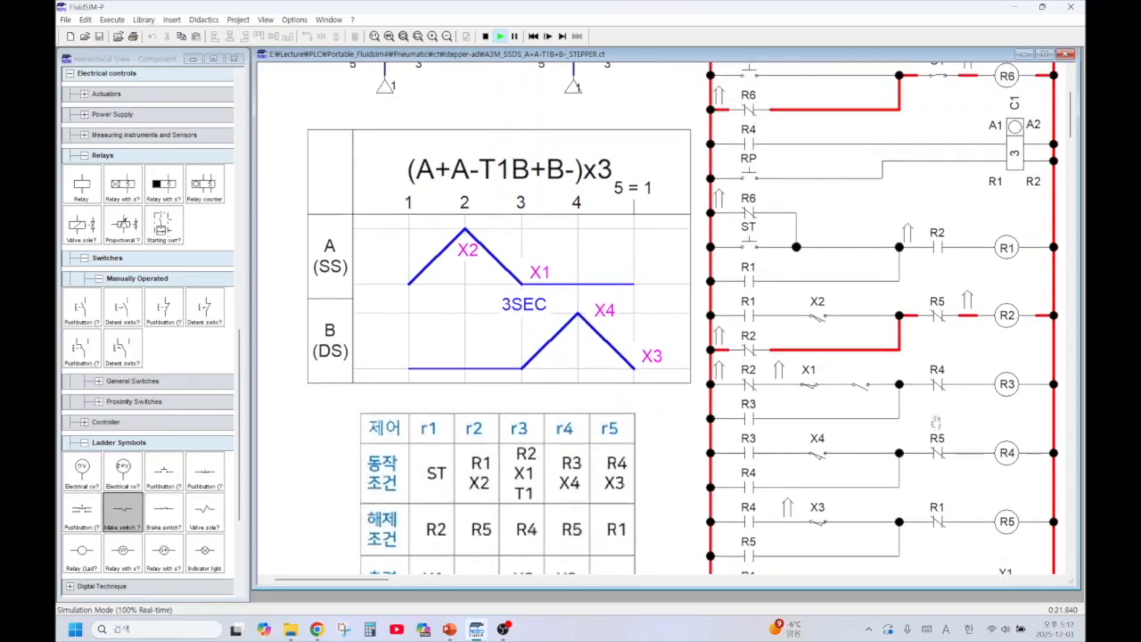
click(486, 36)
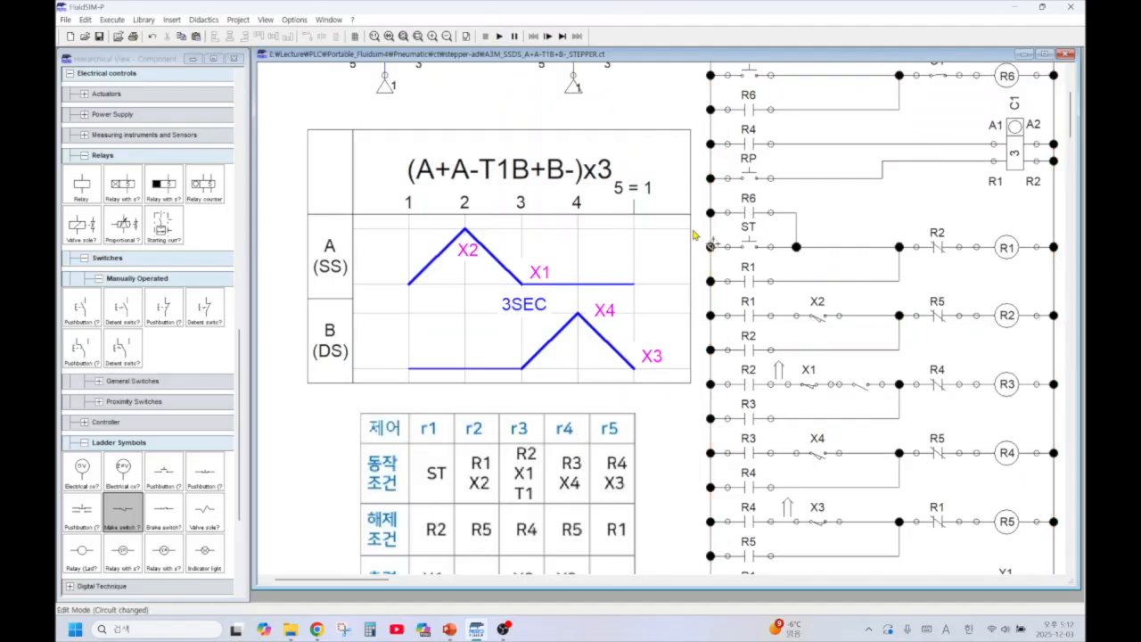
Label the unlabelled make switch in relay R3's rung T1
double_click(860, 385)
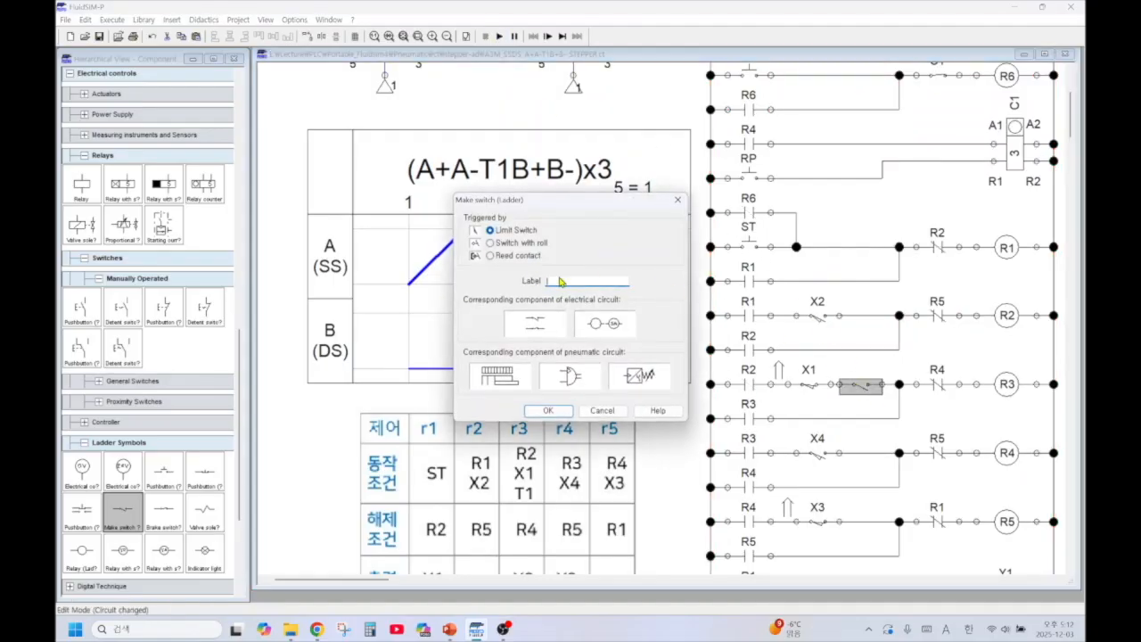
text(T1)
click(554, 410)
Run the simulation, actuate RP, watch the T1 contact in R3's rung and the cylinders through the repeat cycles, and stop it
scroll(660, 353, up, 5)
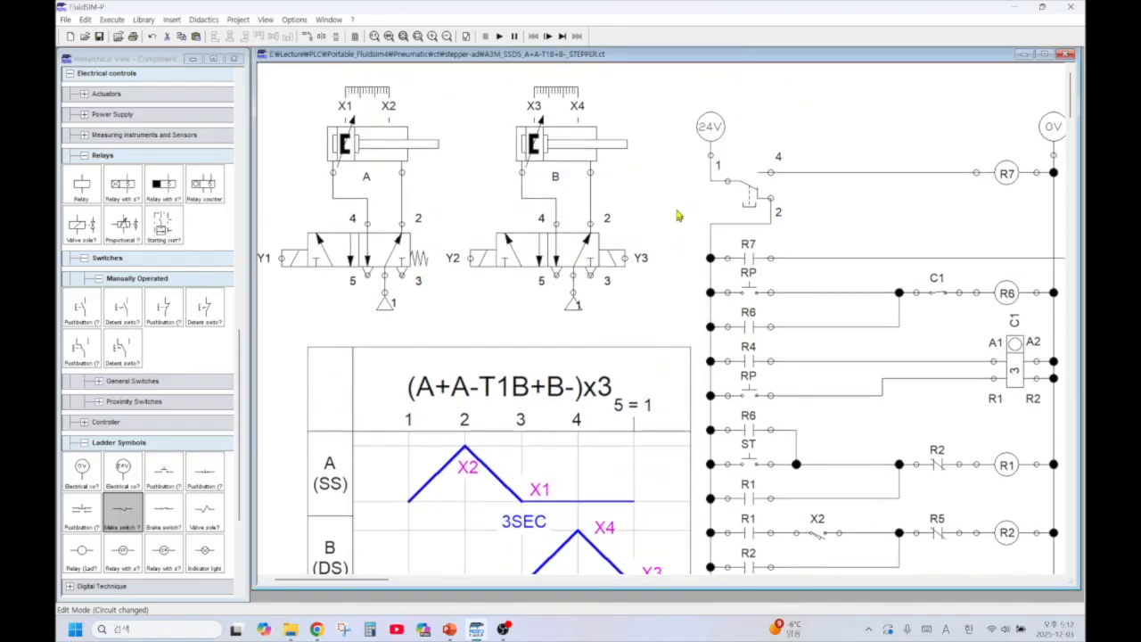
click(499, 35)
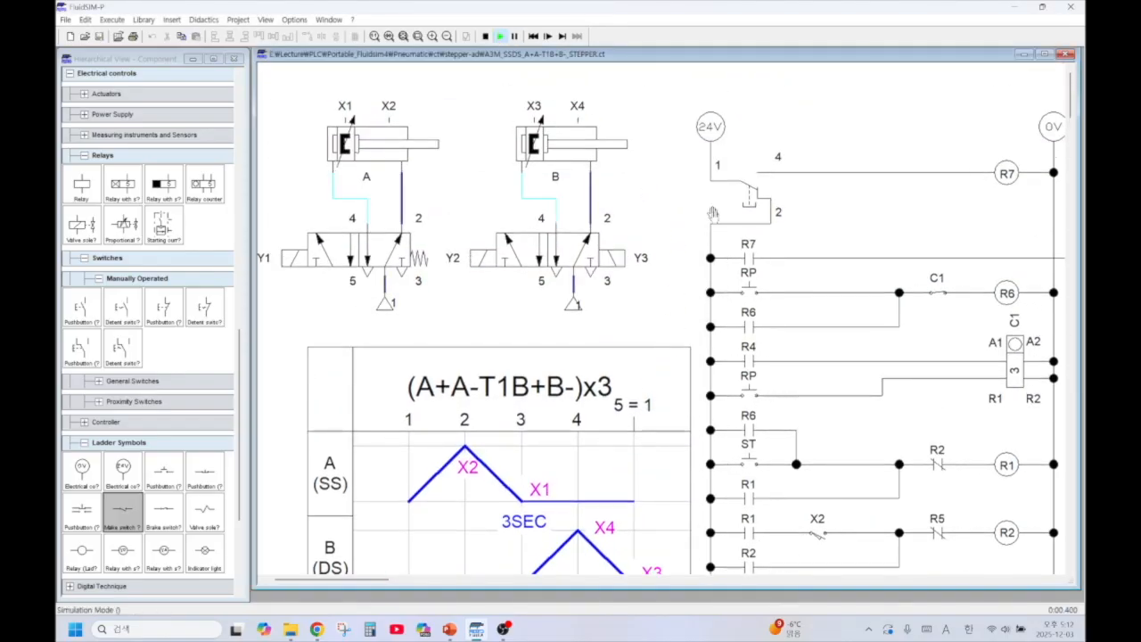
click(754, 379)
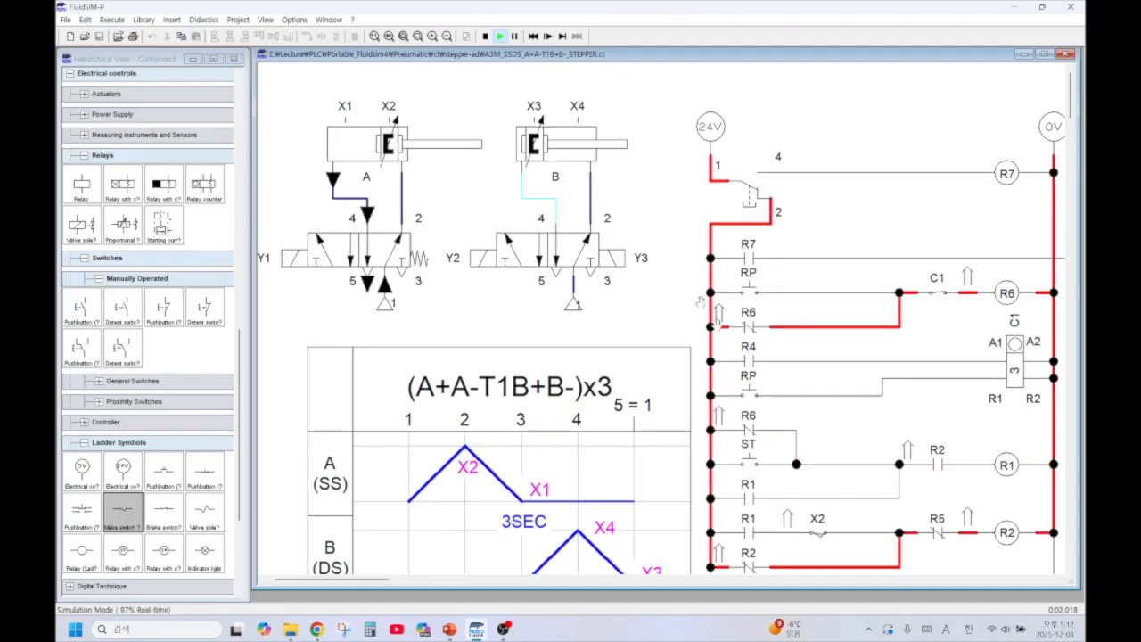
scroll(668, 234, down, 10)
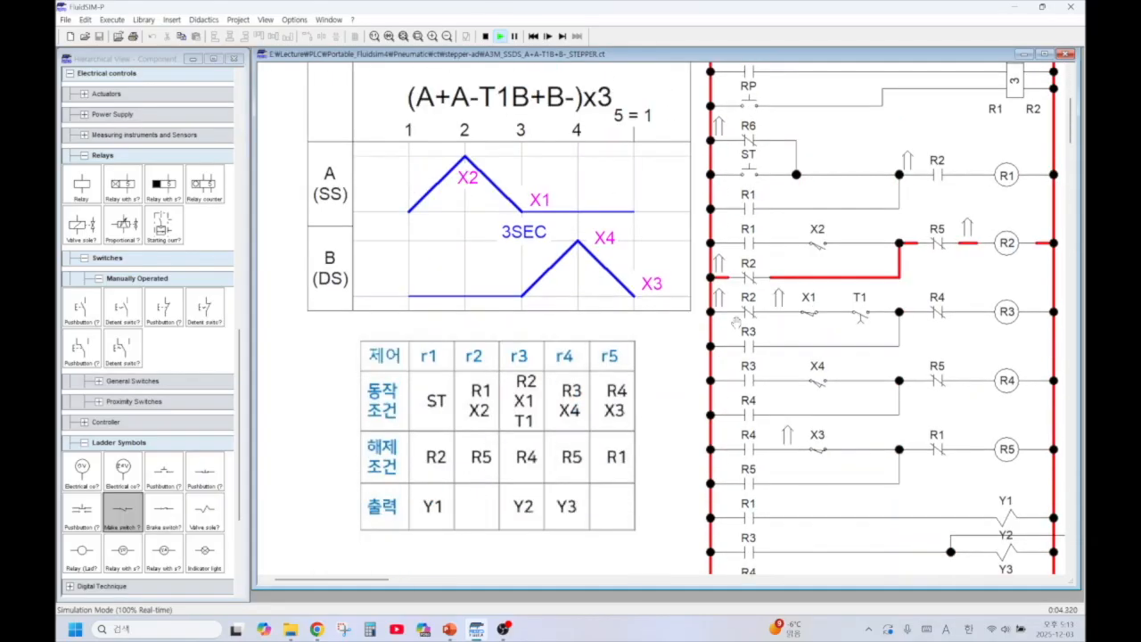
scroll(813, 337, up, 10)
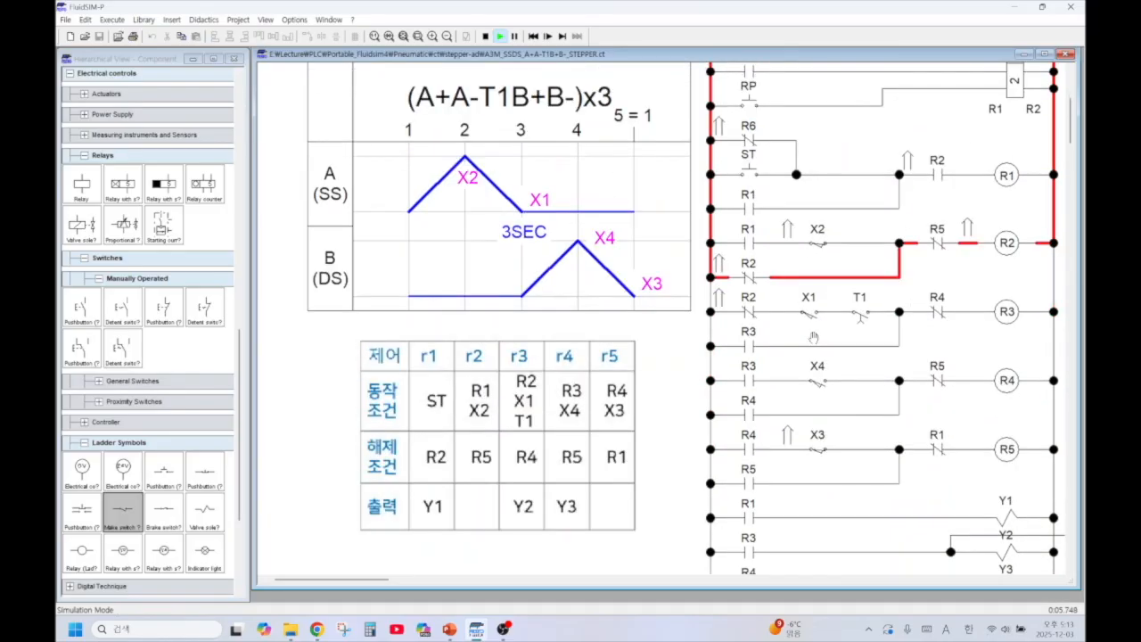
scroll(813, 337, up, 1)
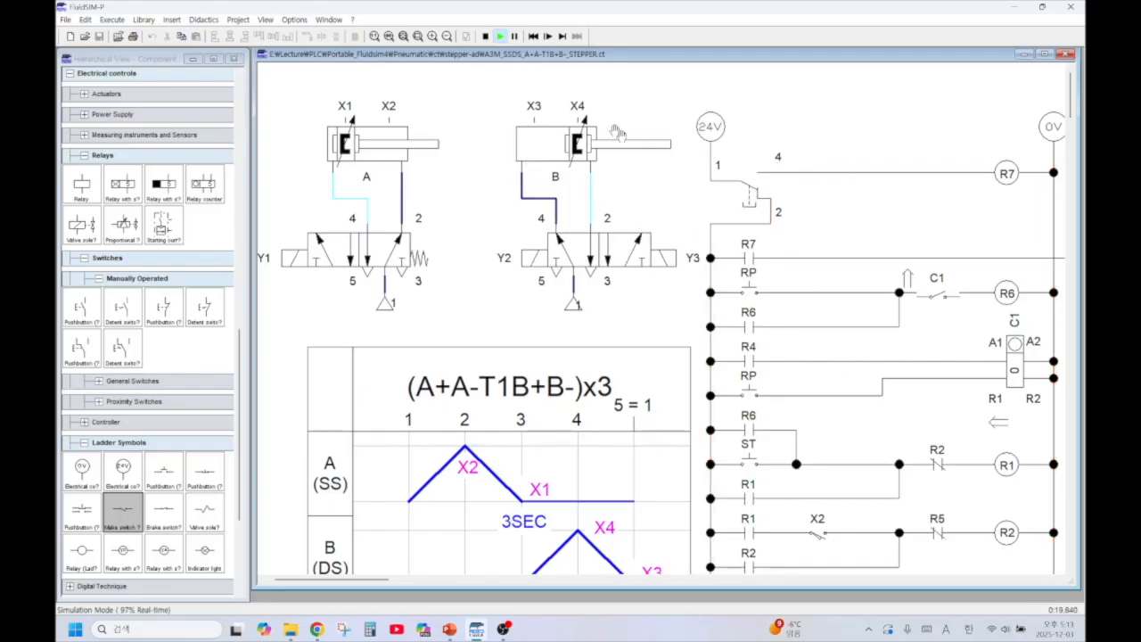
click(486, 37)
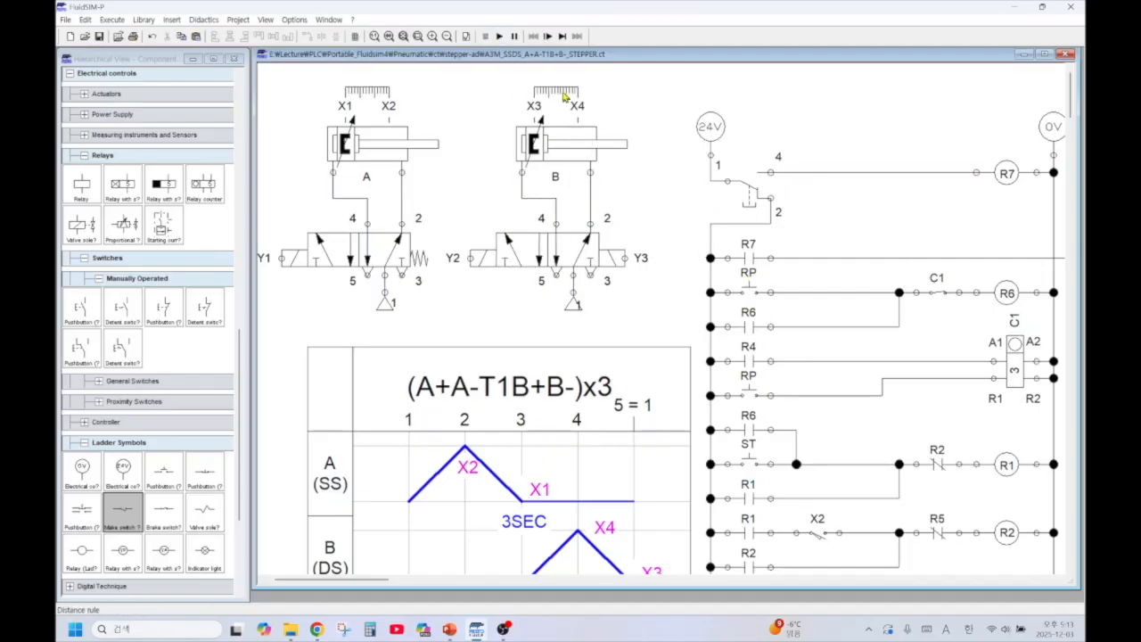
Simulate again, actuate RP, operate the changeover reset switch during the cycle to test the R7 path, and stop the simulation
click(499, 36)
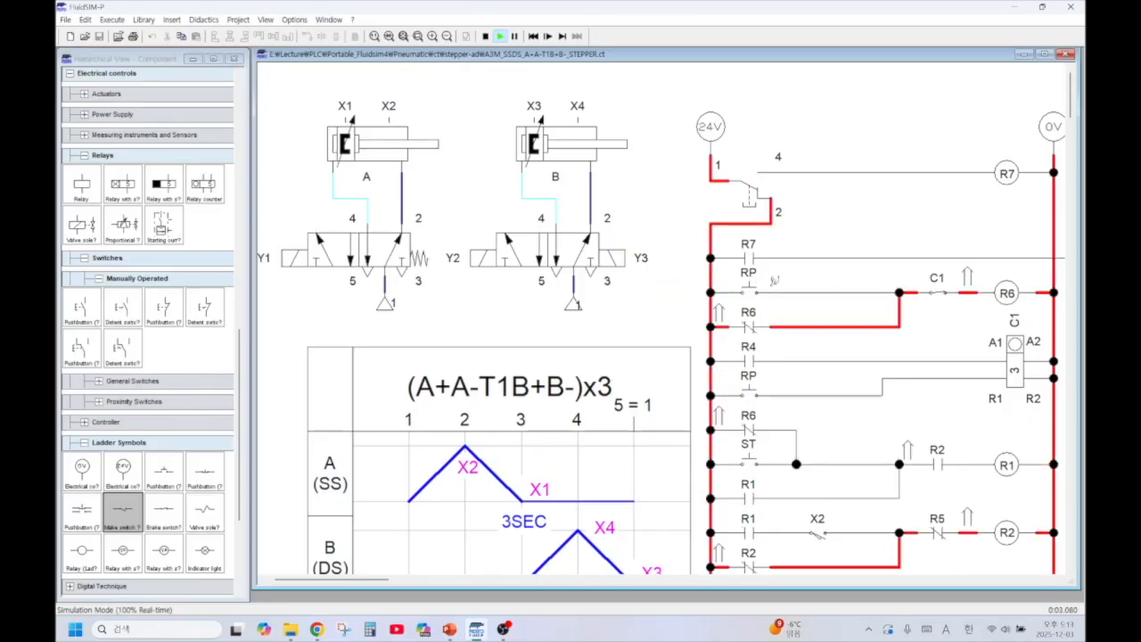
click(754, 282)
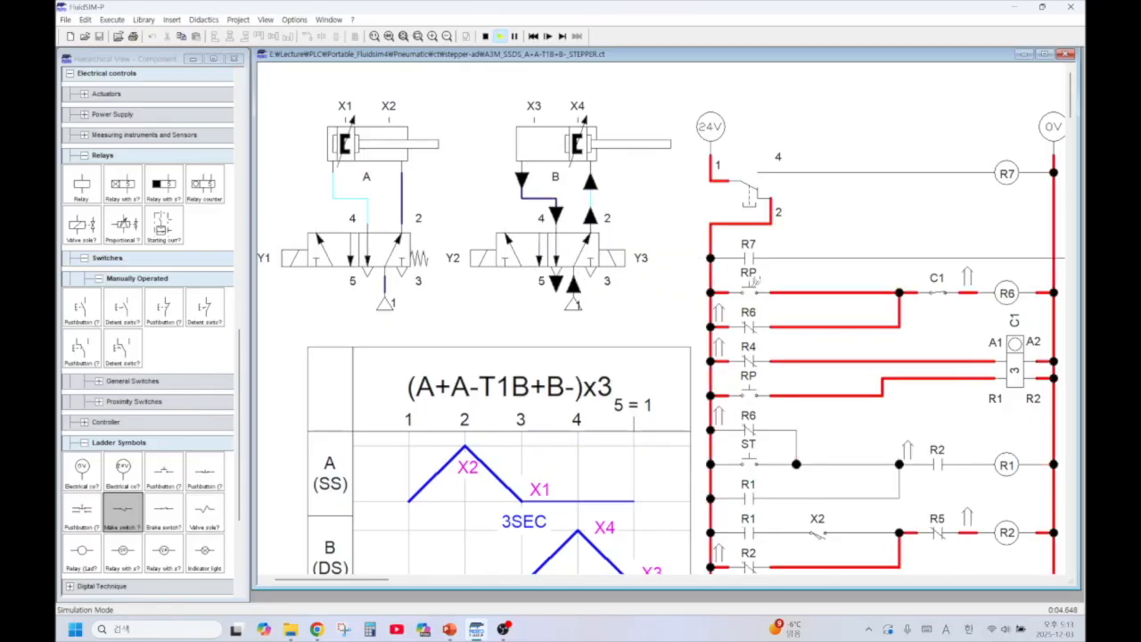
click(746, 183)
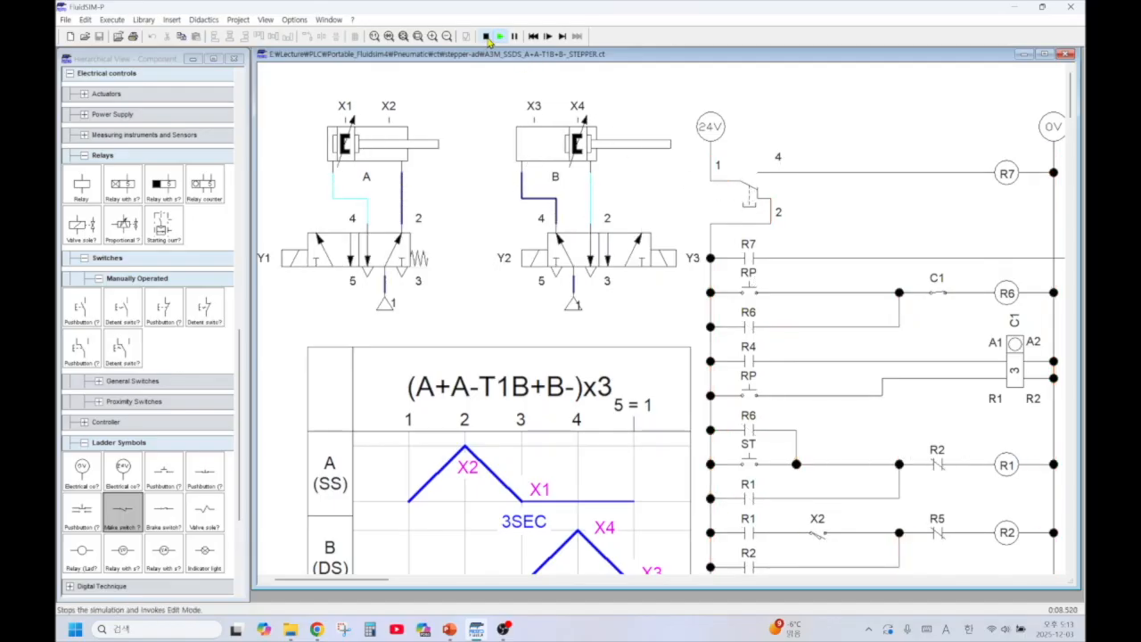
click(485, 37)
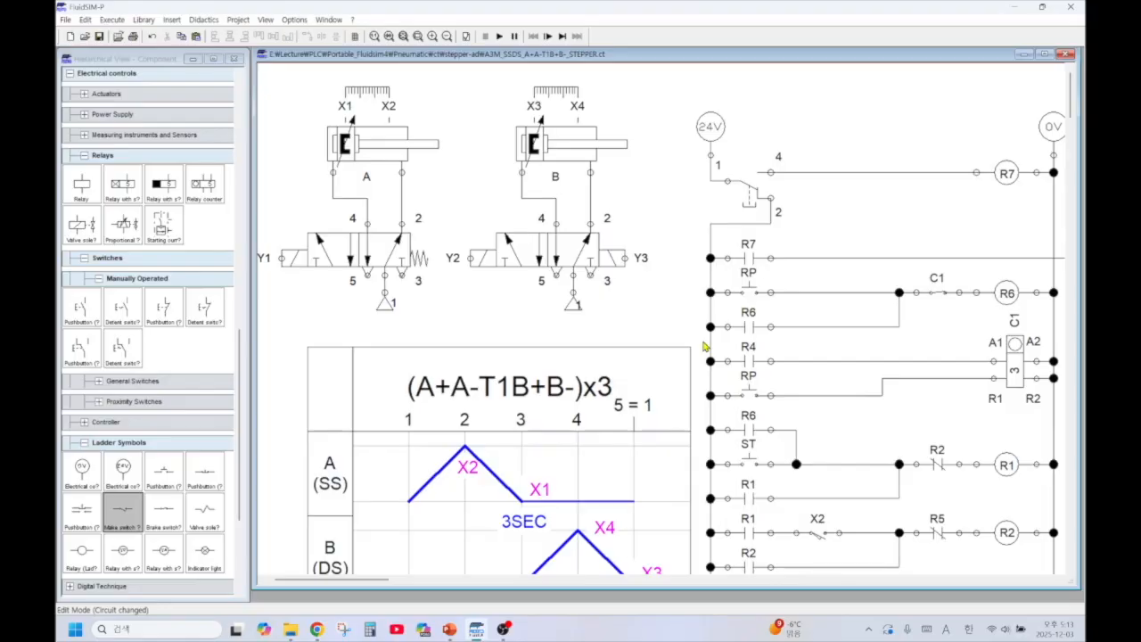